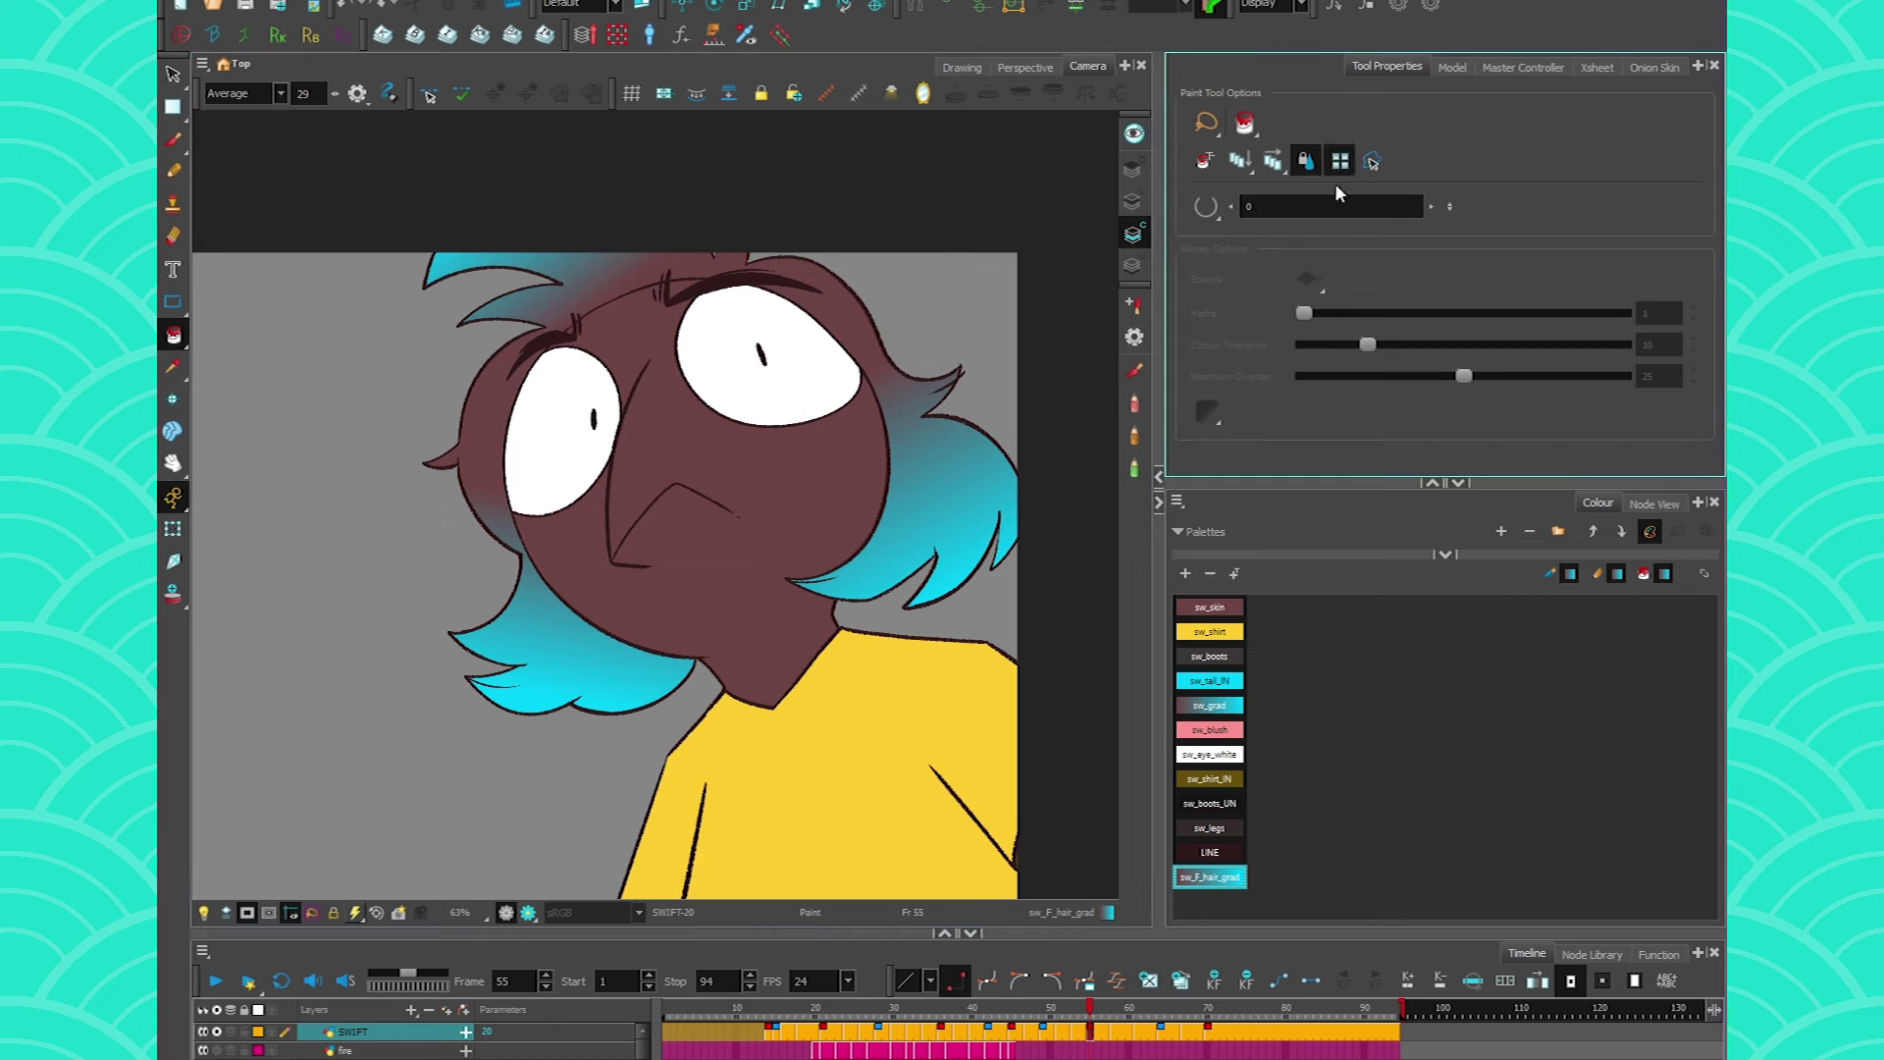
- Step through the SWIFT layer's drawings between frames 55 and 61 to examine the hair gradient fills
left_click(1275, 263)
key("g")
key("g")
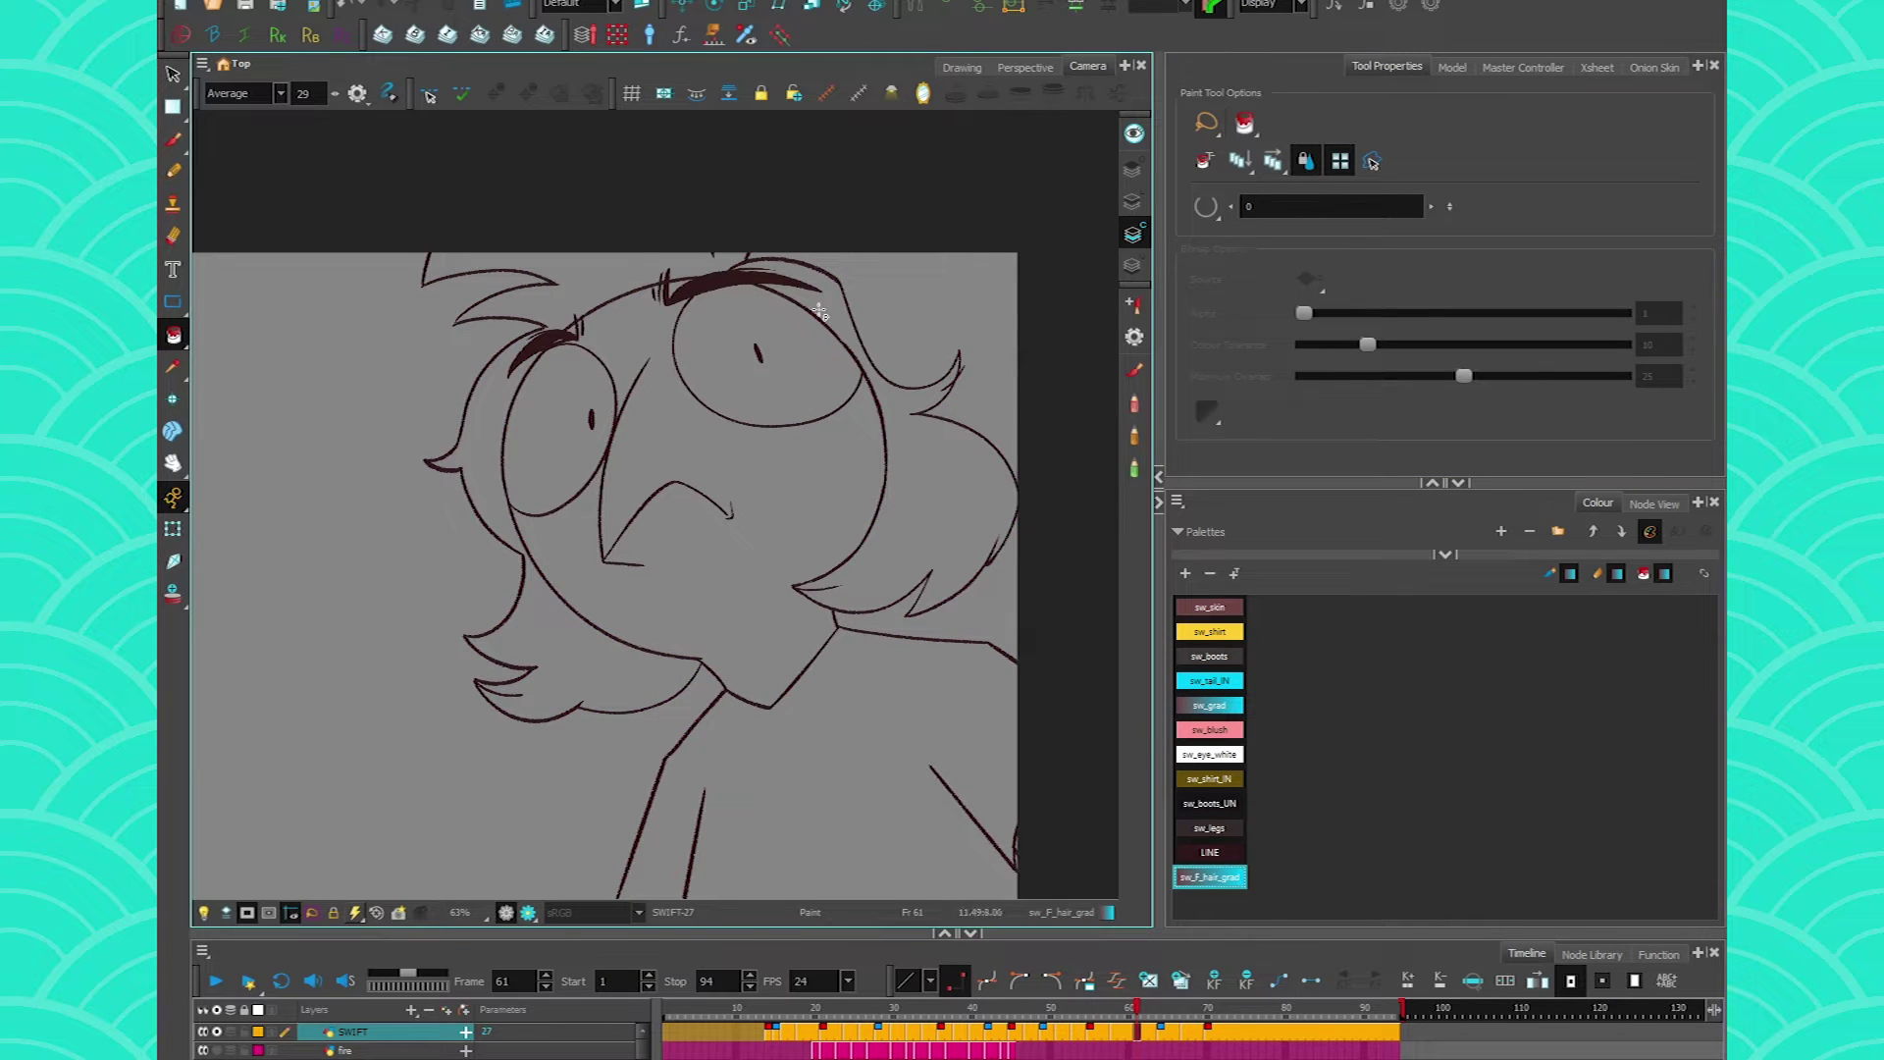
key("f")
key("f")
key("f")
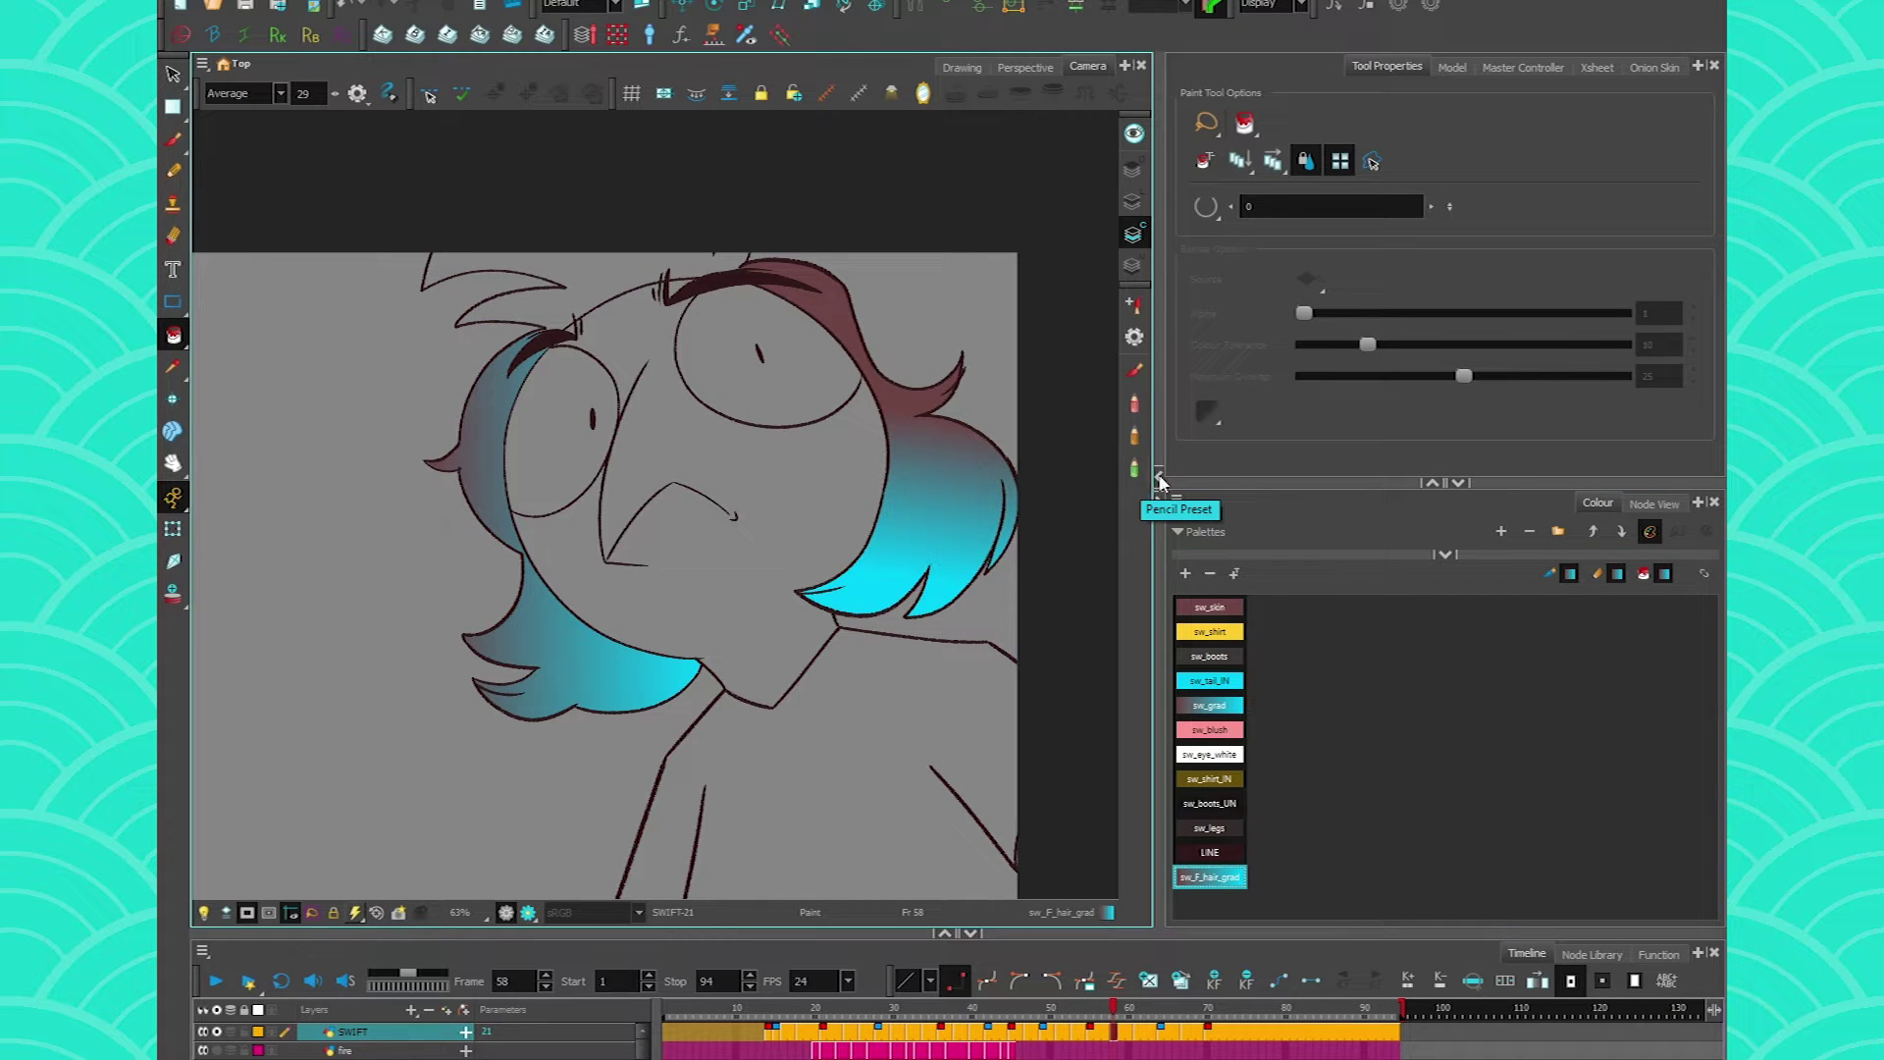
left_click(1205, 438)
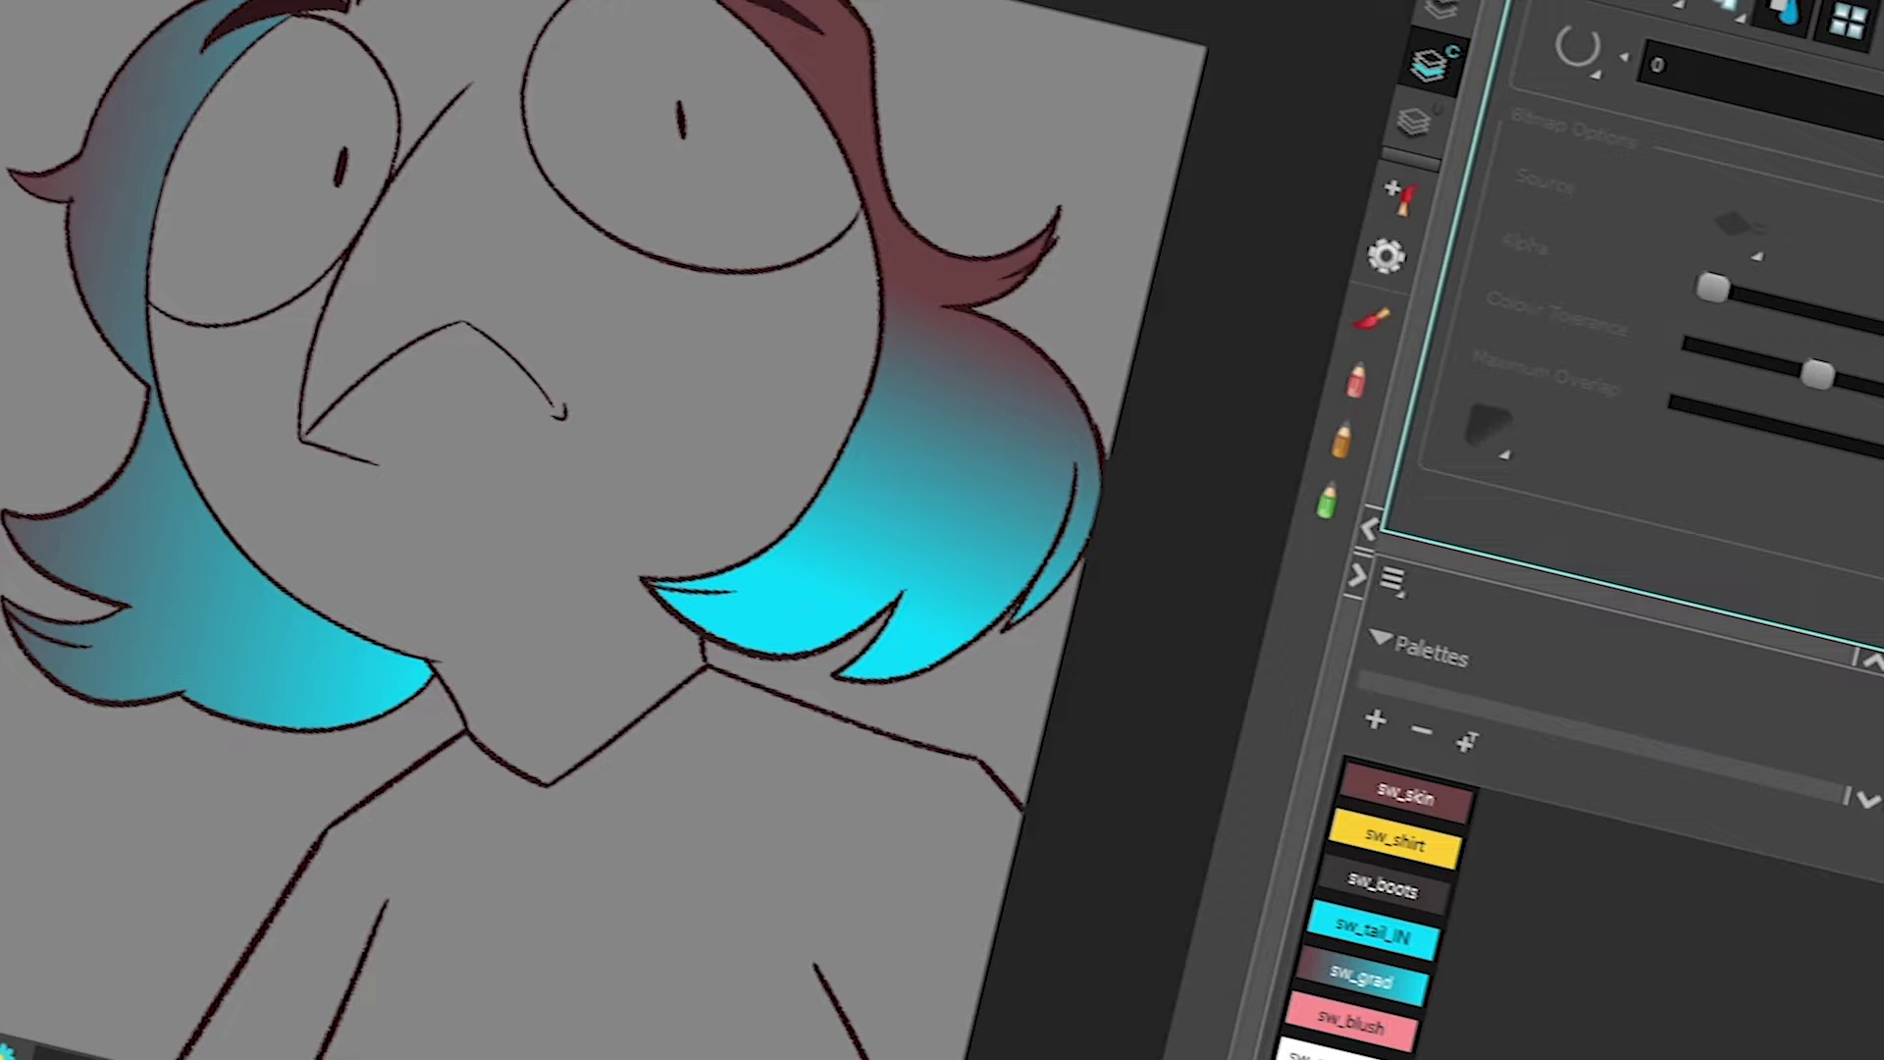
key("f")
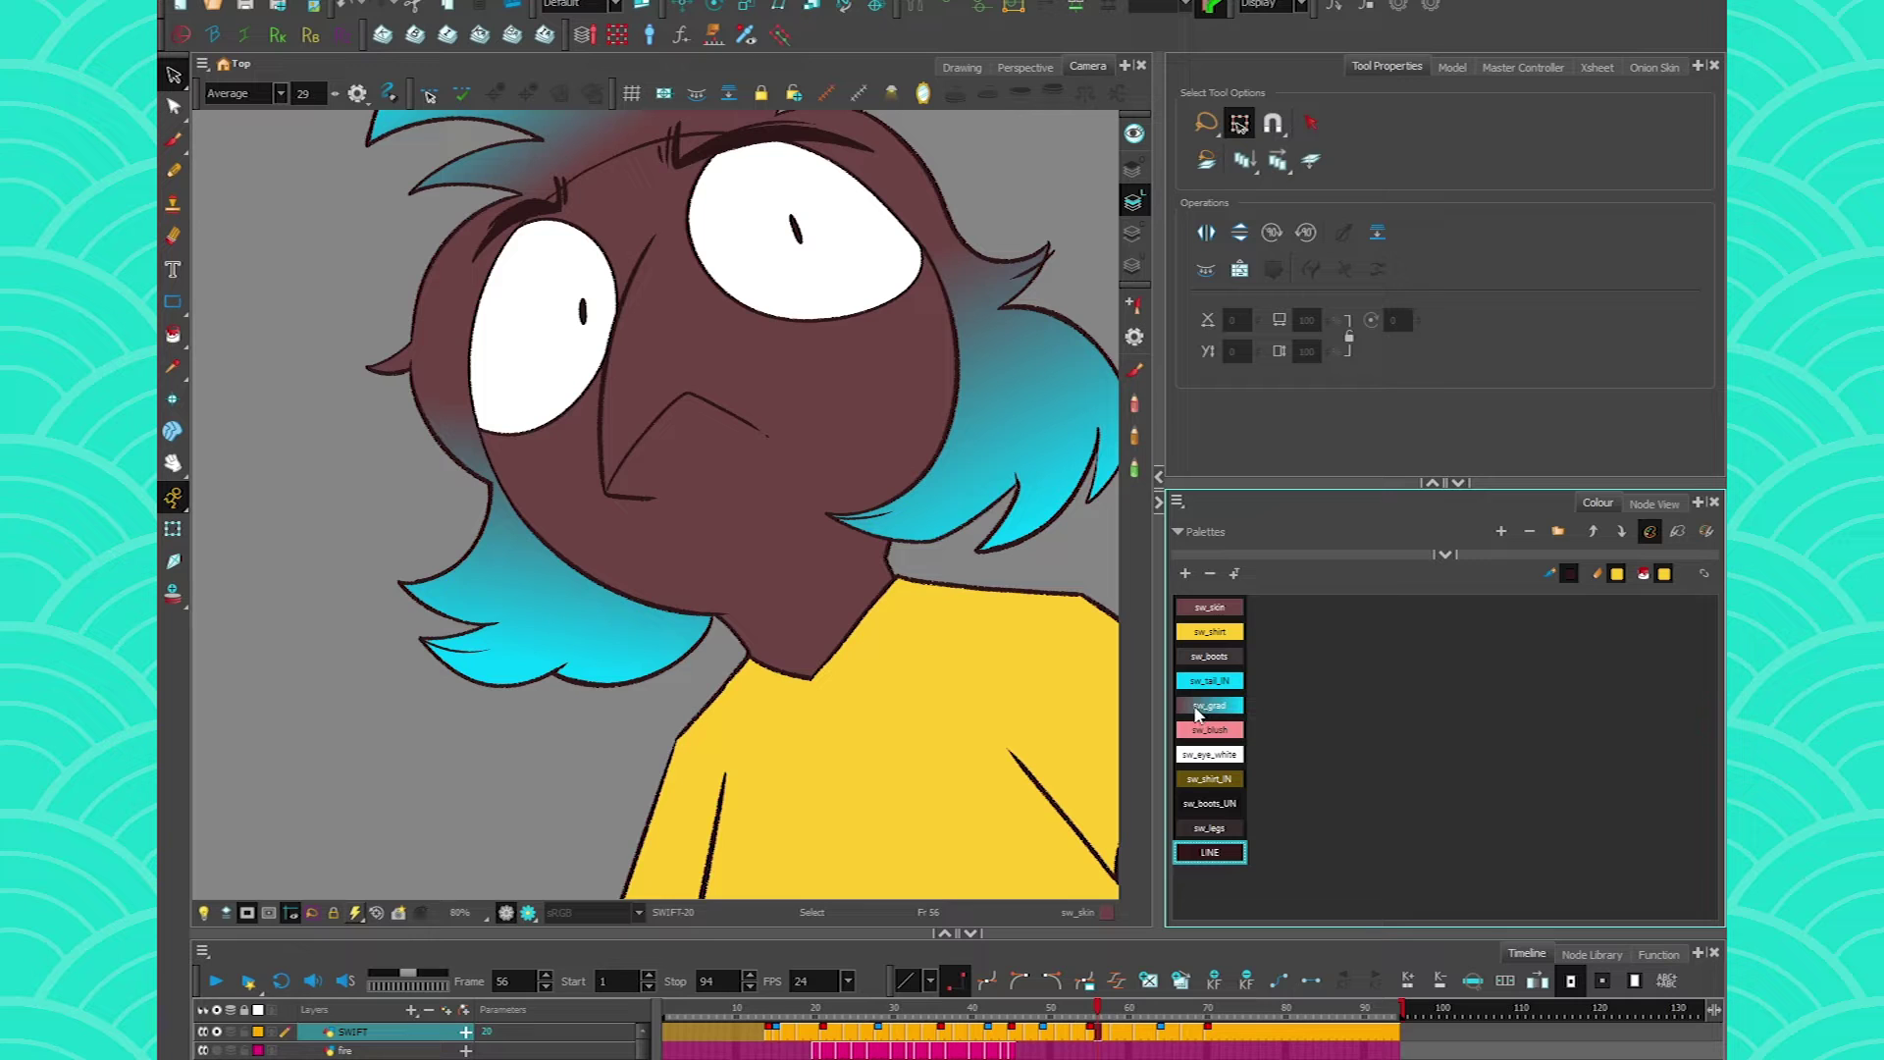
- Add a new palette colour based on sw_skin and open its colour settings
left_click(1202, 706)
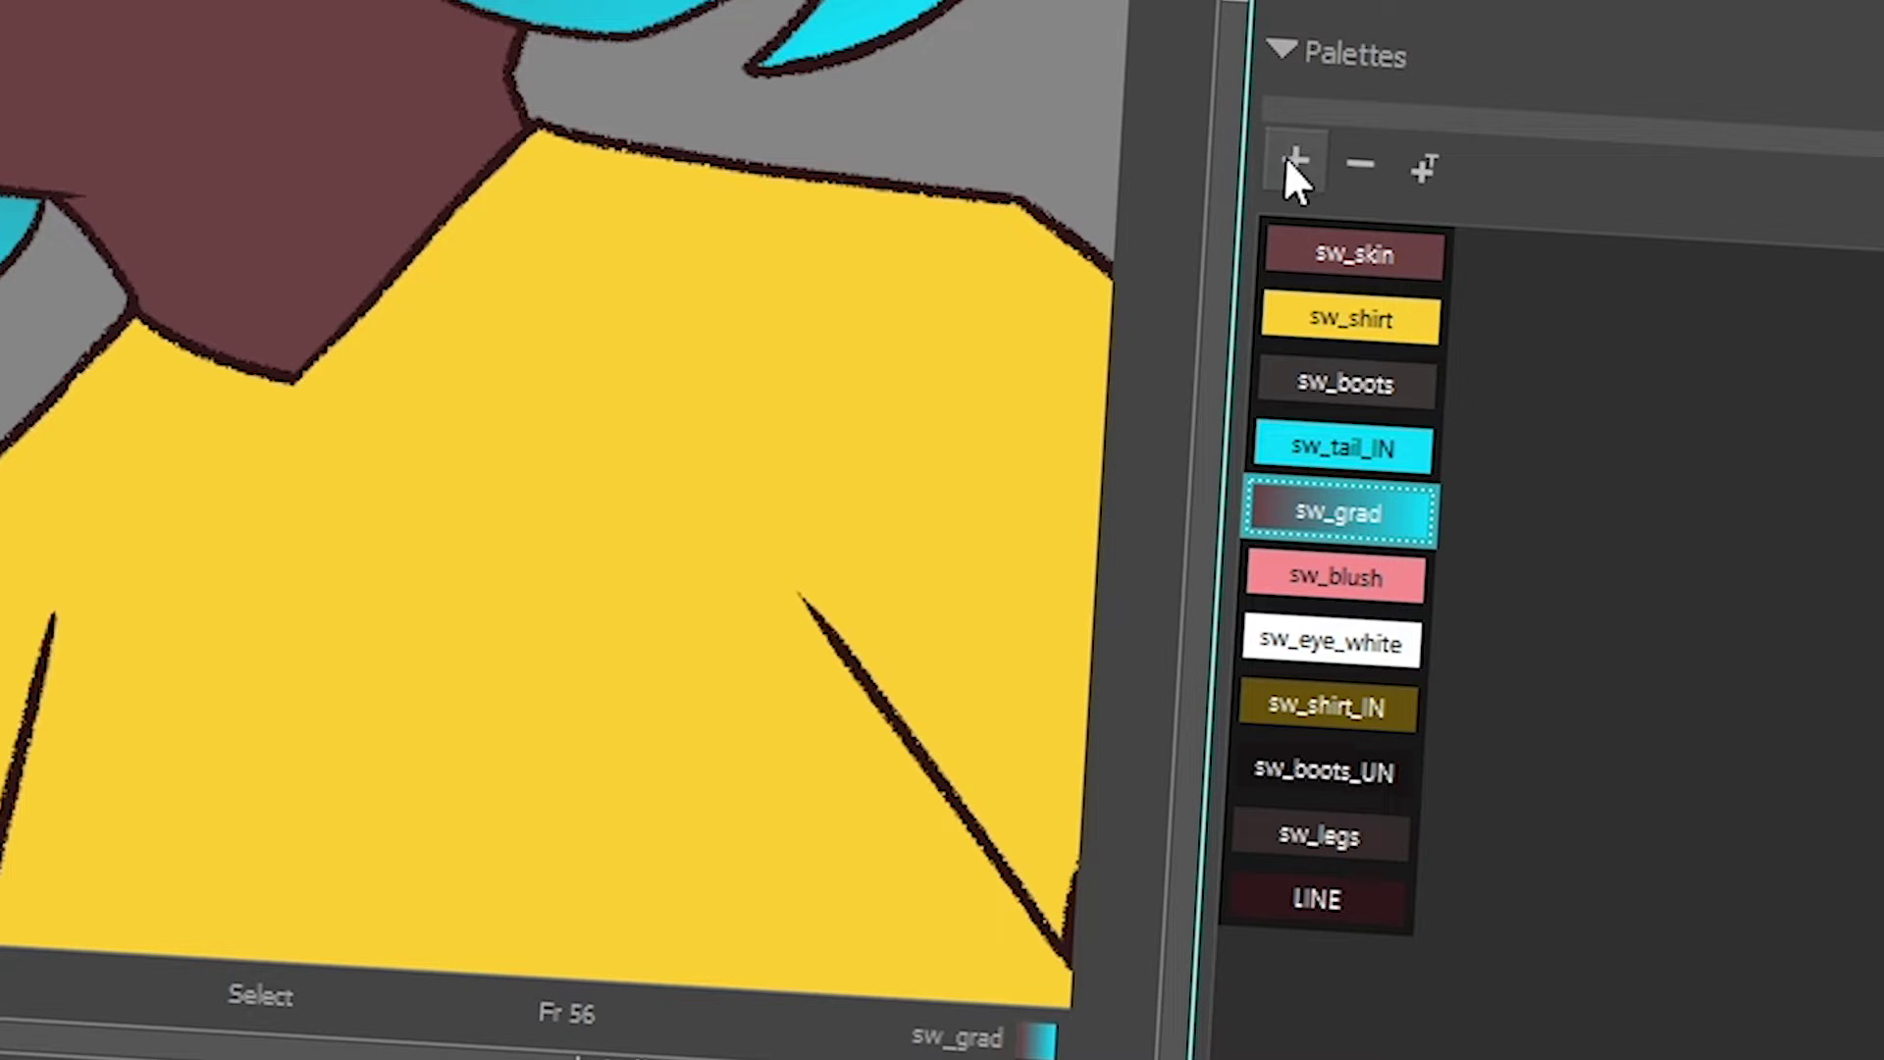
left_click(1198, 605)
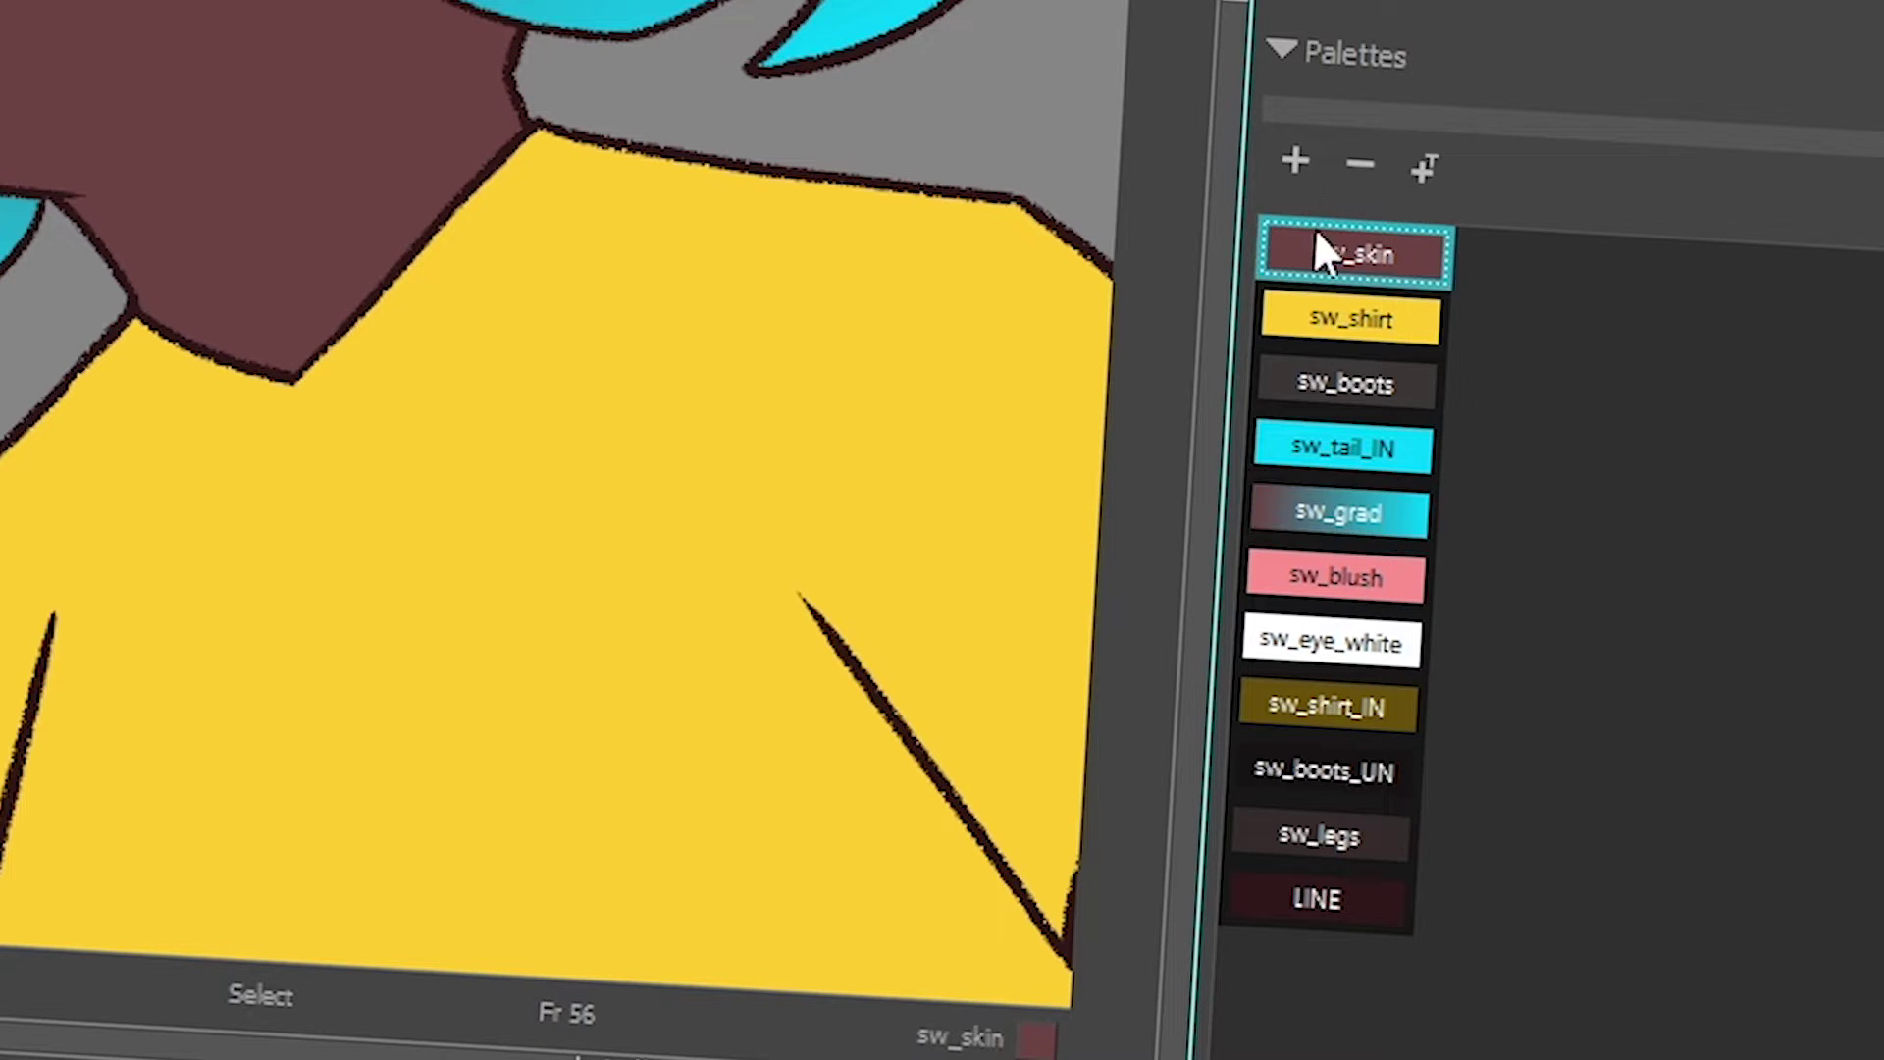
left_click(1293, 162)
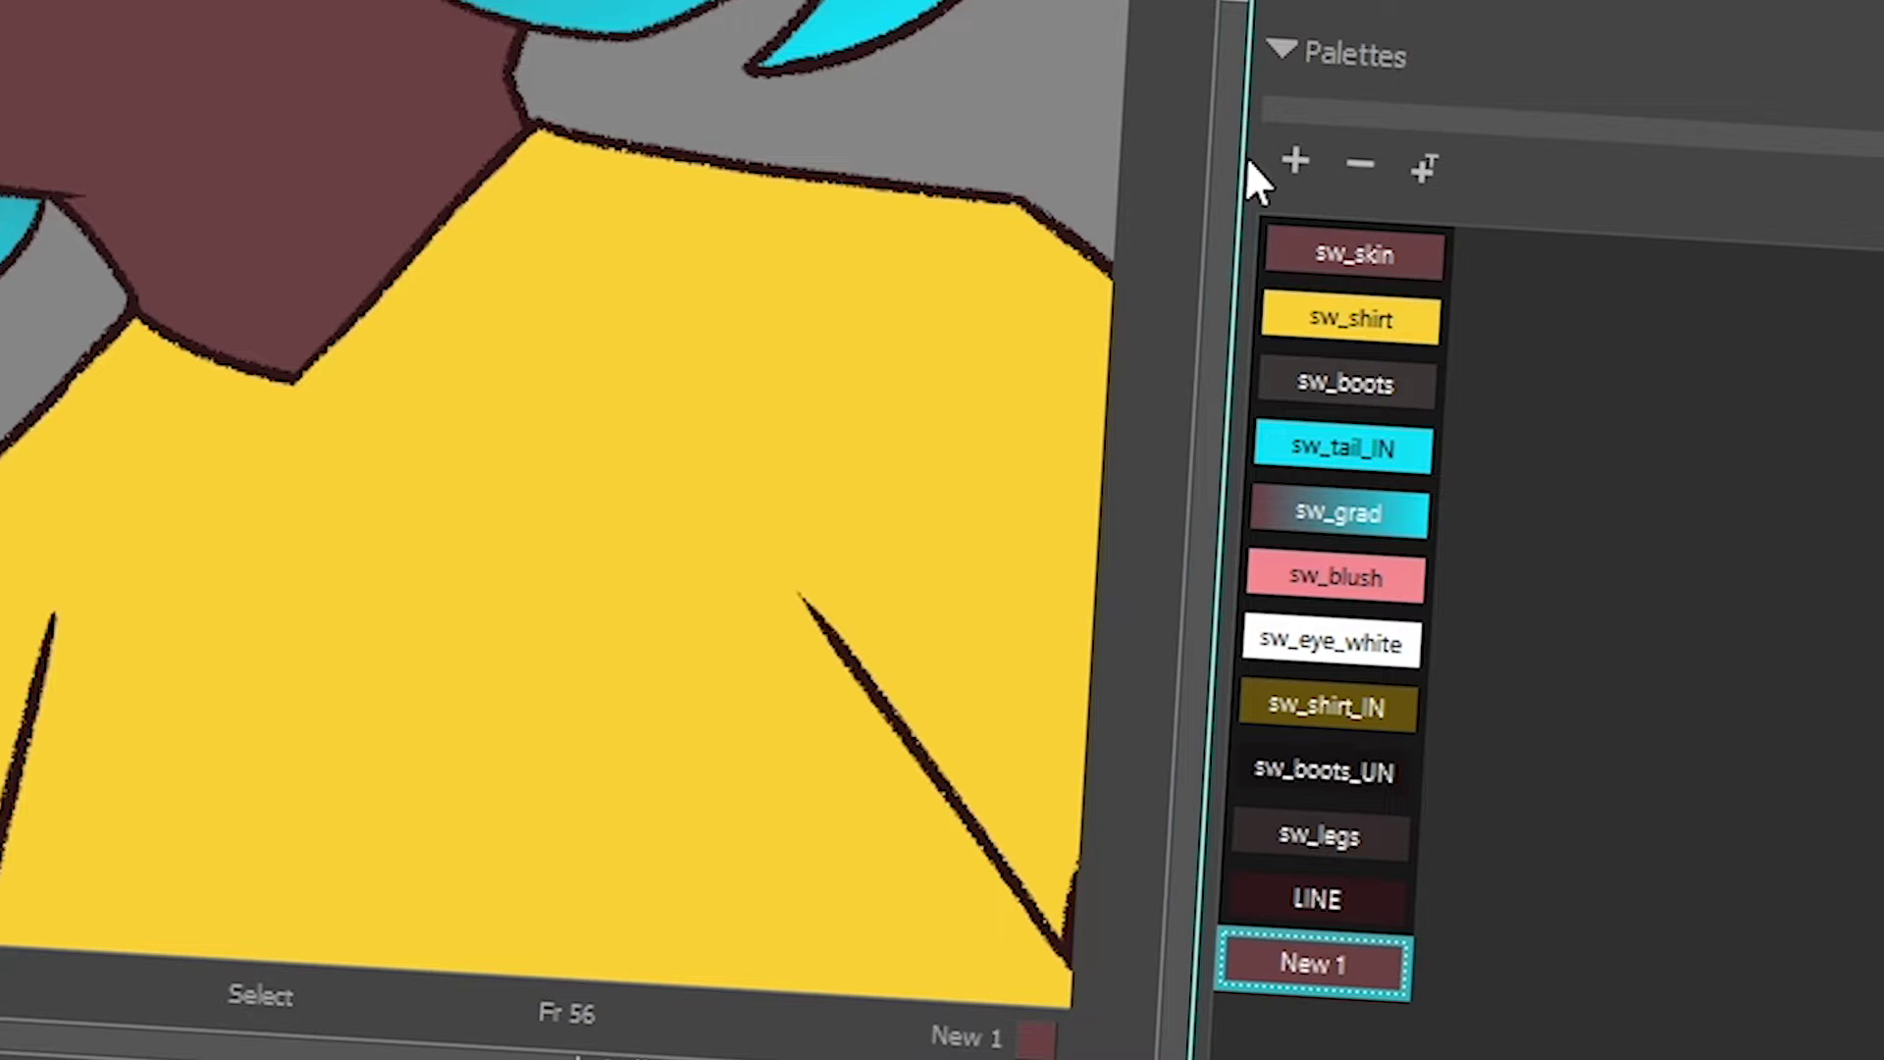
double_click(1295, 967)
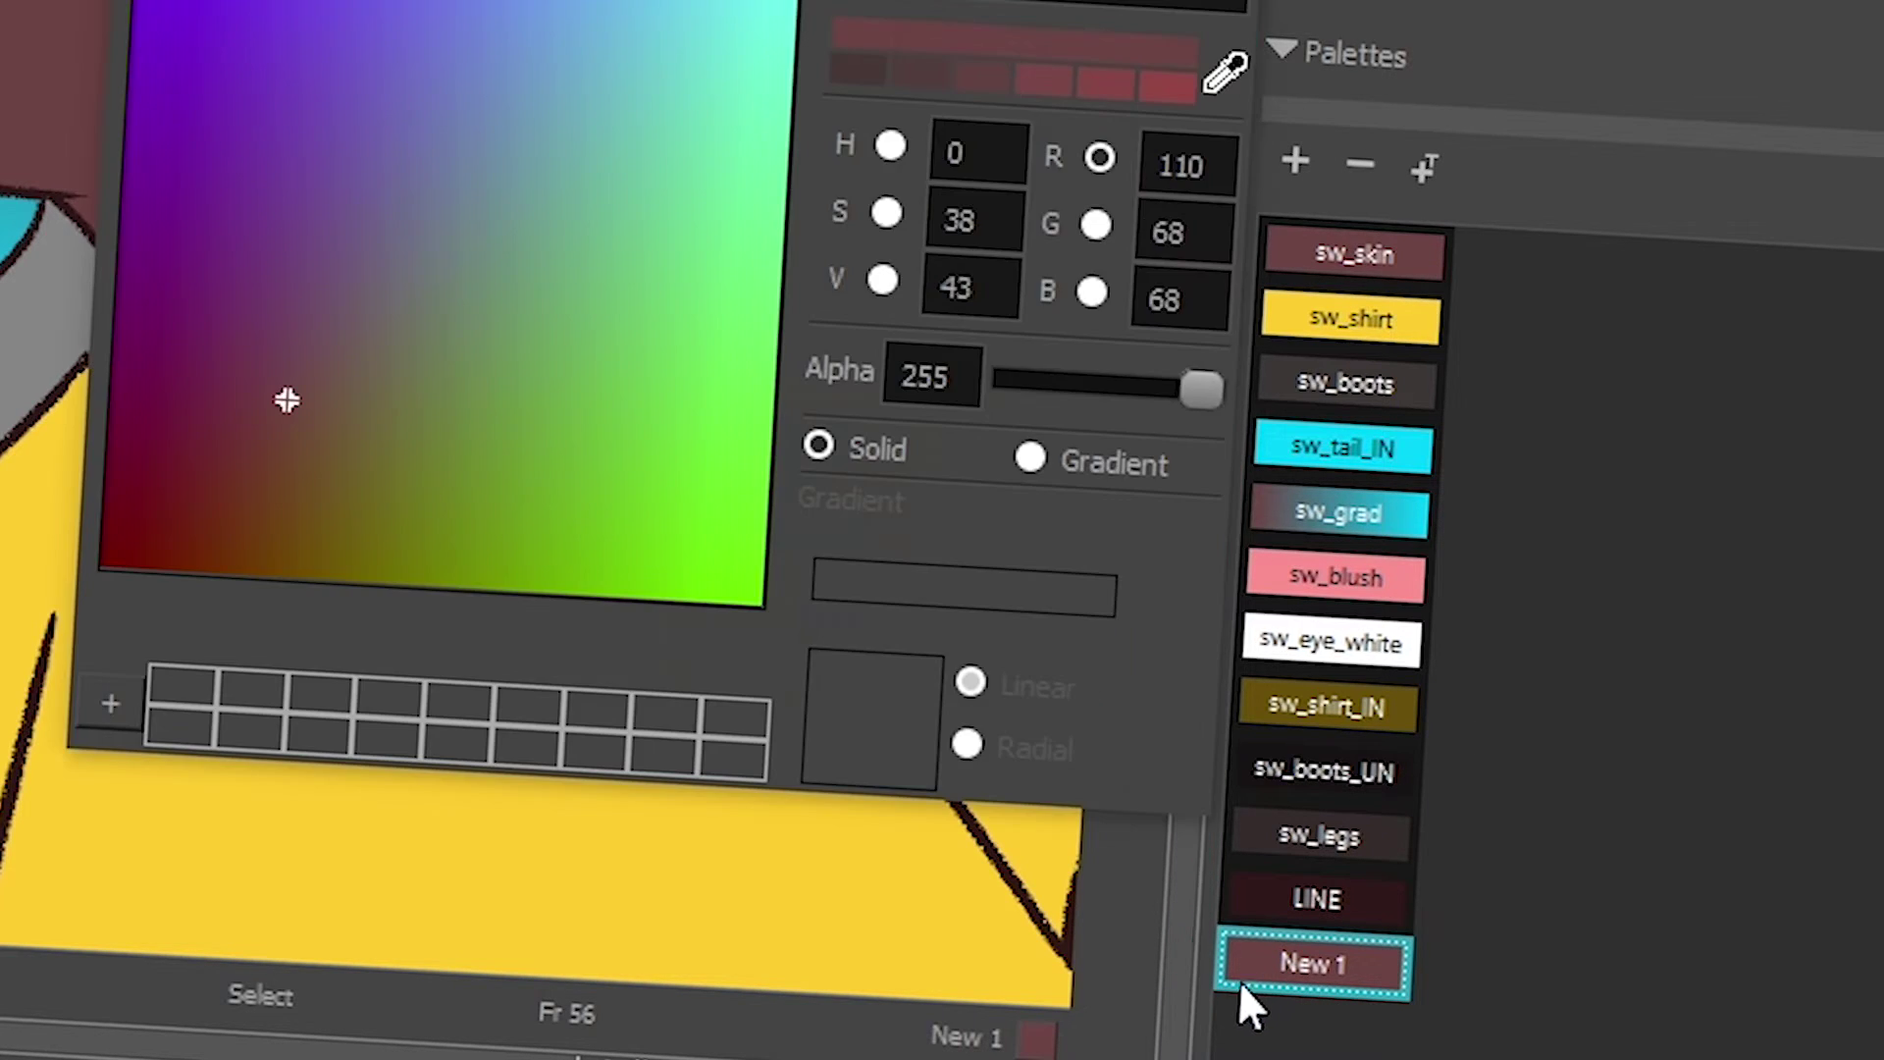
left_click_drag(831, 433, 887, 226)
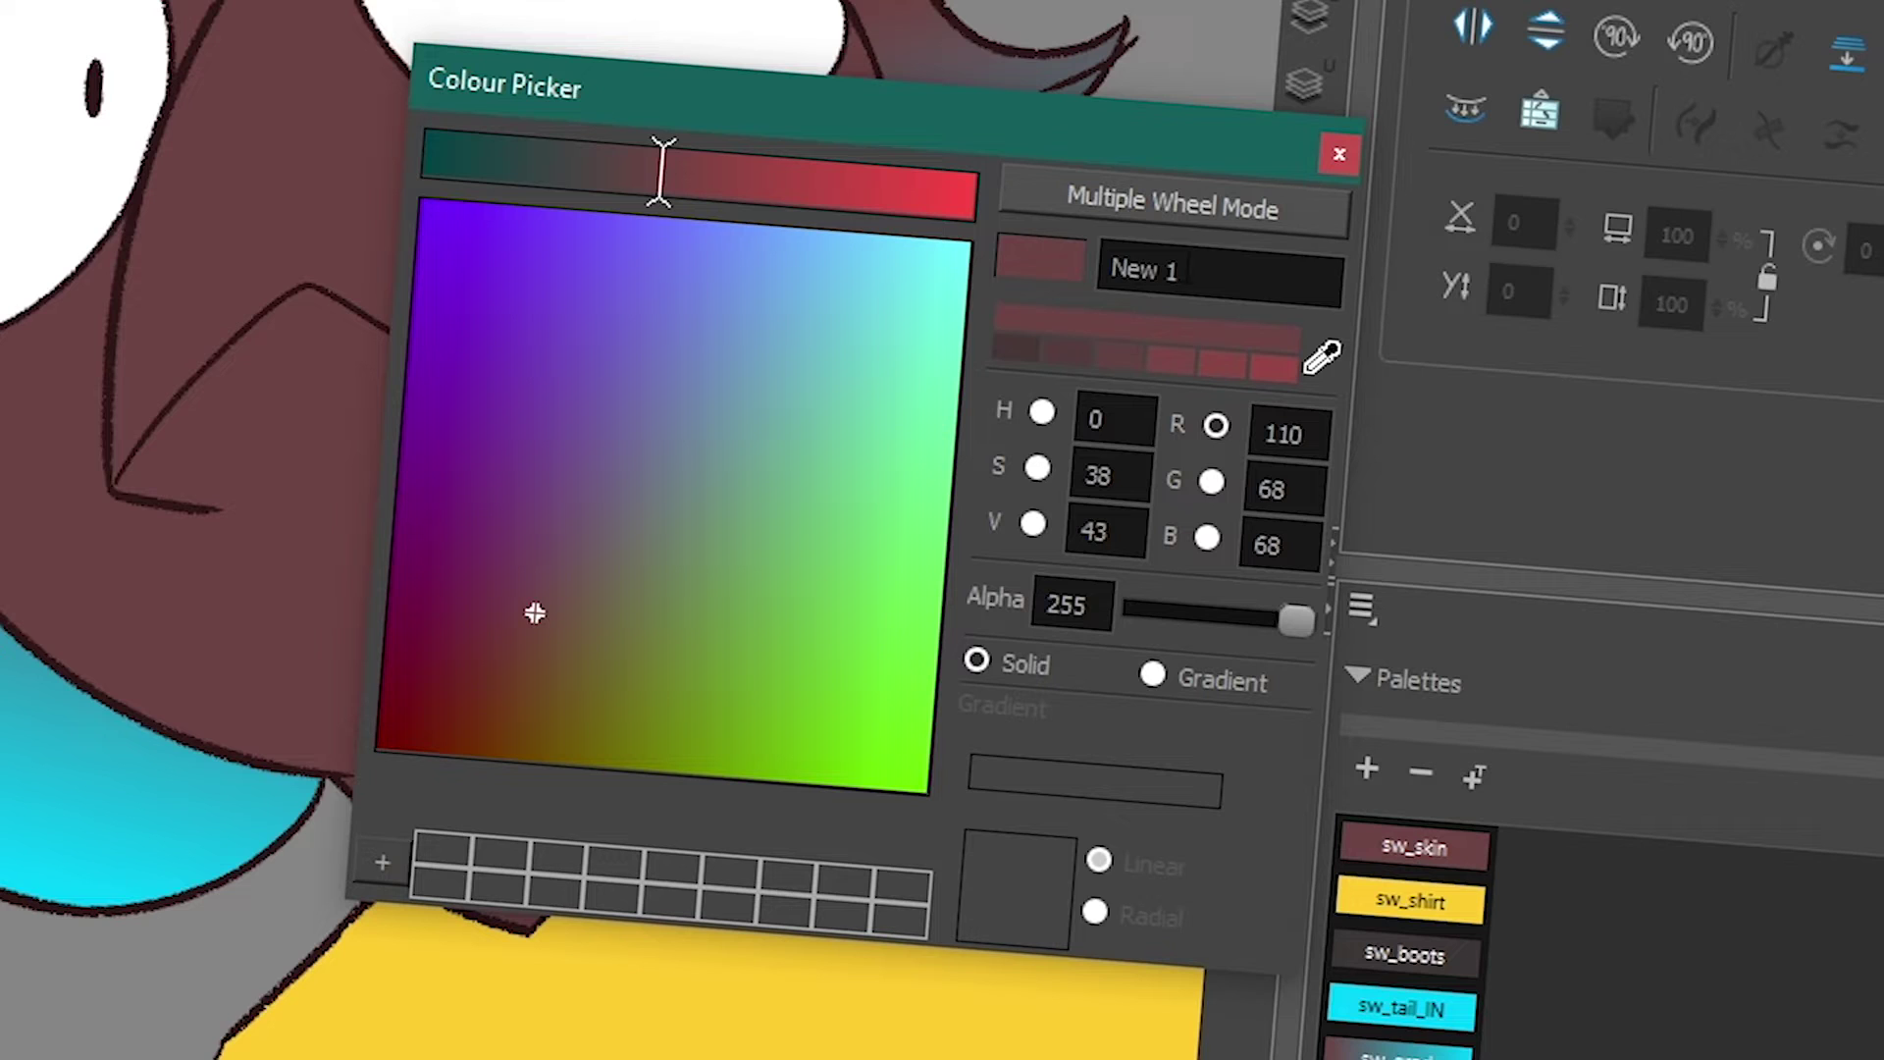
- Name the new colour sw_F_hair_grad
left_click(1185, 270)
type("sw")
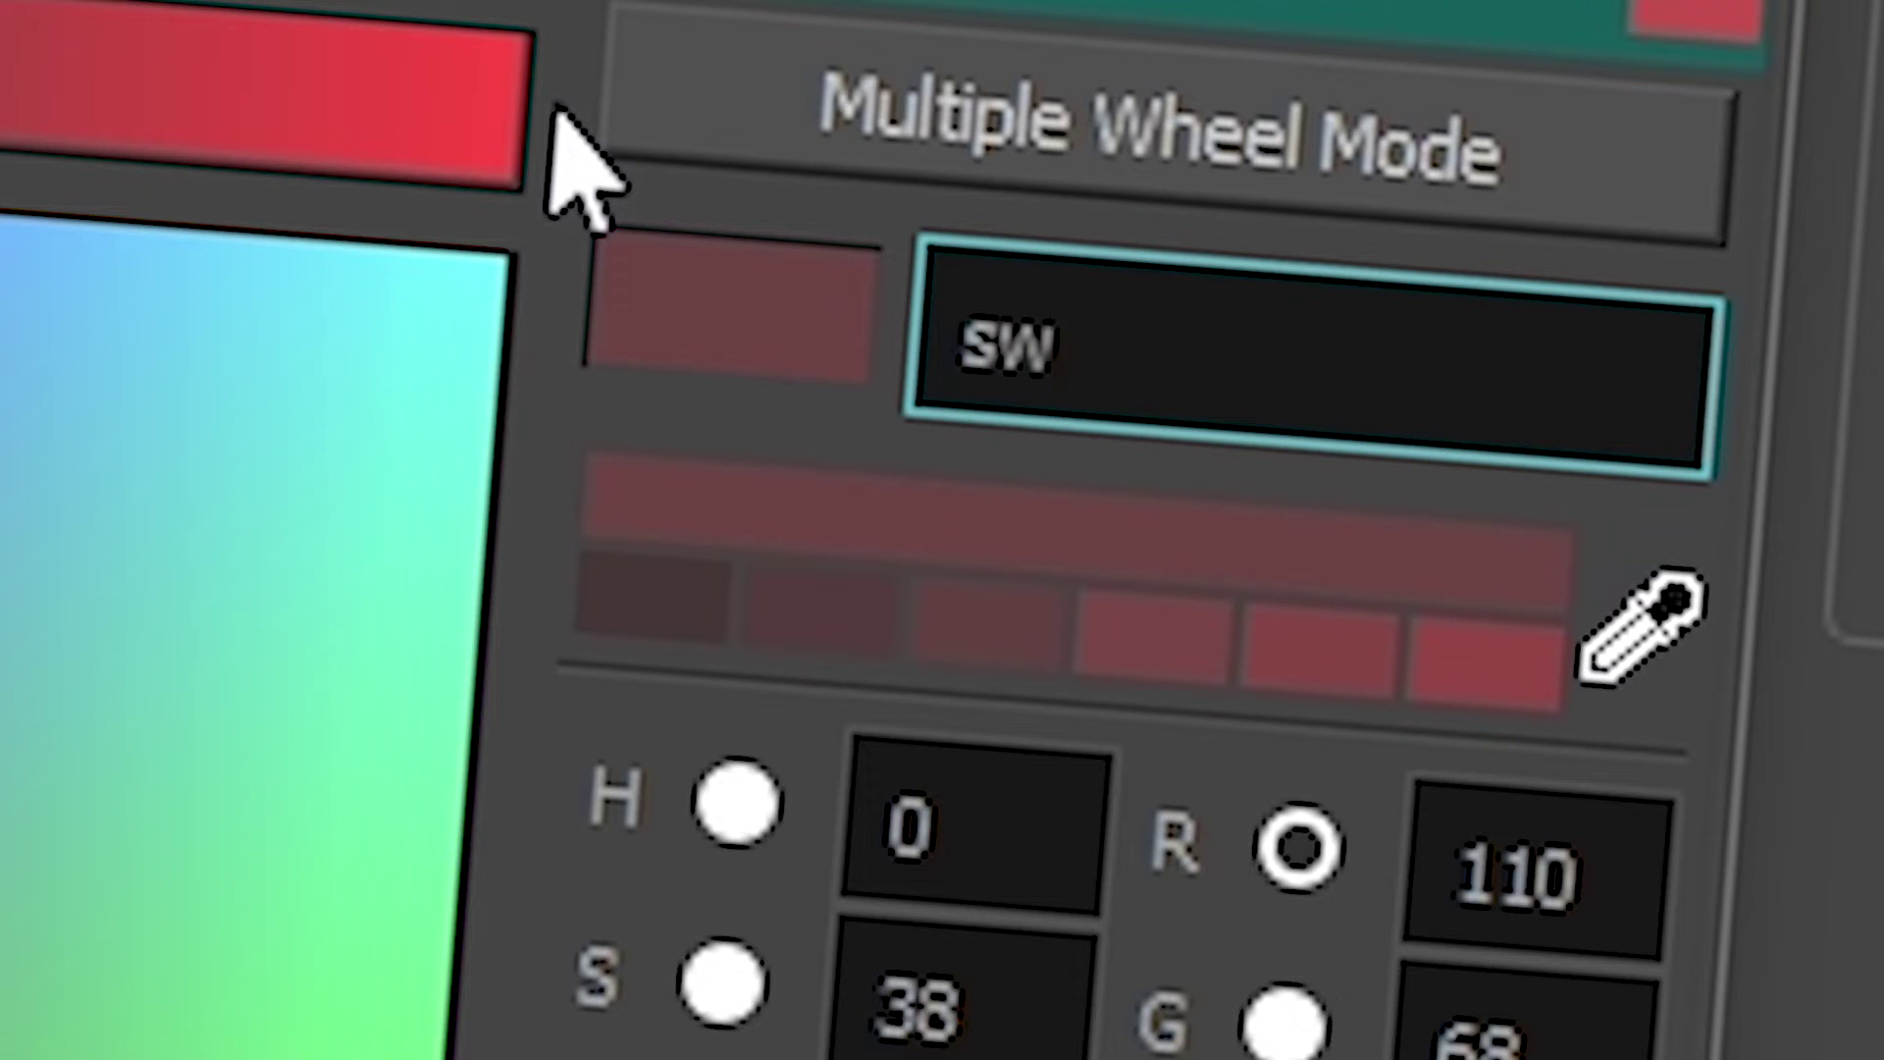
type("_")
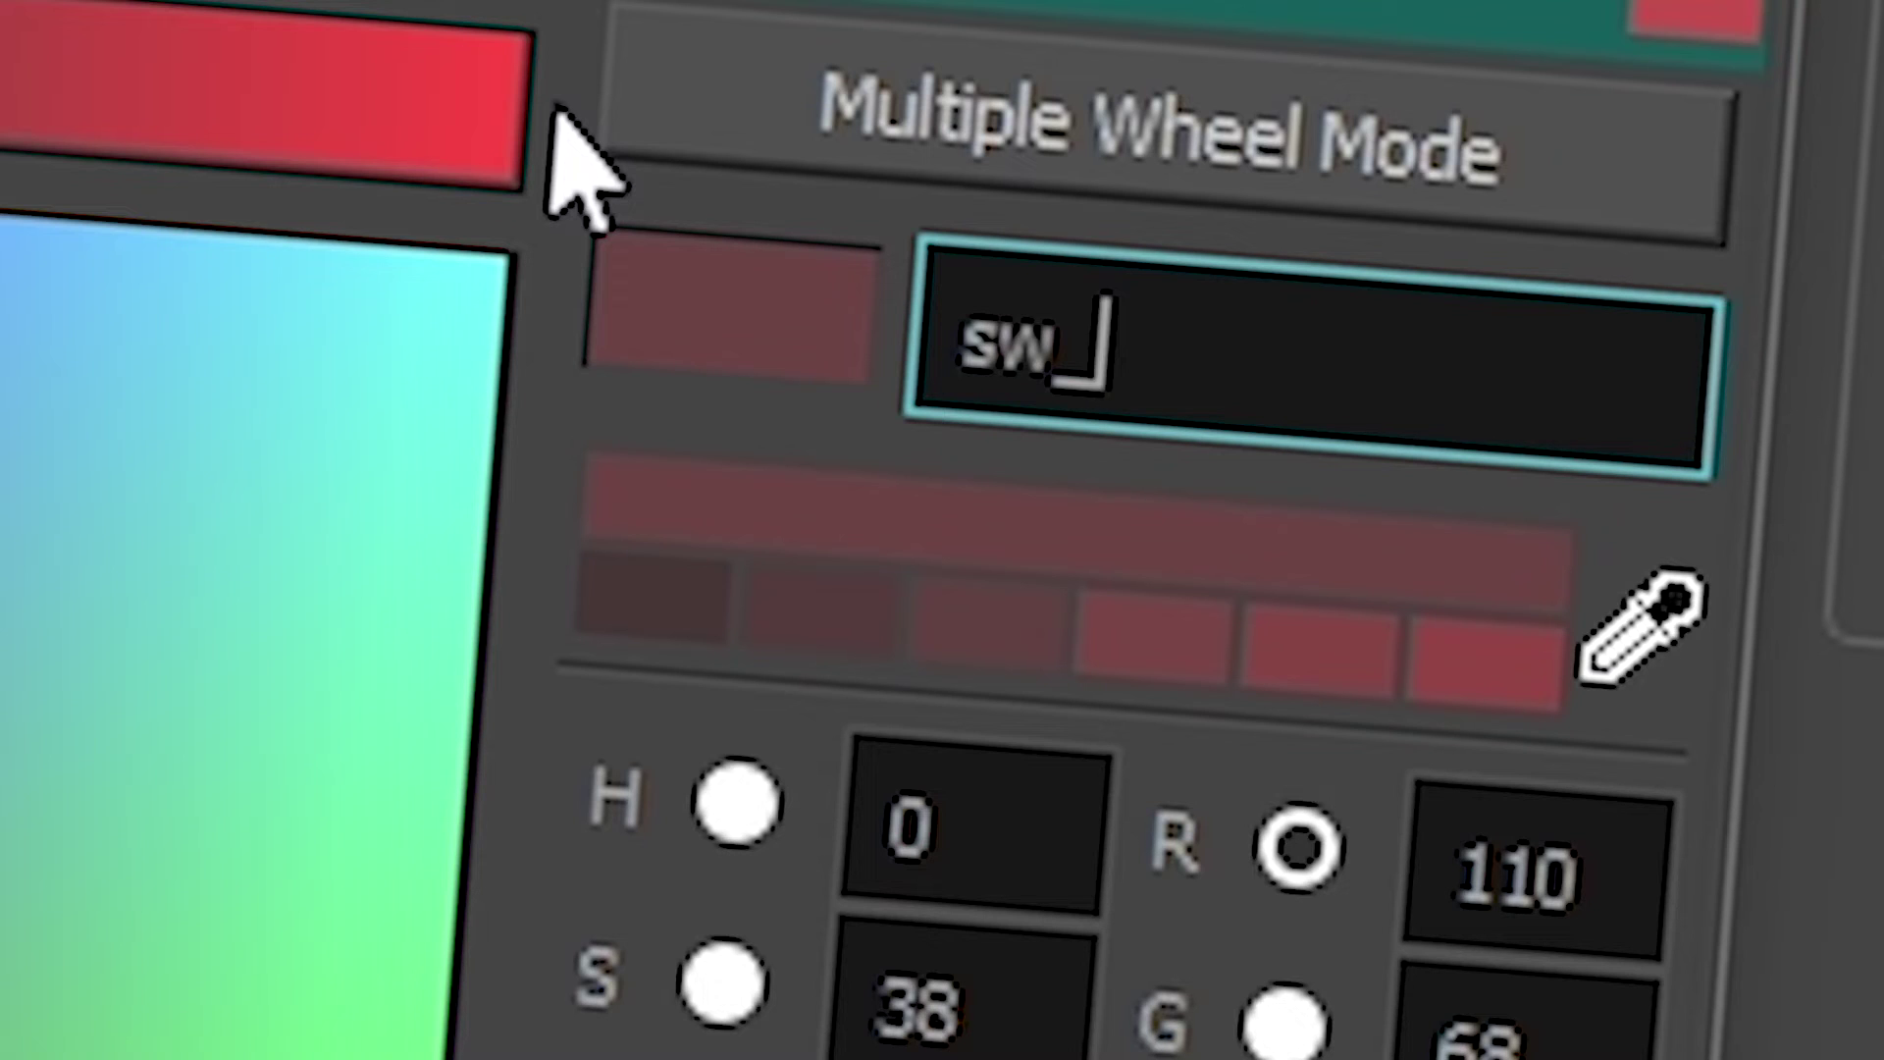
type("L")
key("BackSpace")
type("F_")
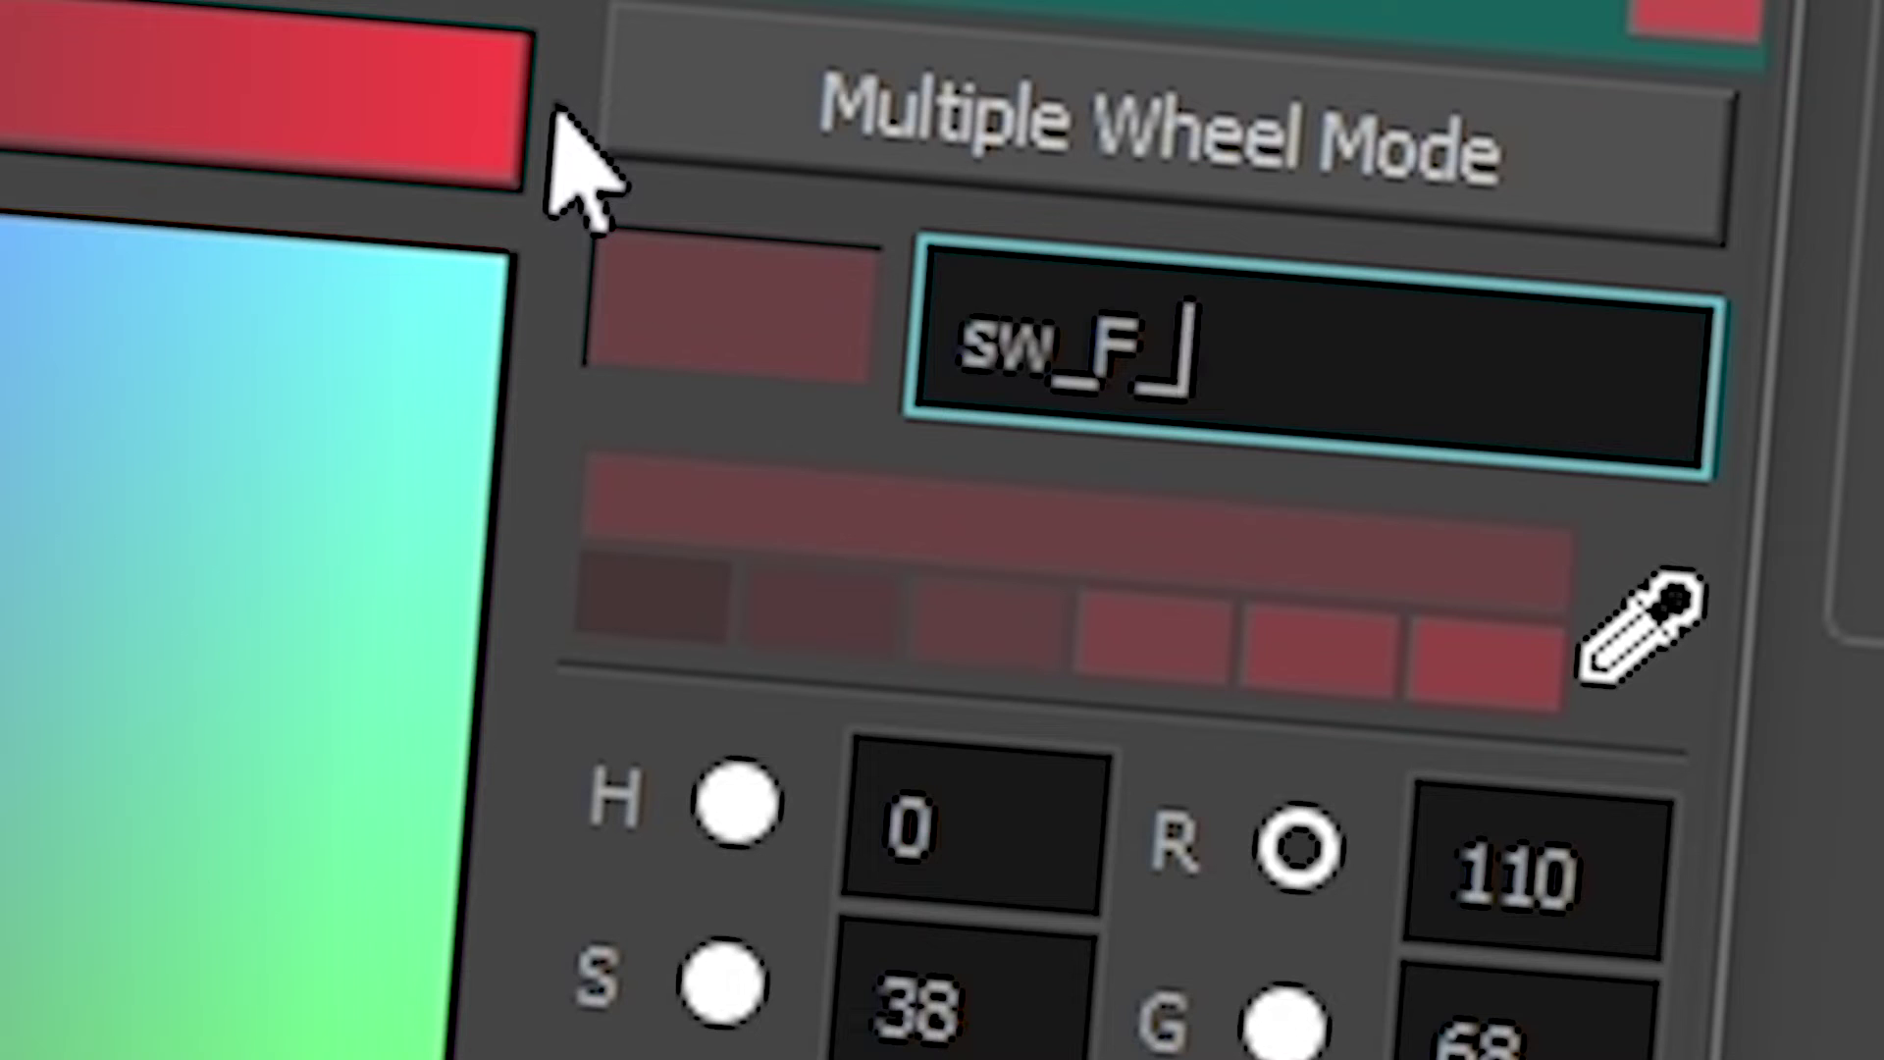
type("hair")
type("_")
type("grad")
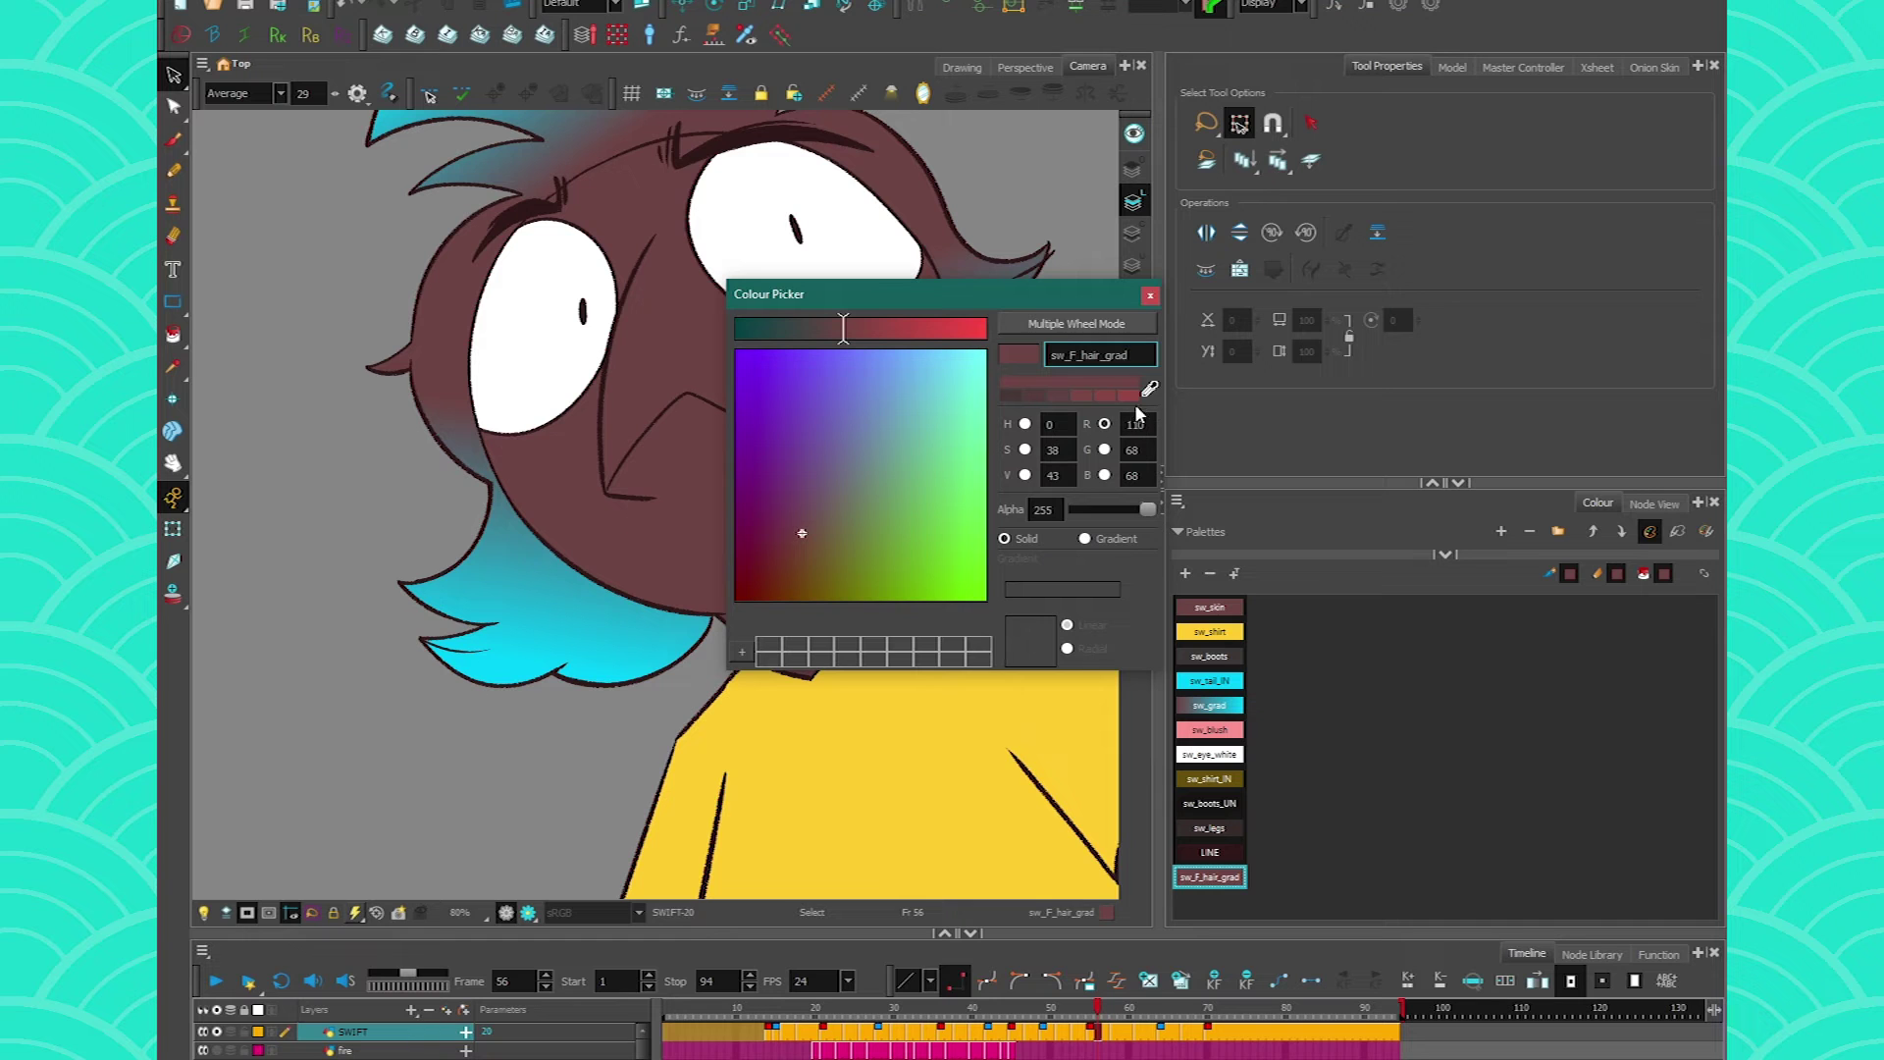
left_click(1641, 628)
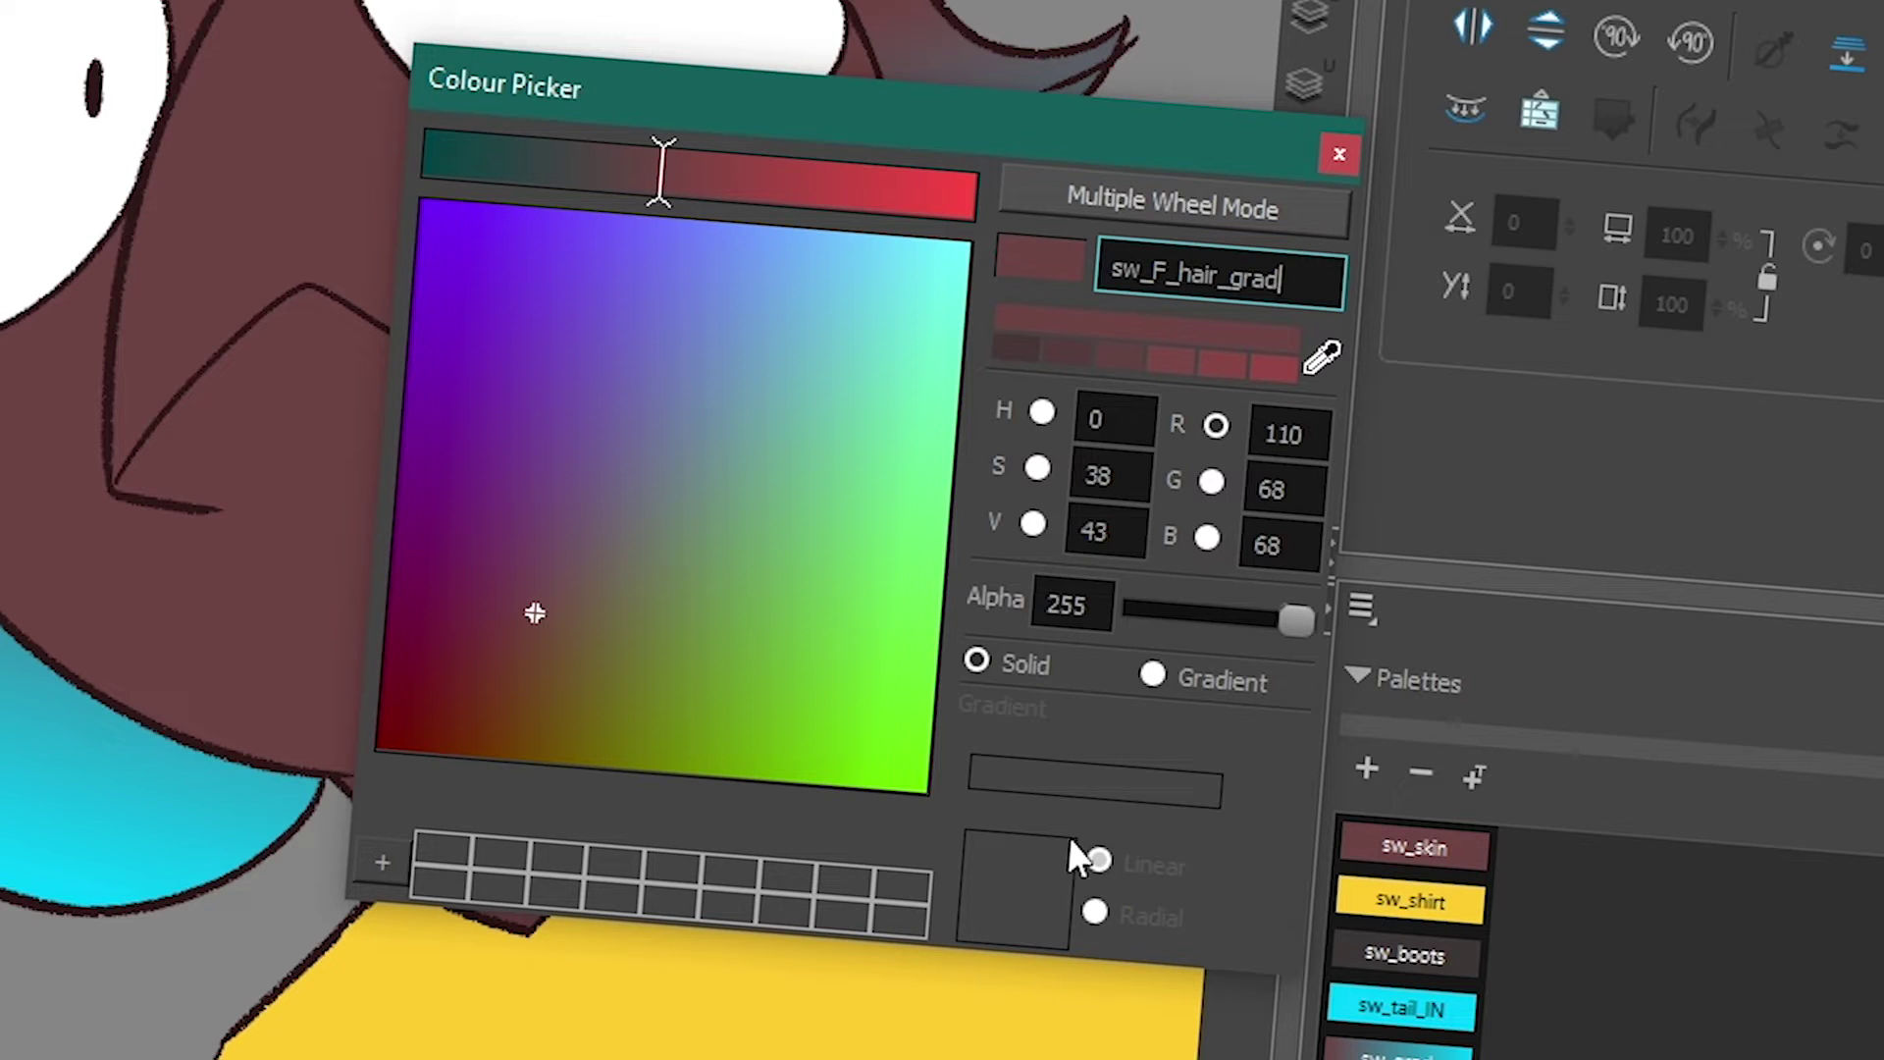
- Switch the colour from solid to gradient and sample the cyan of sw_tail_IN for its end stop
left_click(1151, 675)
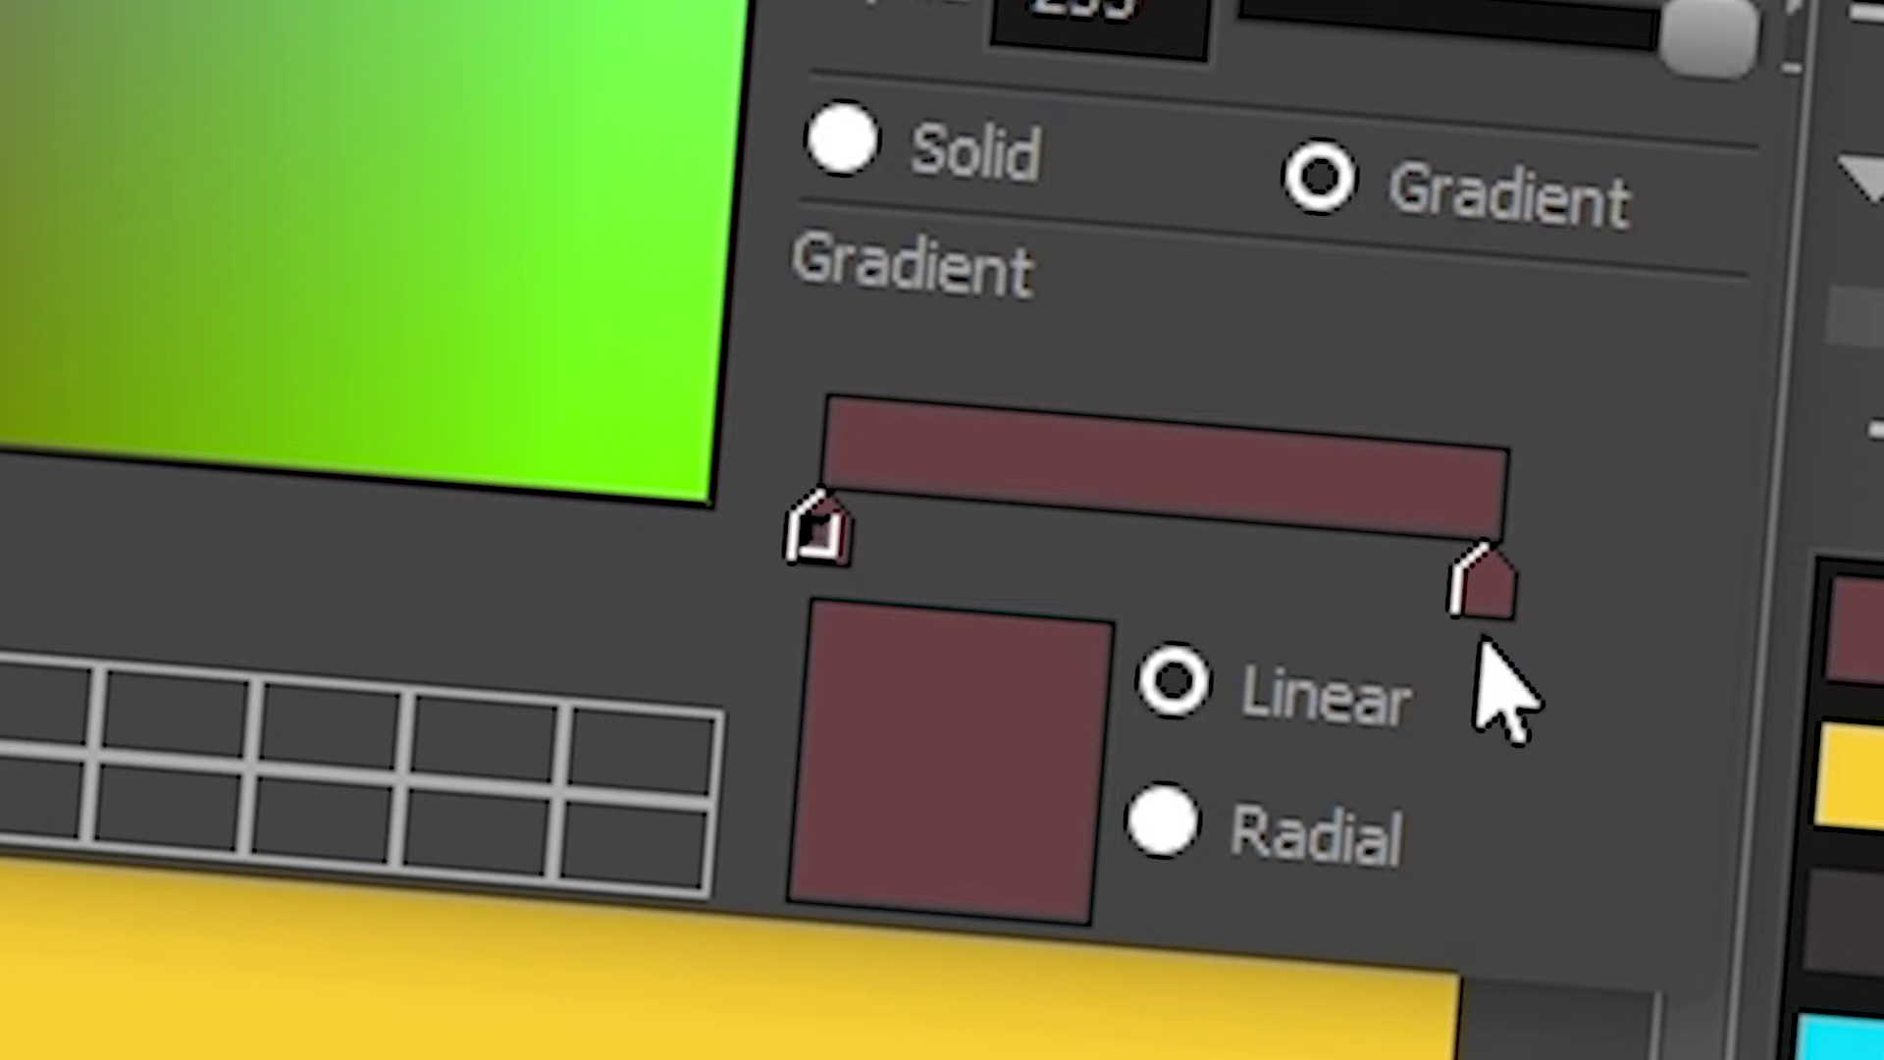
left_click(1481, 597)
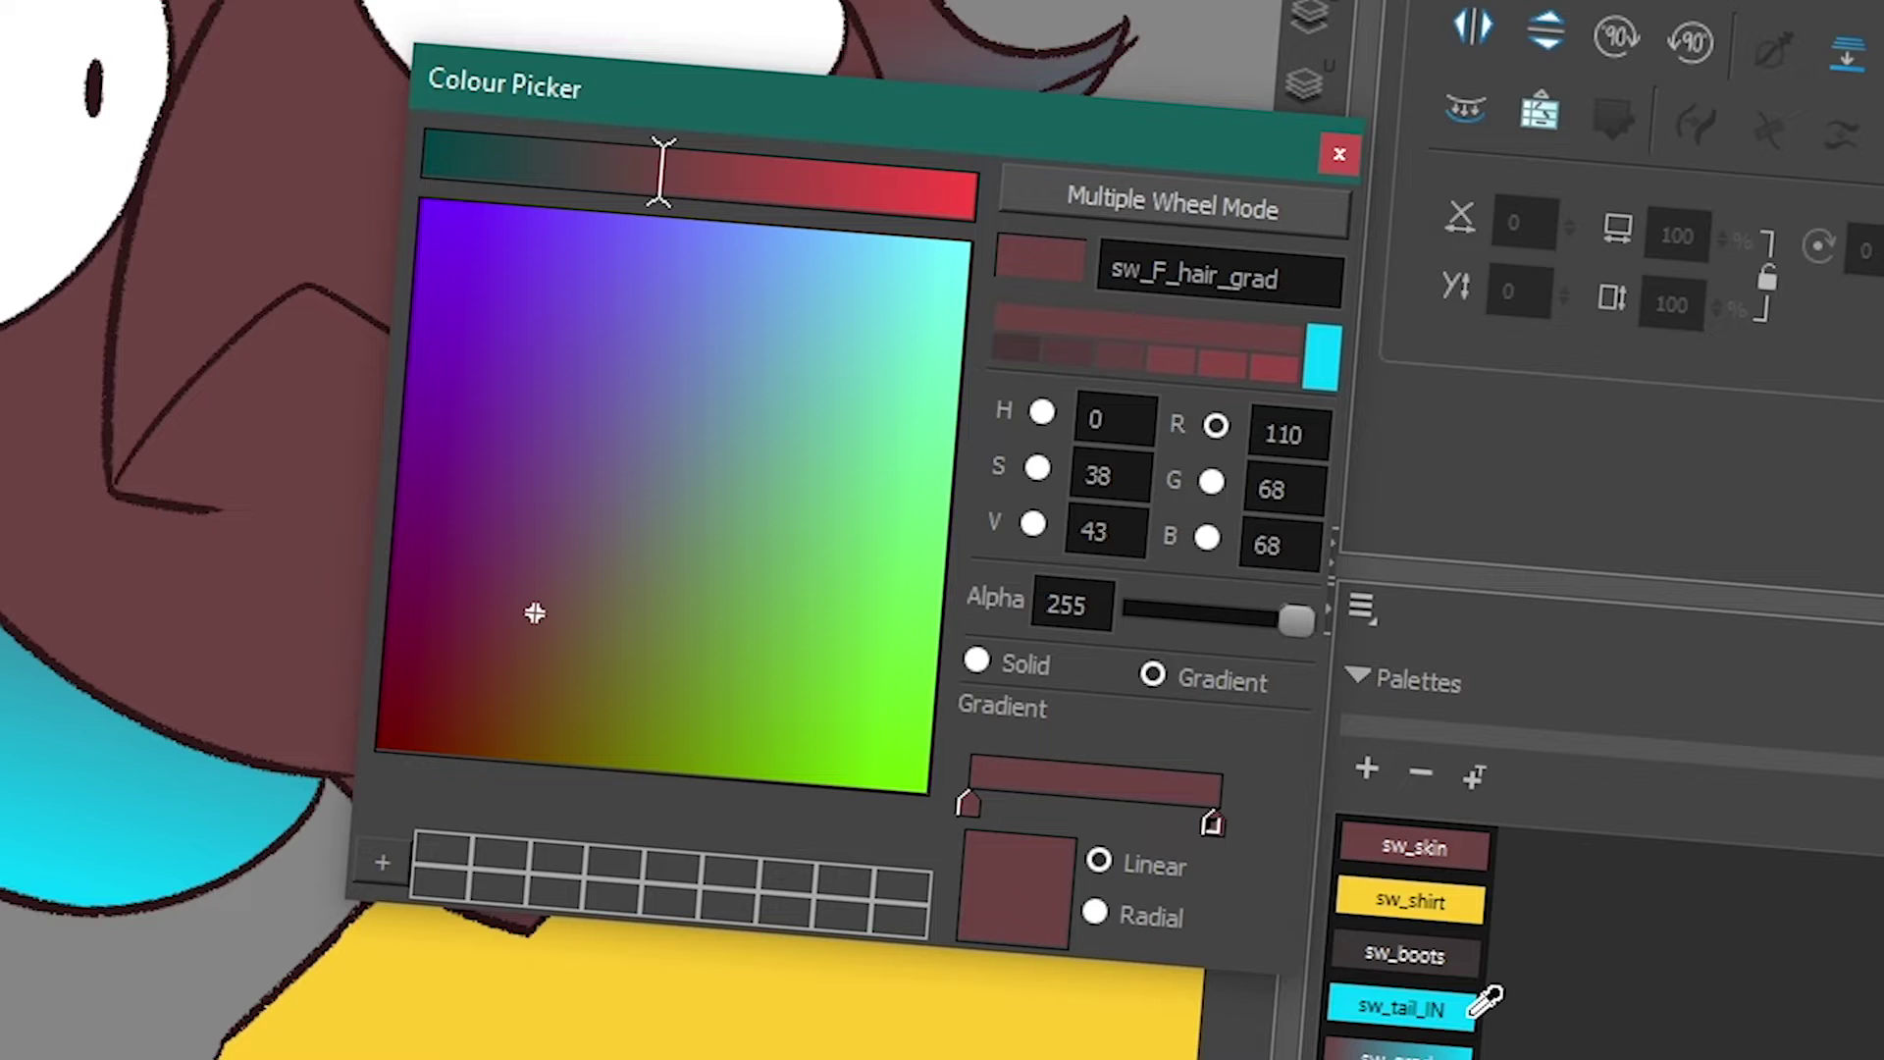
left_click(1476, 1012)
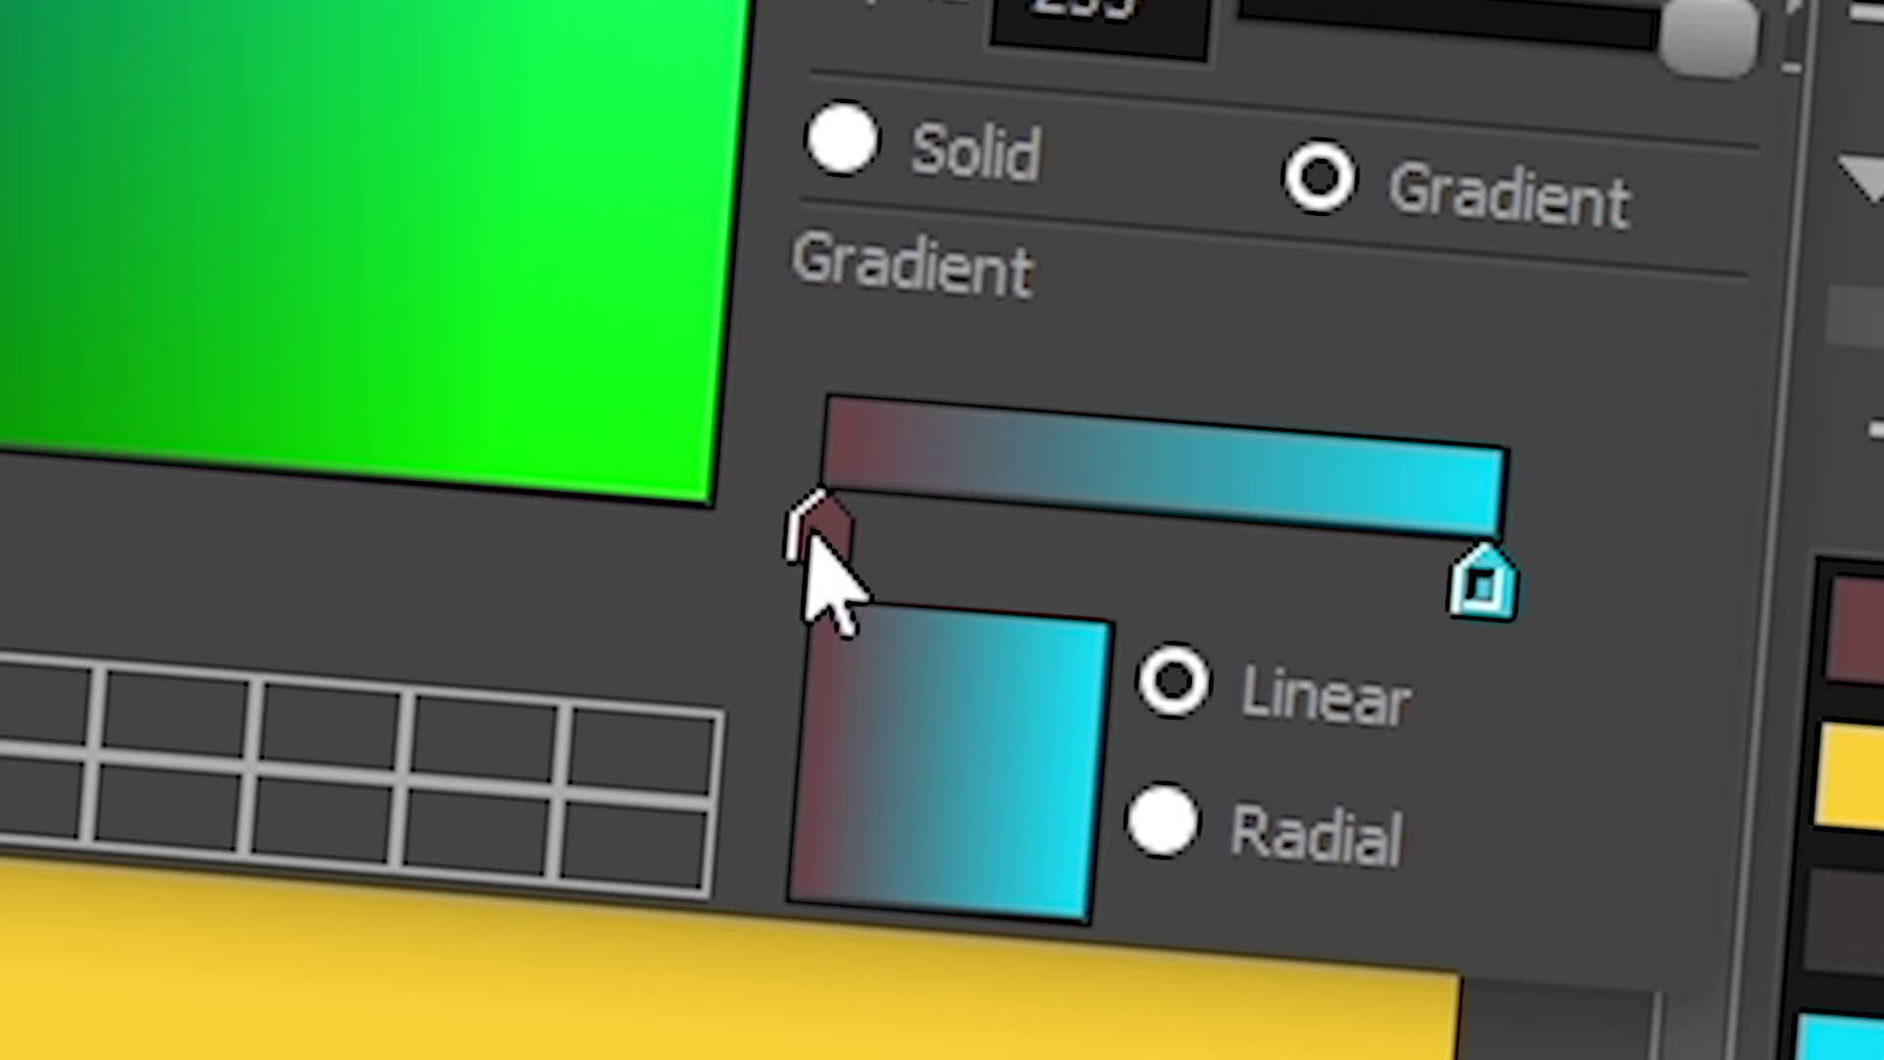
left_click_drag(970, 806, 1094, 812)
left_click_drag(1150, 551, 738, 495)
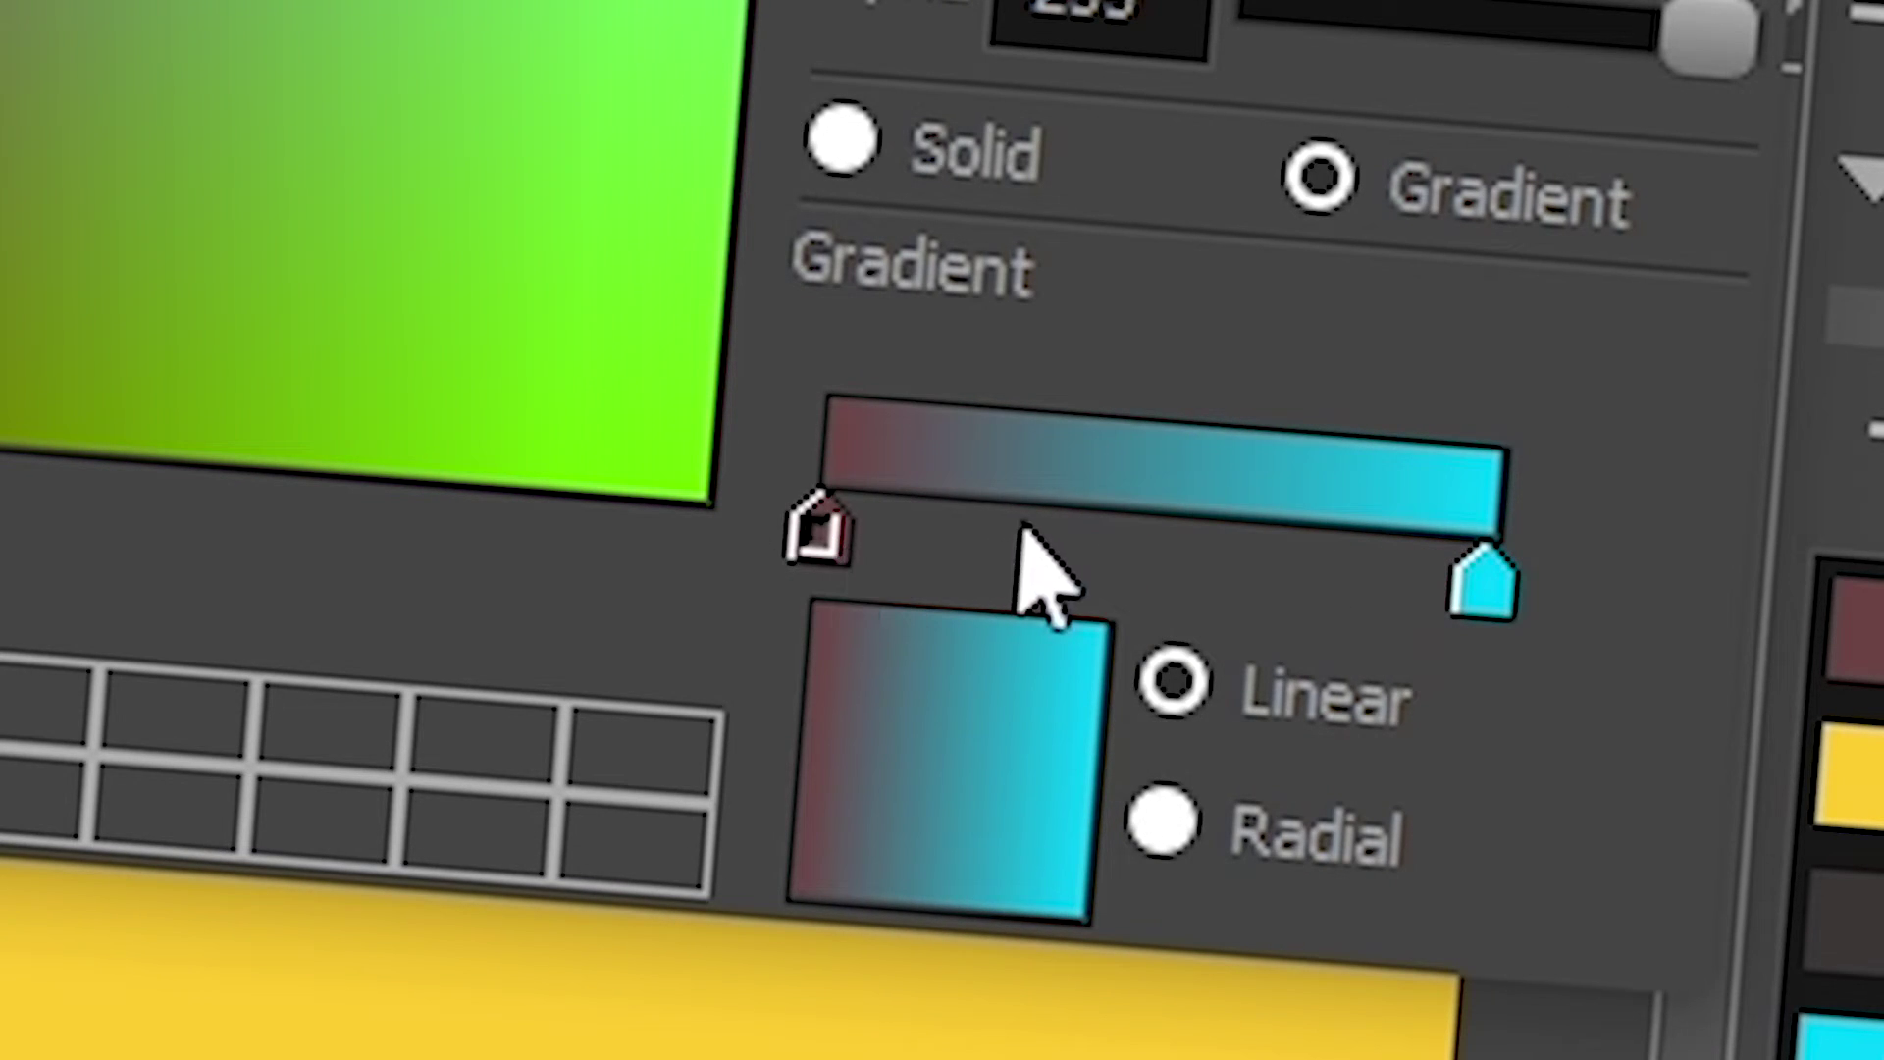
- Try adding green and purple stops between the gradient's two ends, and remove both extra stops
left_click(989, 543)
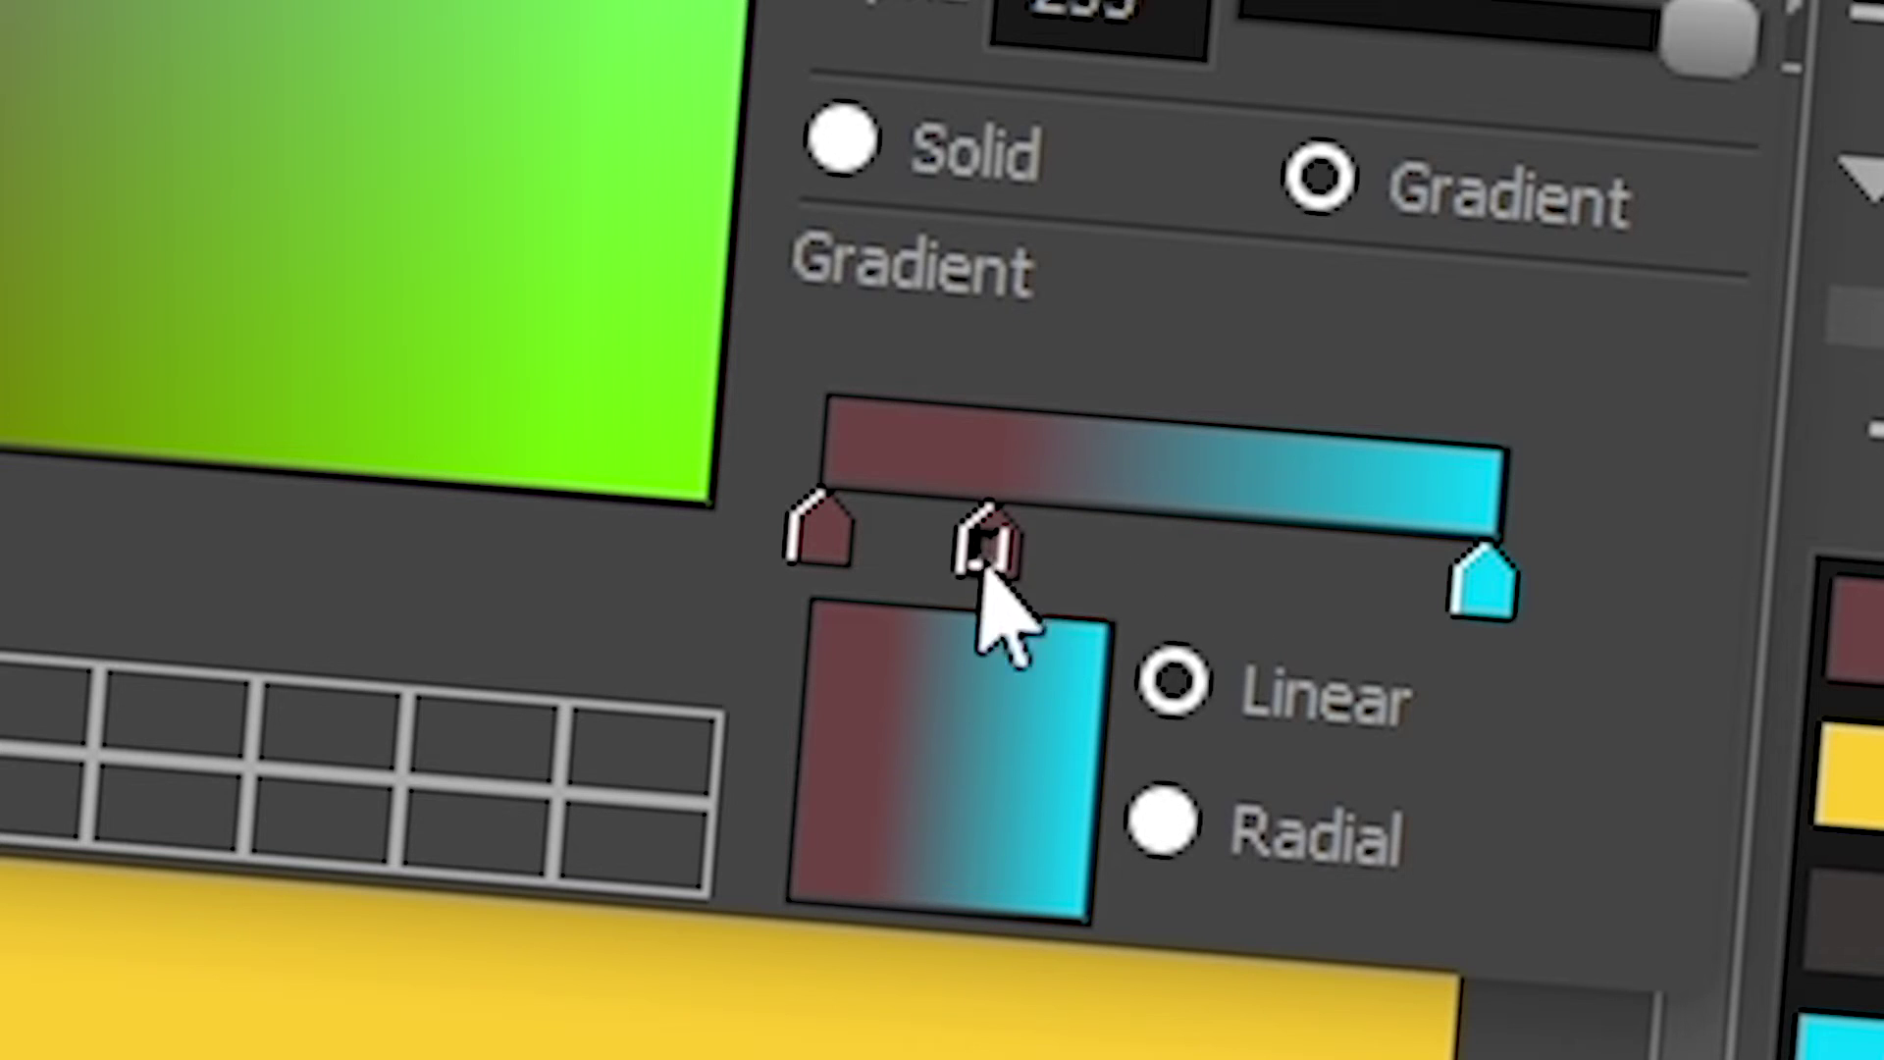
left_click(837, 419)
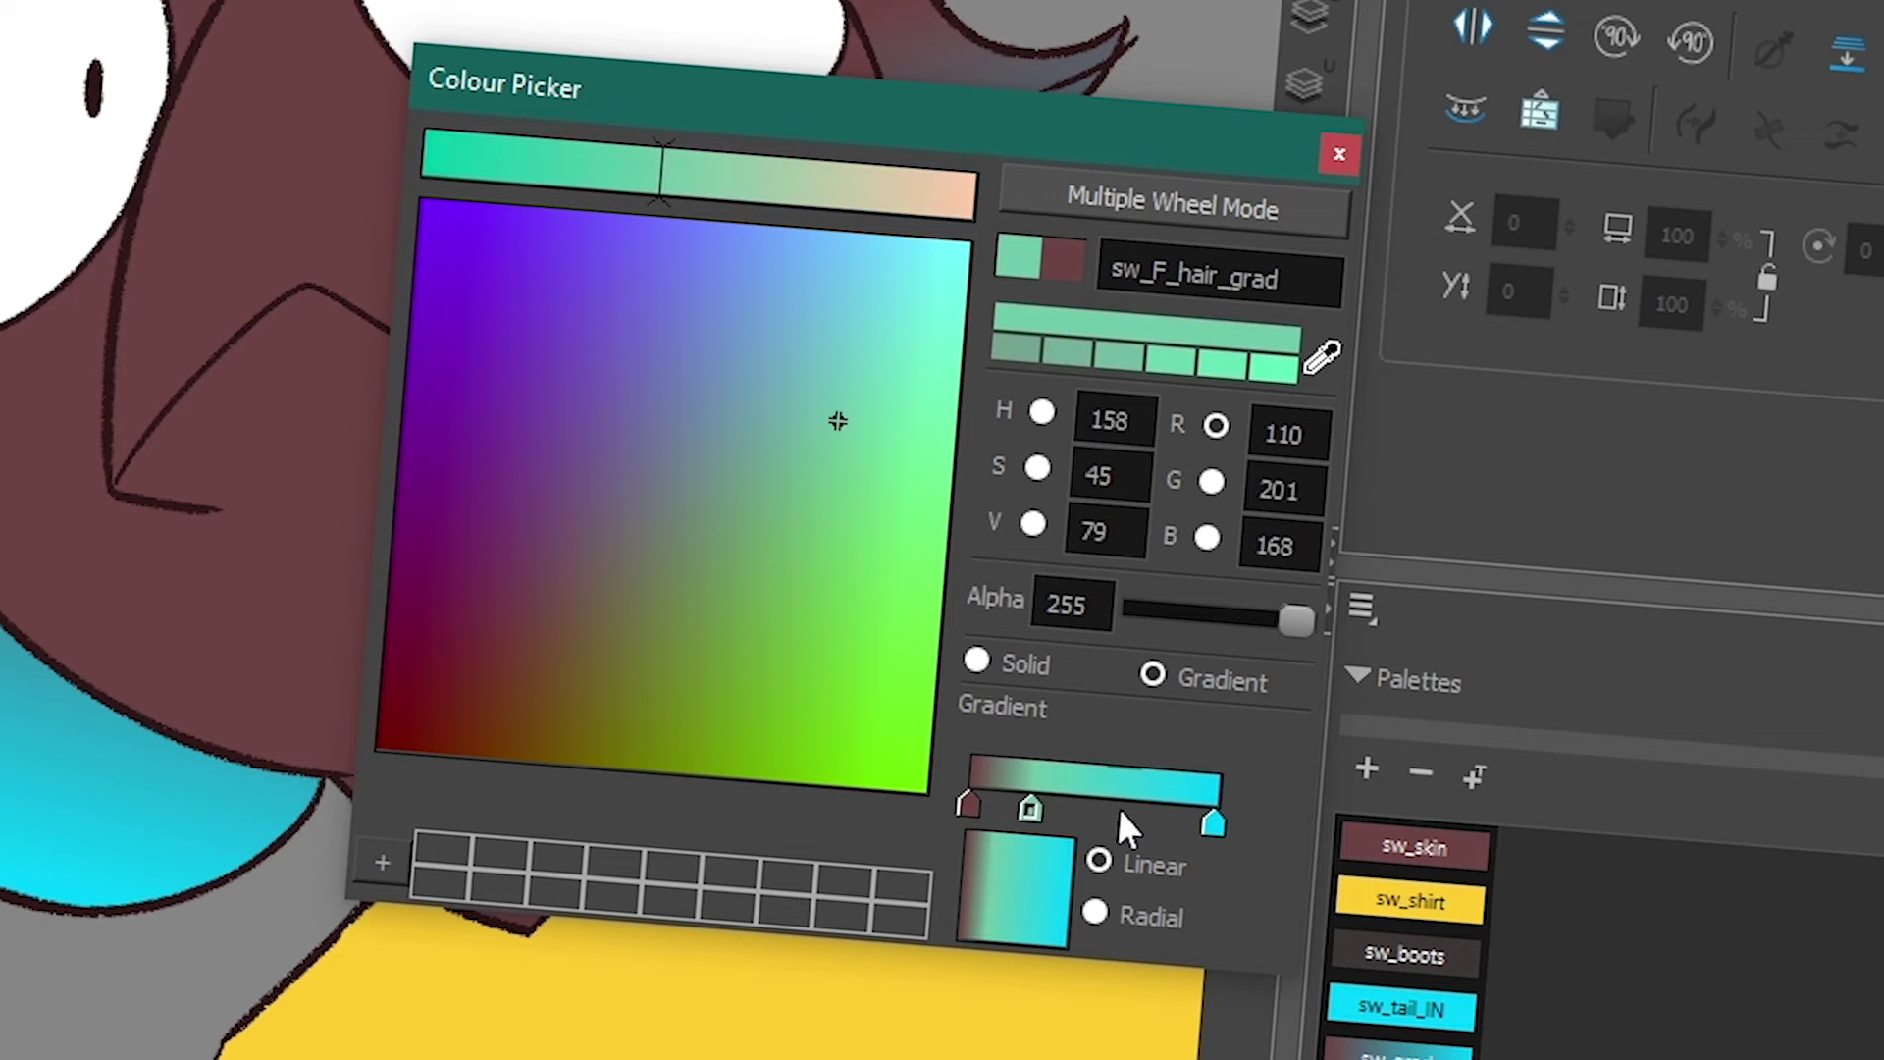
left_click(1218, 562)
left_click(601, 241)
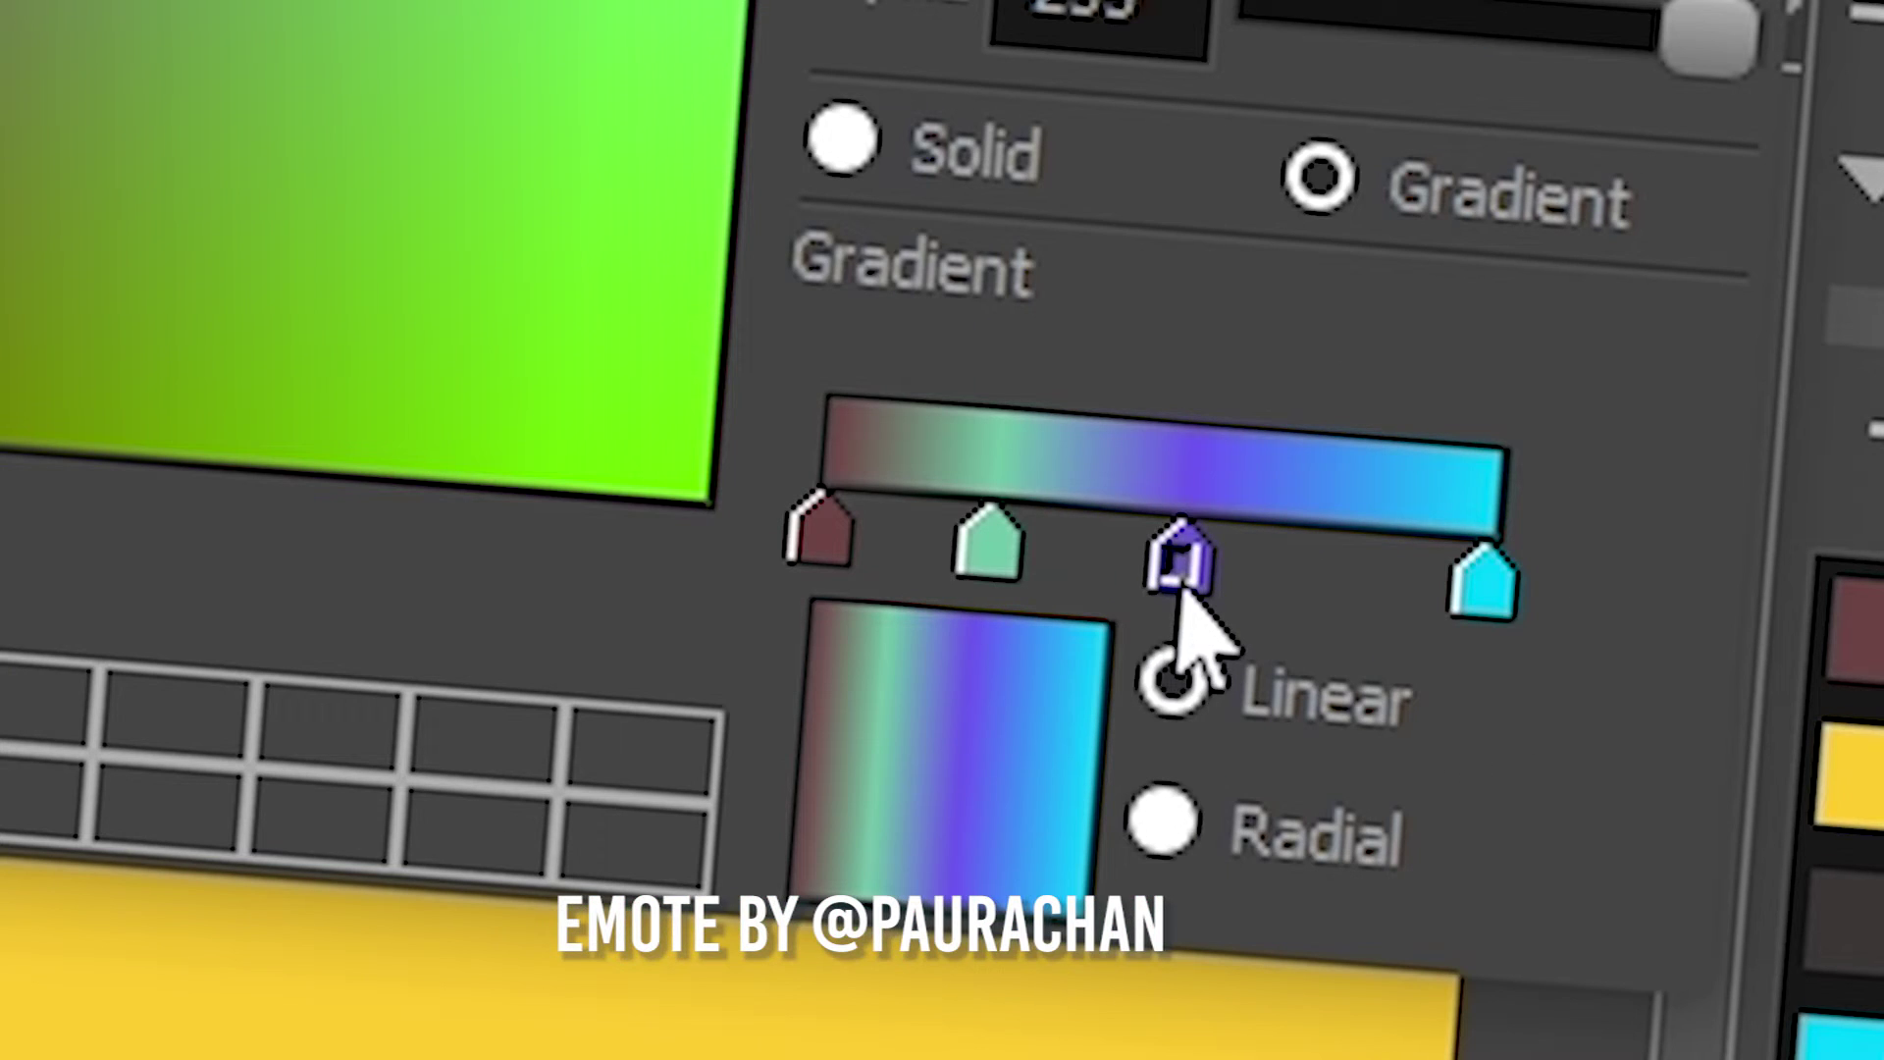
key("Delete")
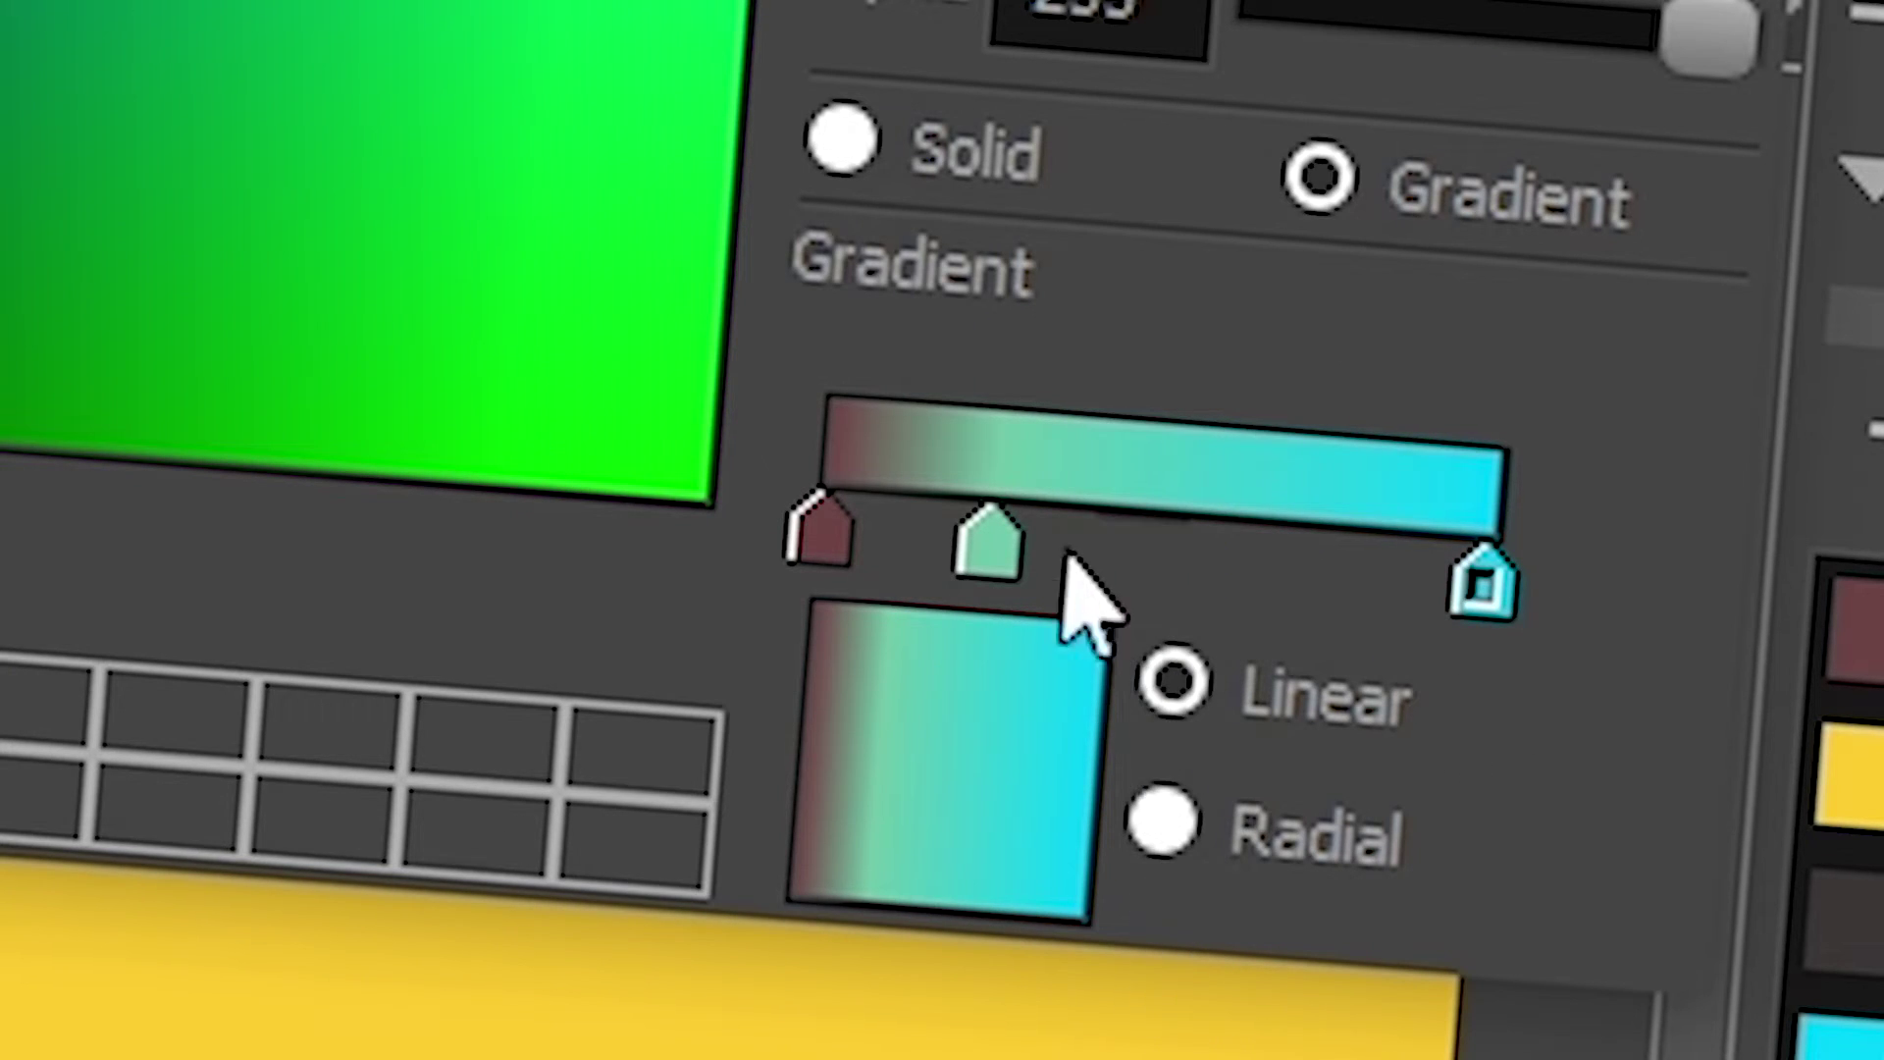
left_click(999, 548)
key("Delete")
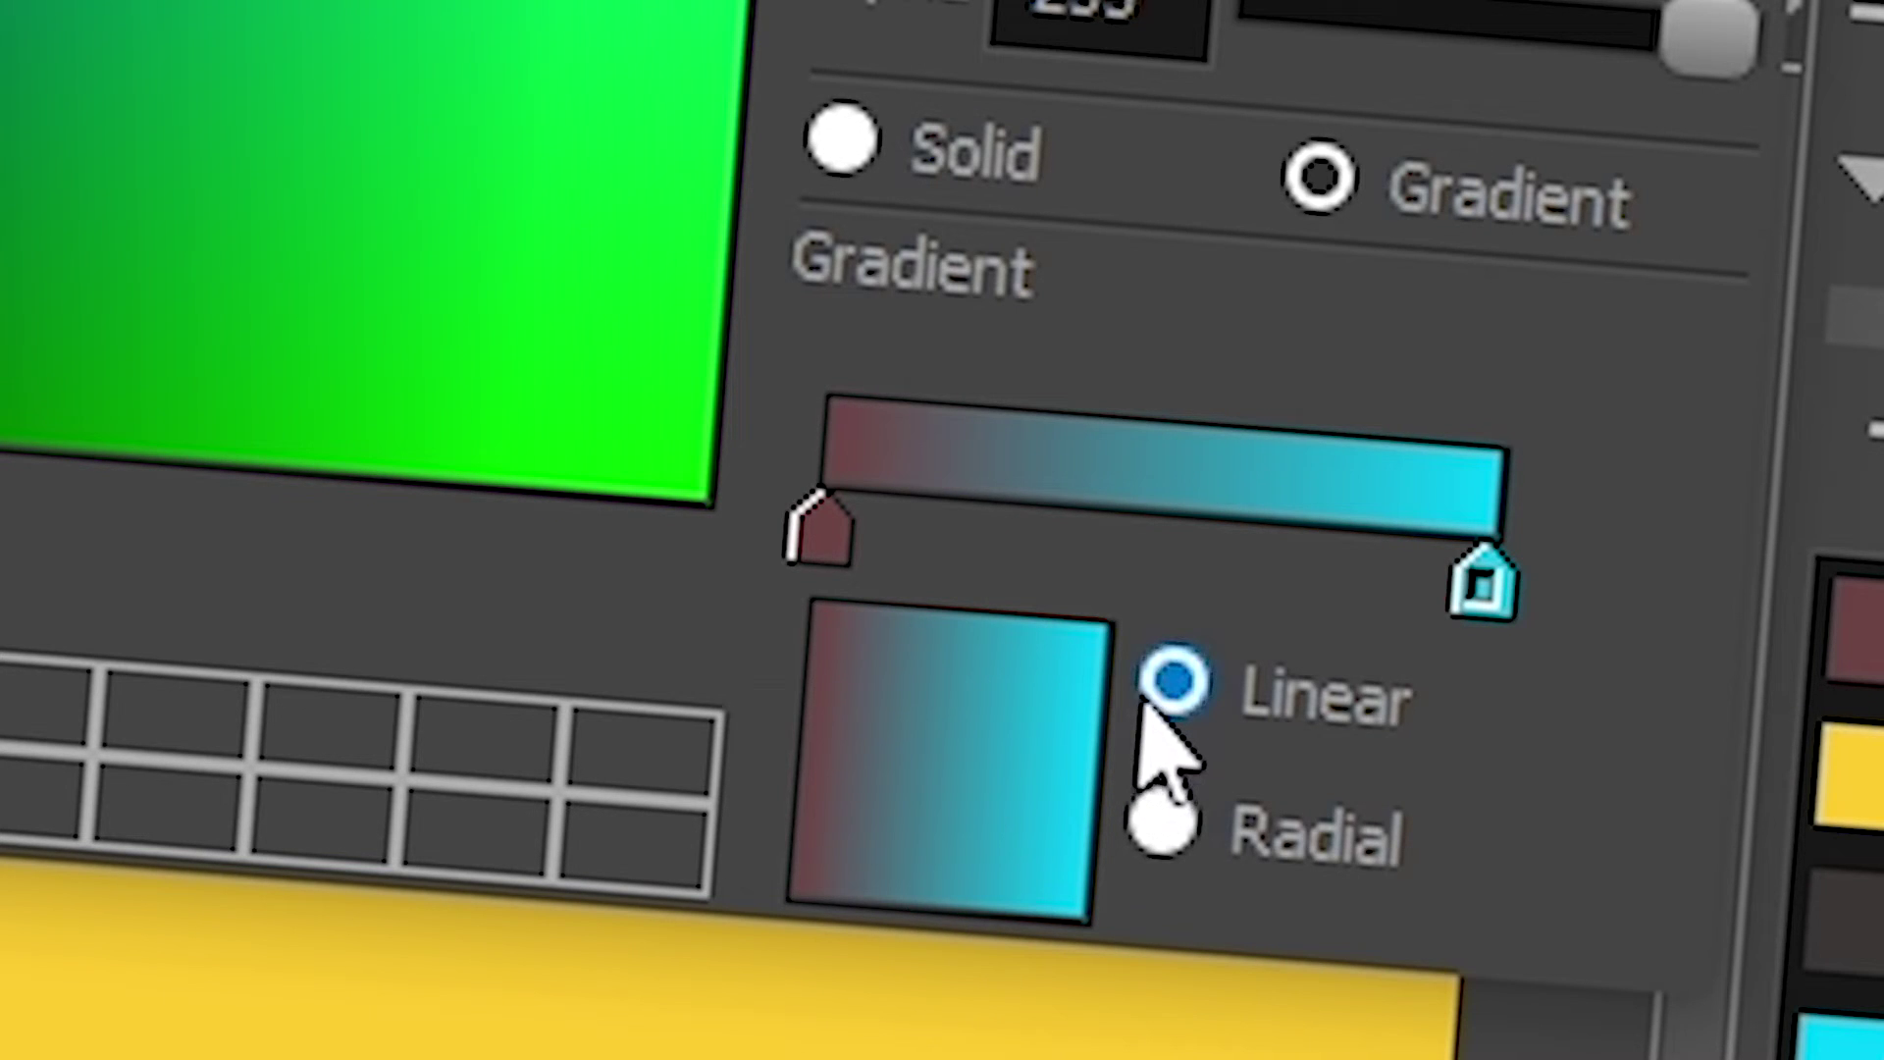
- Compare the Linear and Radial gradient types and leave the gradient set to Radial
left_click(1166, 820)
left_click(1182, 684)
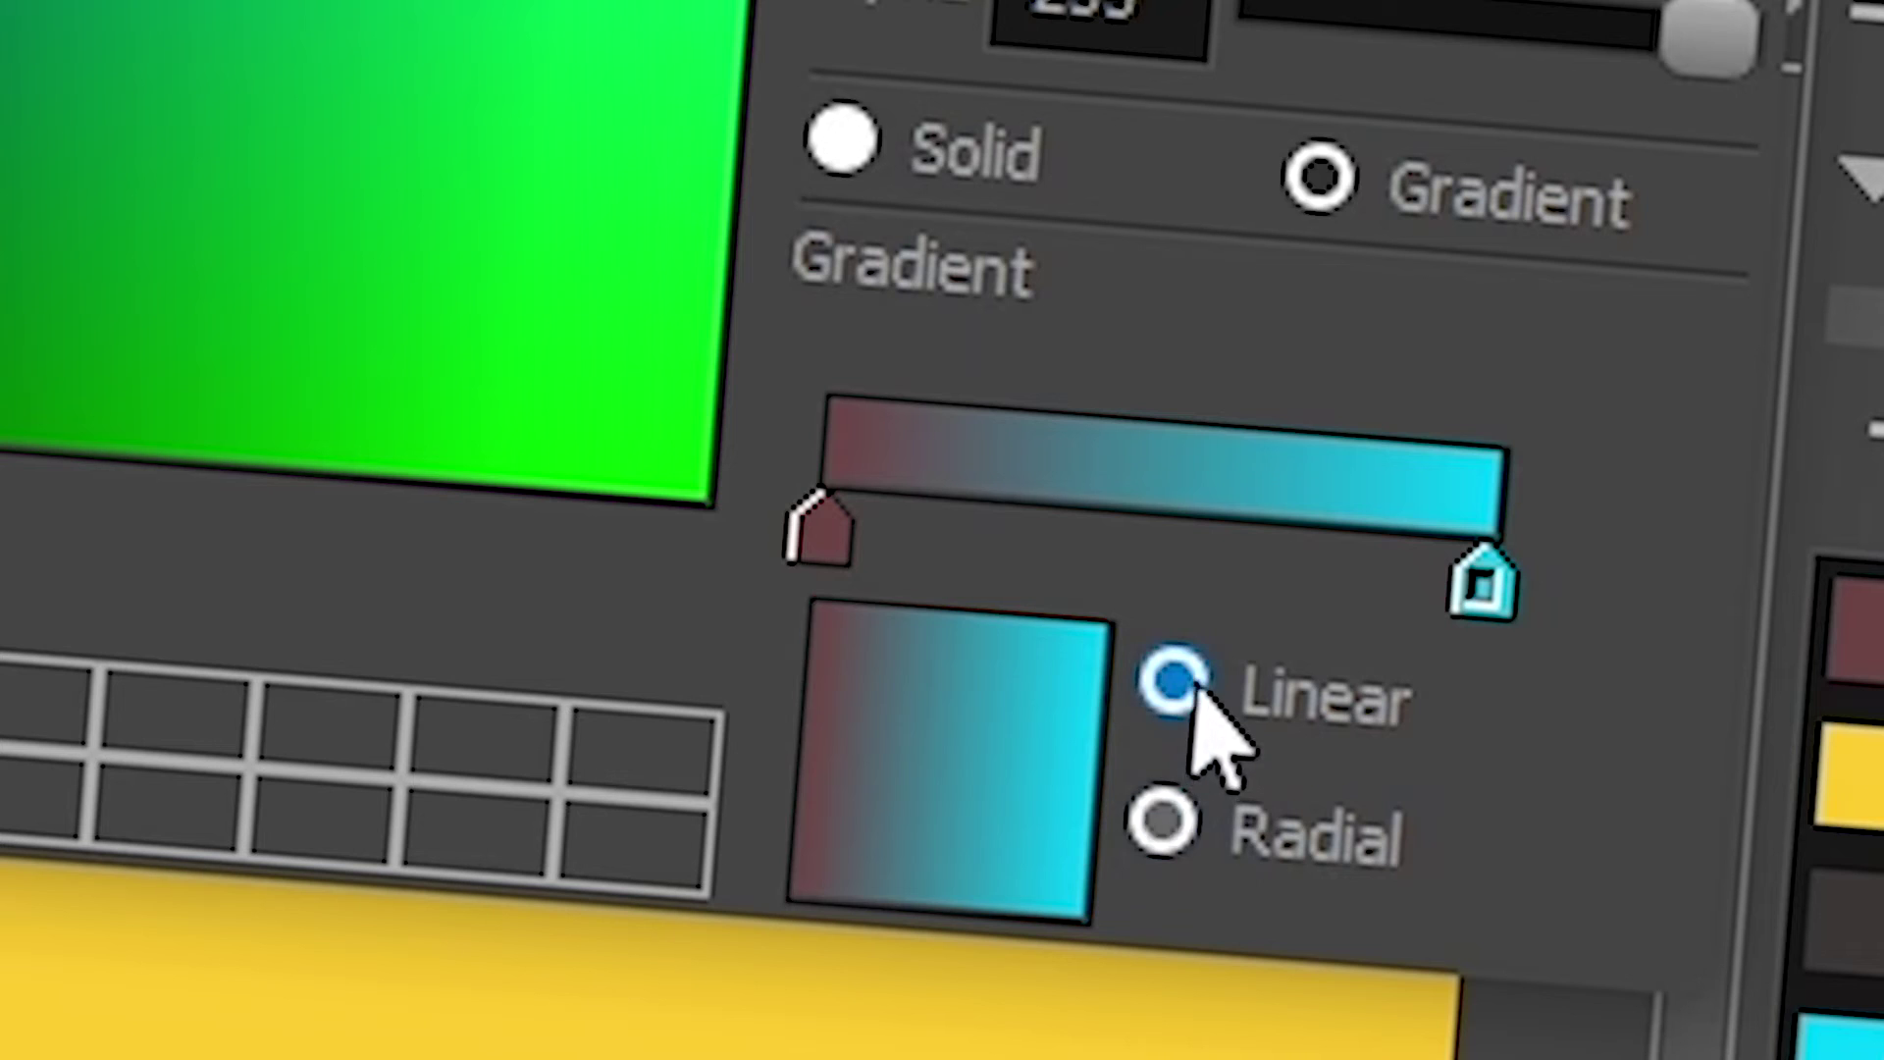
left_click(1162, 820)
left_click(1182, 683)
left_click(1165, 820)
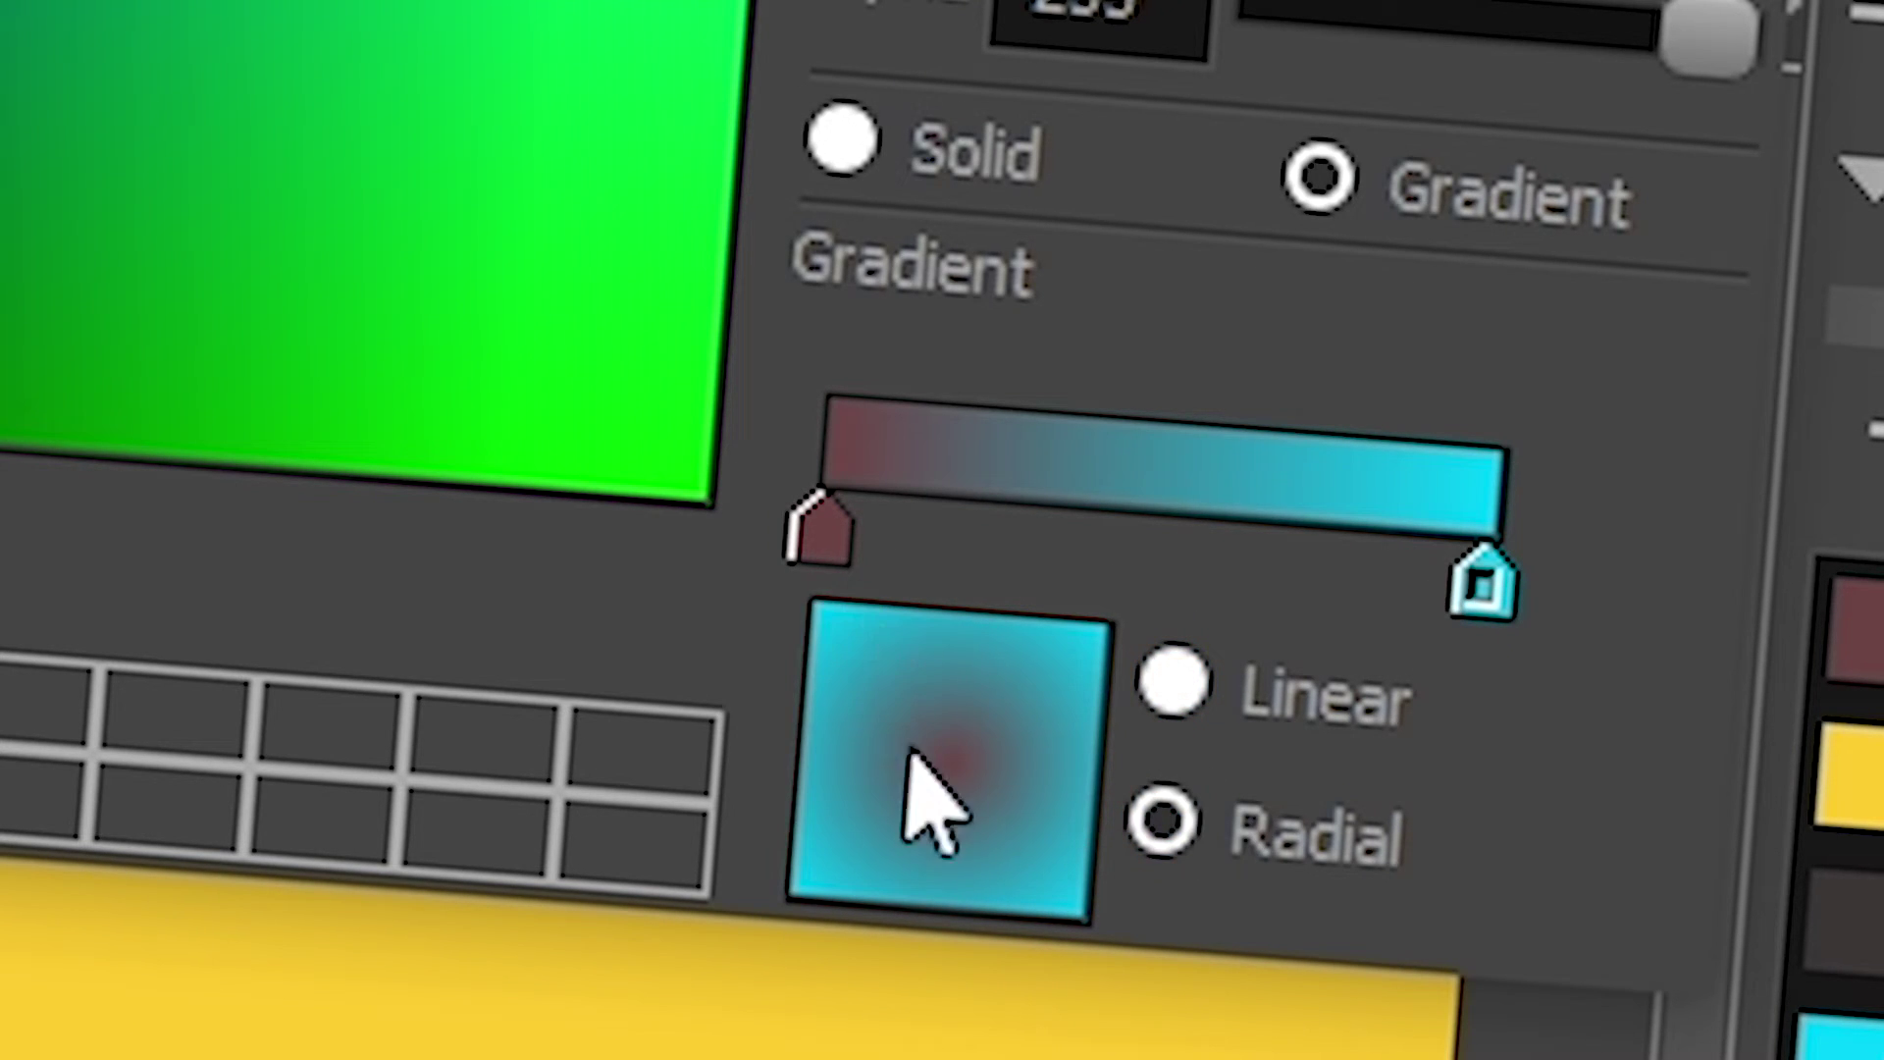
- Swap the radial gradient's skin and cyan stops end to end, and set the gradient type back to Linear
left_click_drag(808, 546, 1378, 633)
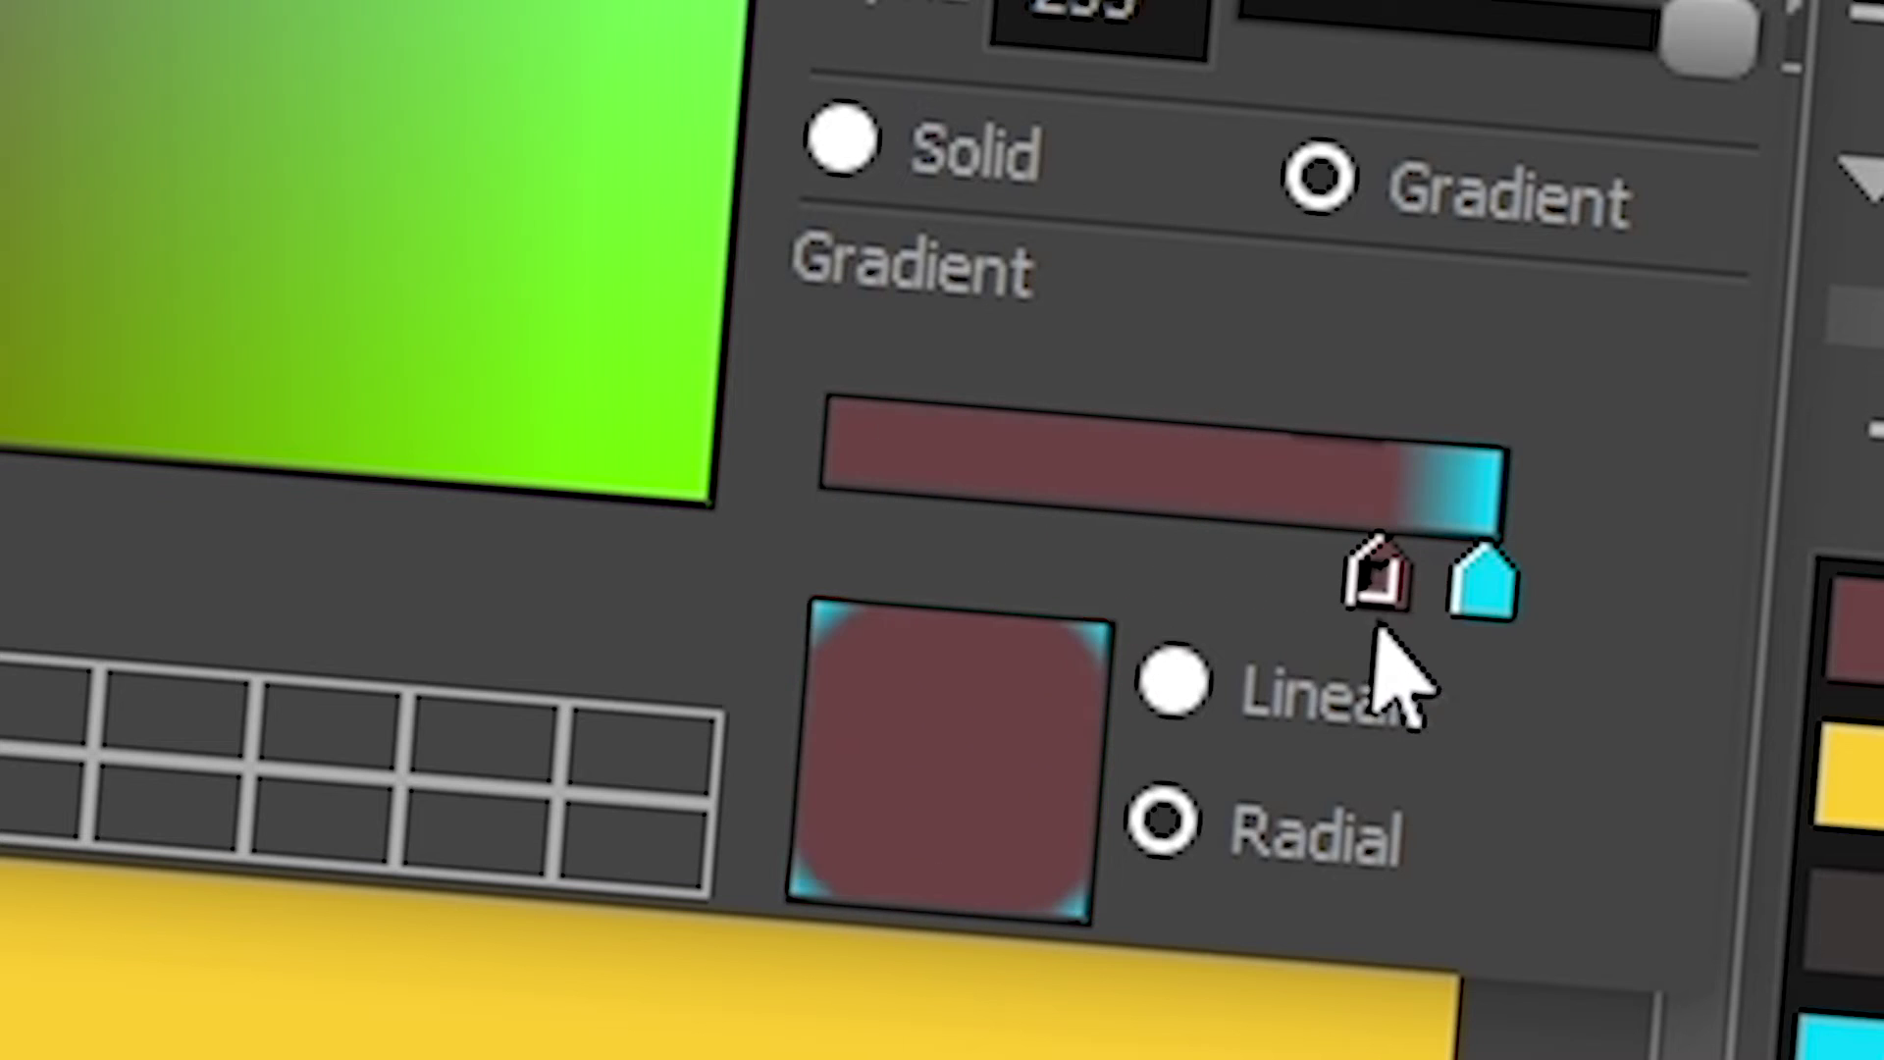
left_click_drag(1489, 587, 802, 542)
left_click_drag(1382, 577, 1483, 583)
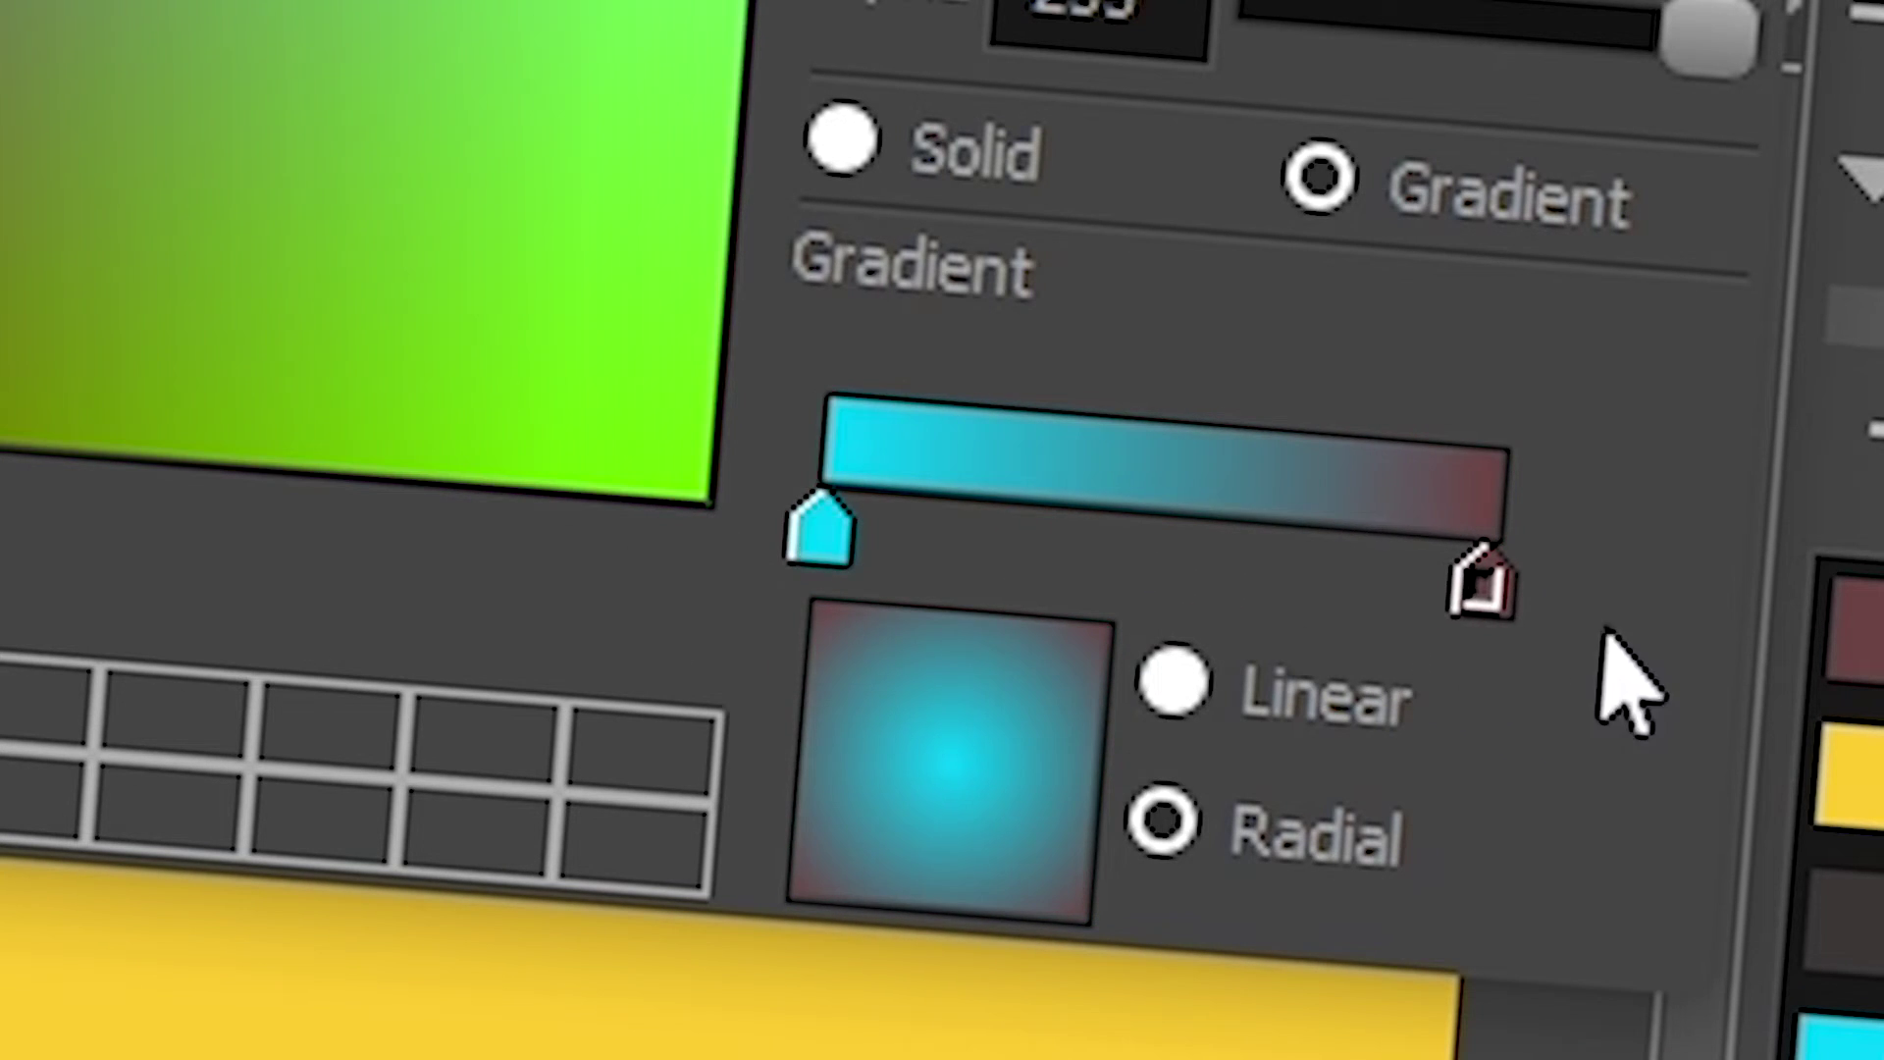
left_click(1173, 677)
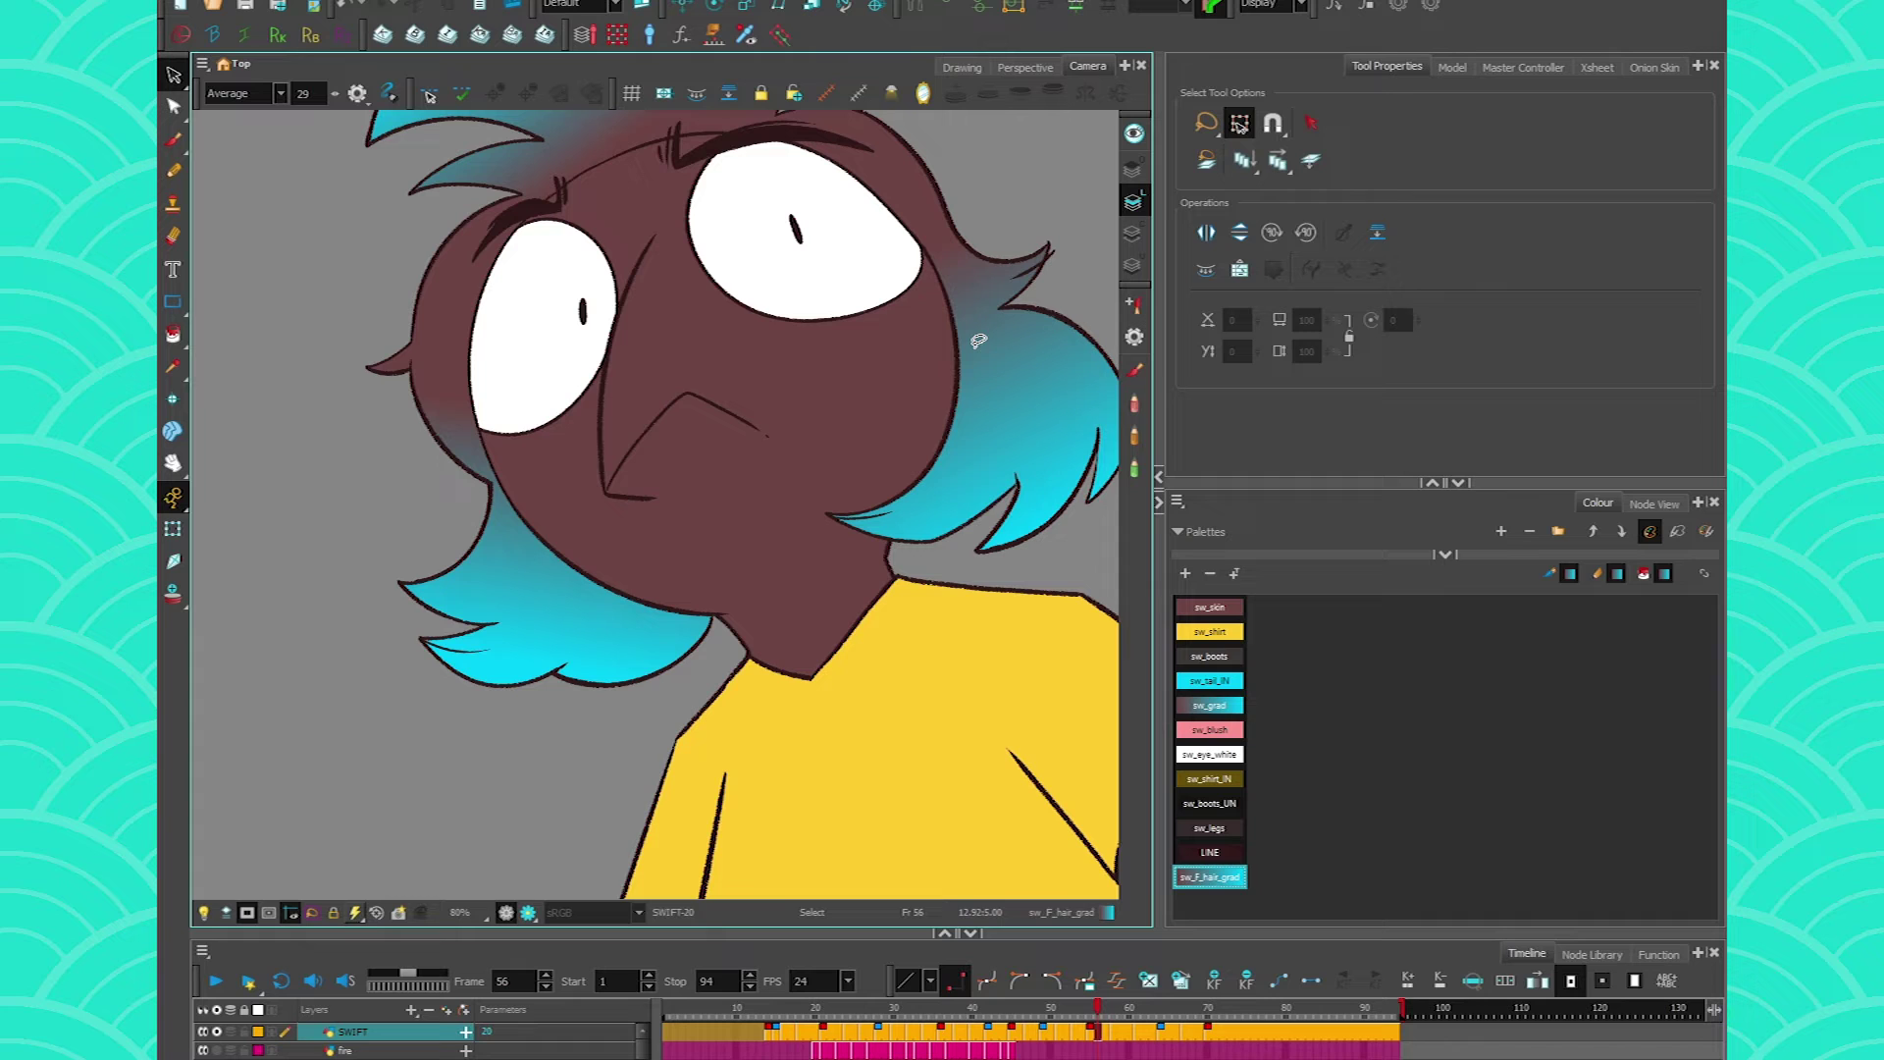
- Paint a thick wavy vertical Brush stroke with sw_F_hair_grad in the empty area beside the character's face
left_click_drag(315, 716, 633, 735)
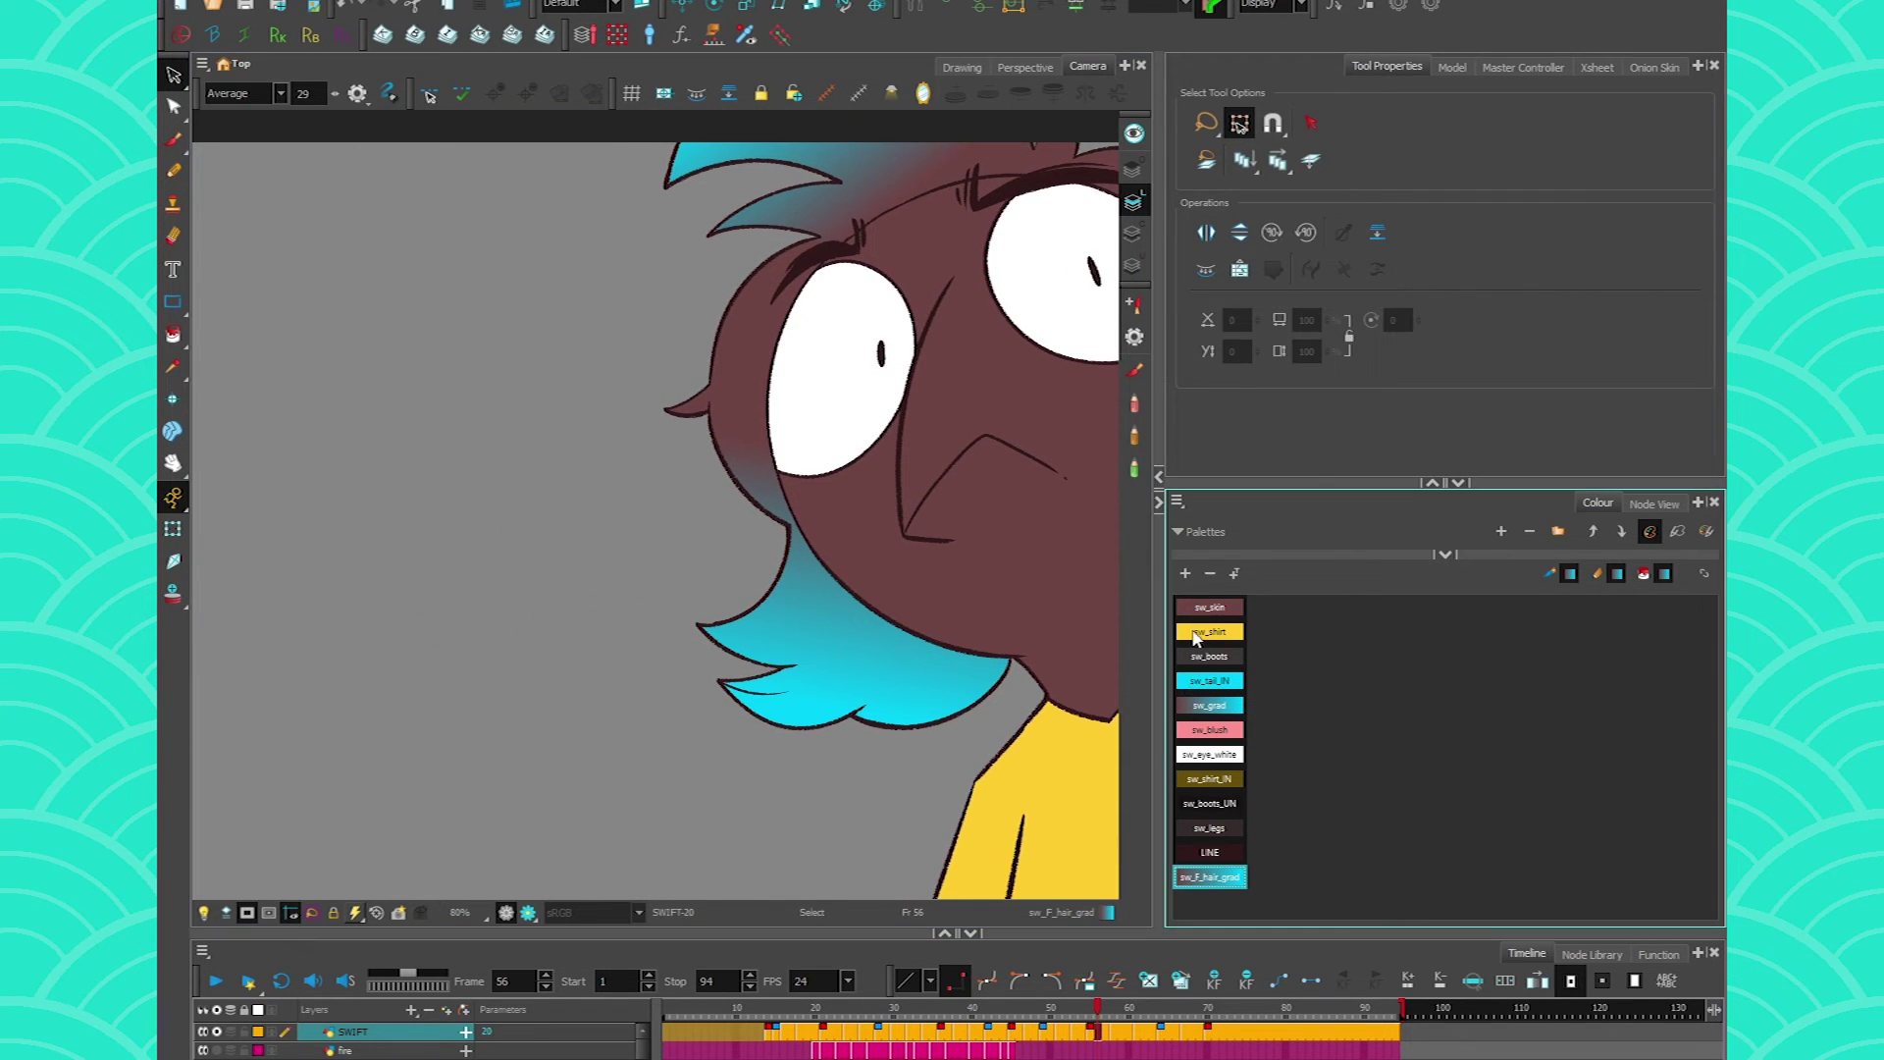
key("alt+b")
mouse_move(562, 238)
left_mouse_down()
mouse_move(615, 312)
mouse_move(551, 574)
mouse_move(531, 779)
mouse_move(488, 761)
left_mouse_up()
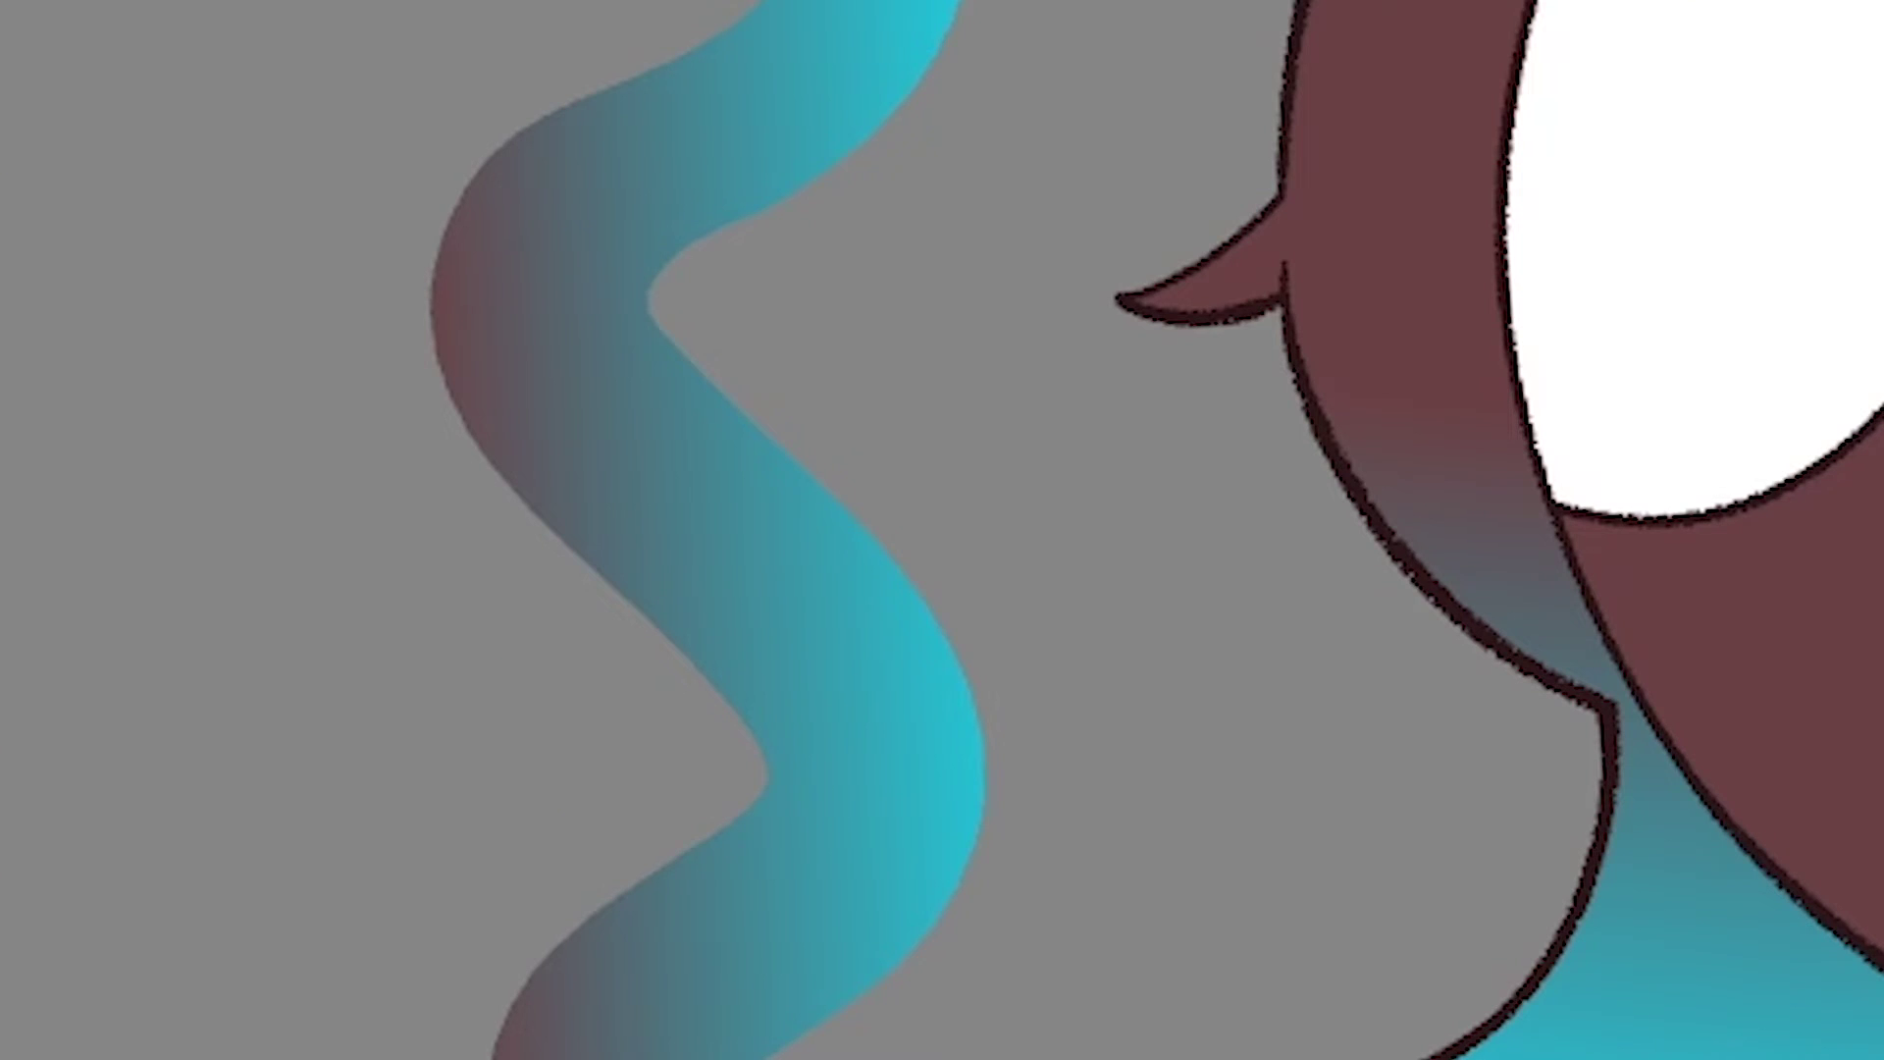
- Enlarge the Pencil to a maximum size of 164, draw a vertical test stroke beside the wavy one, and undo the test drawing
key("alt+slash")
key("o")
left_click_drag(371, 471, 408, 481)
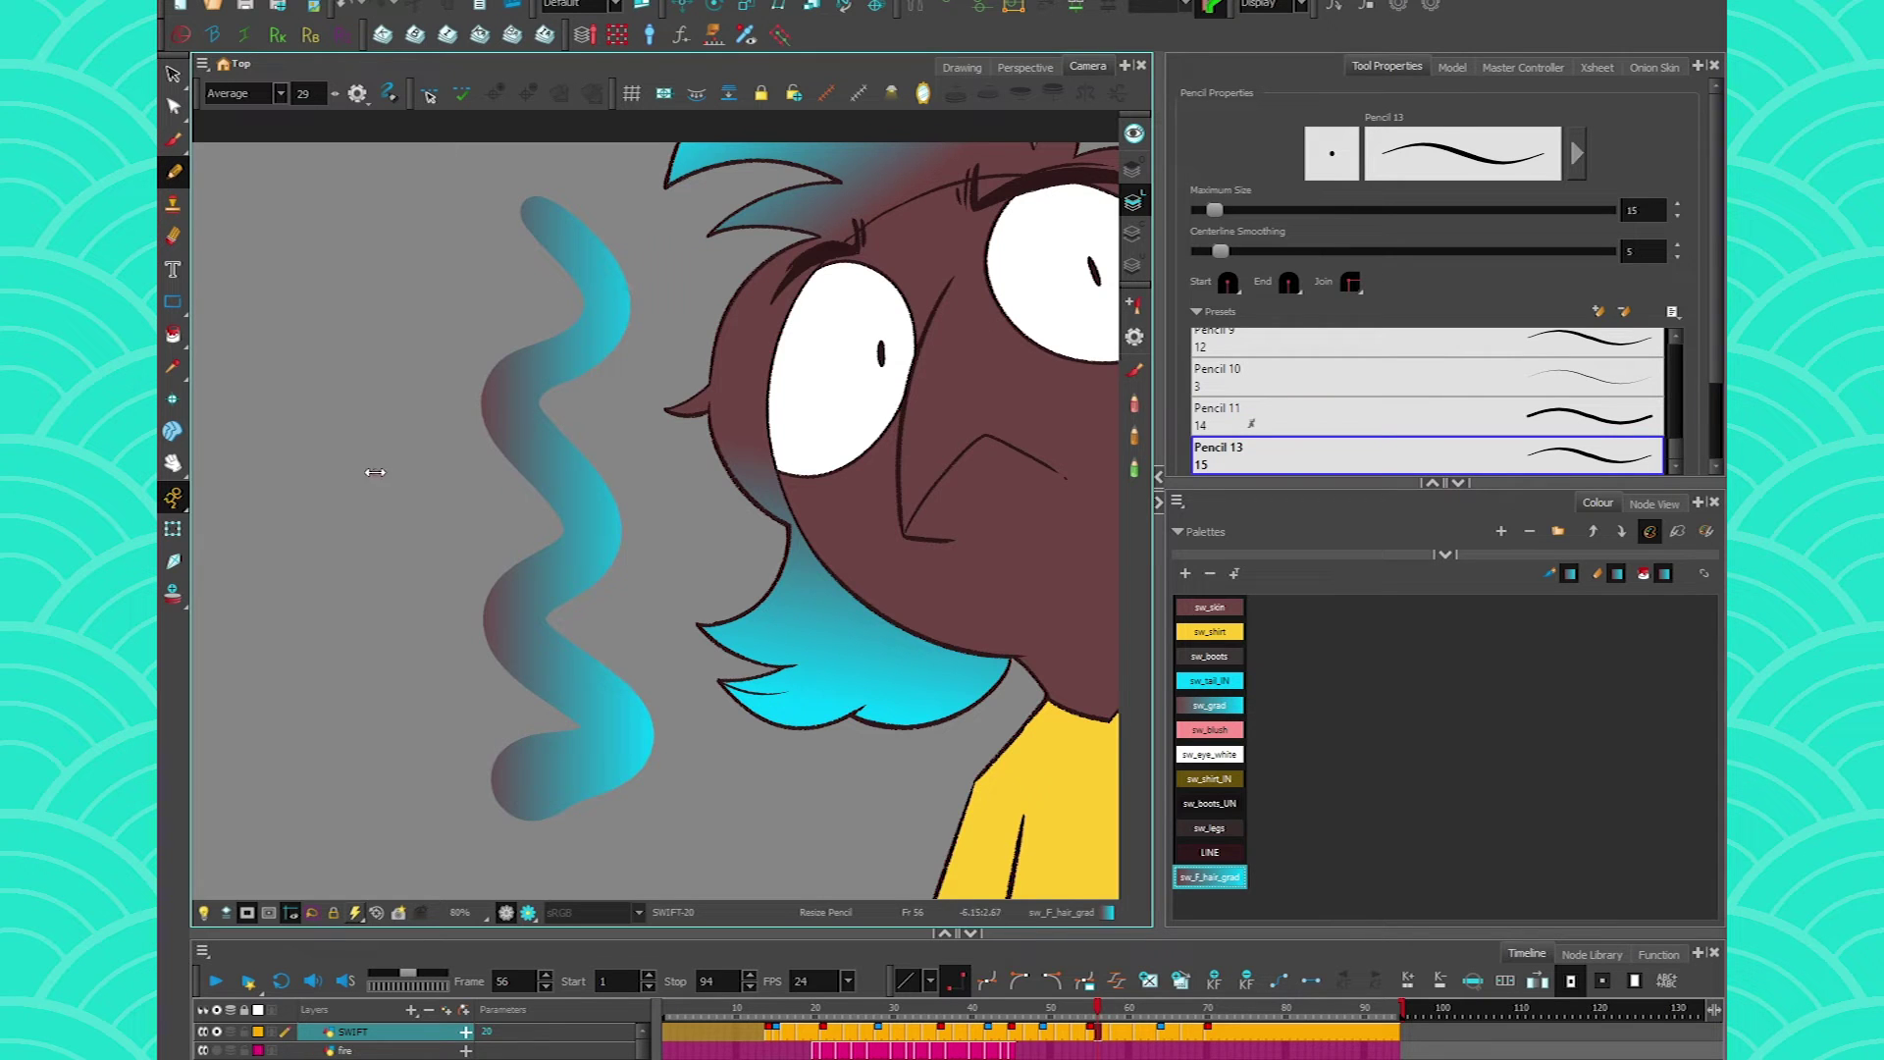
mouse_move(327, 191)
left_mouse_down()
mouse_move(307, 382)
mouse_move(407, 621)
mouse_move(335, 834)
left_mouse_up()
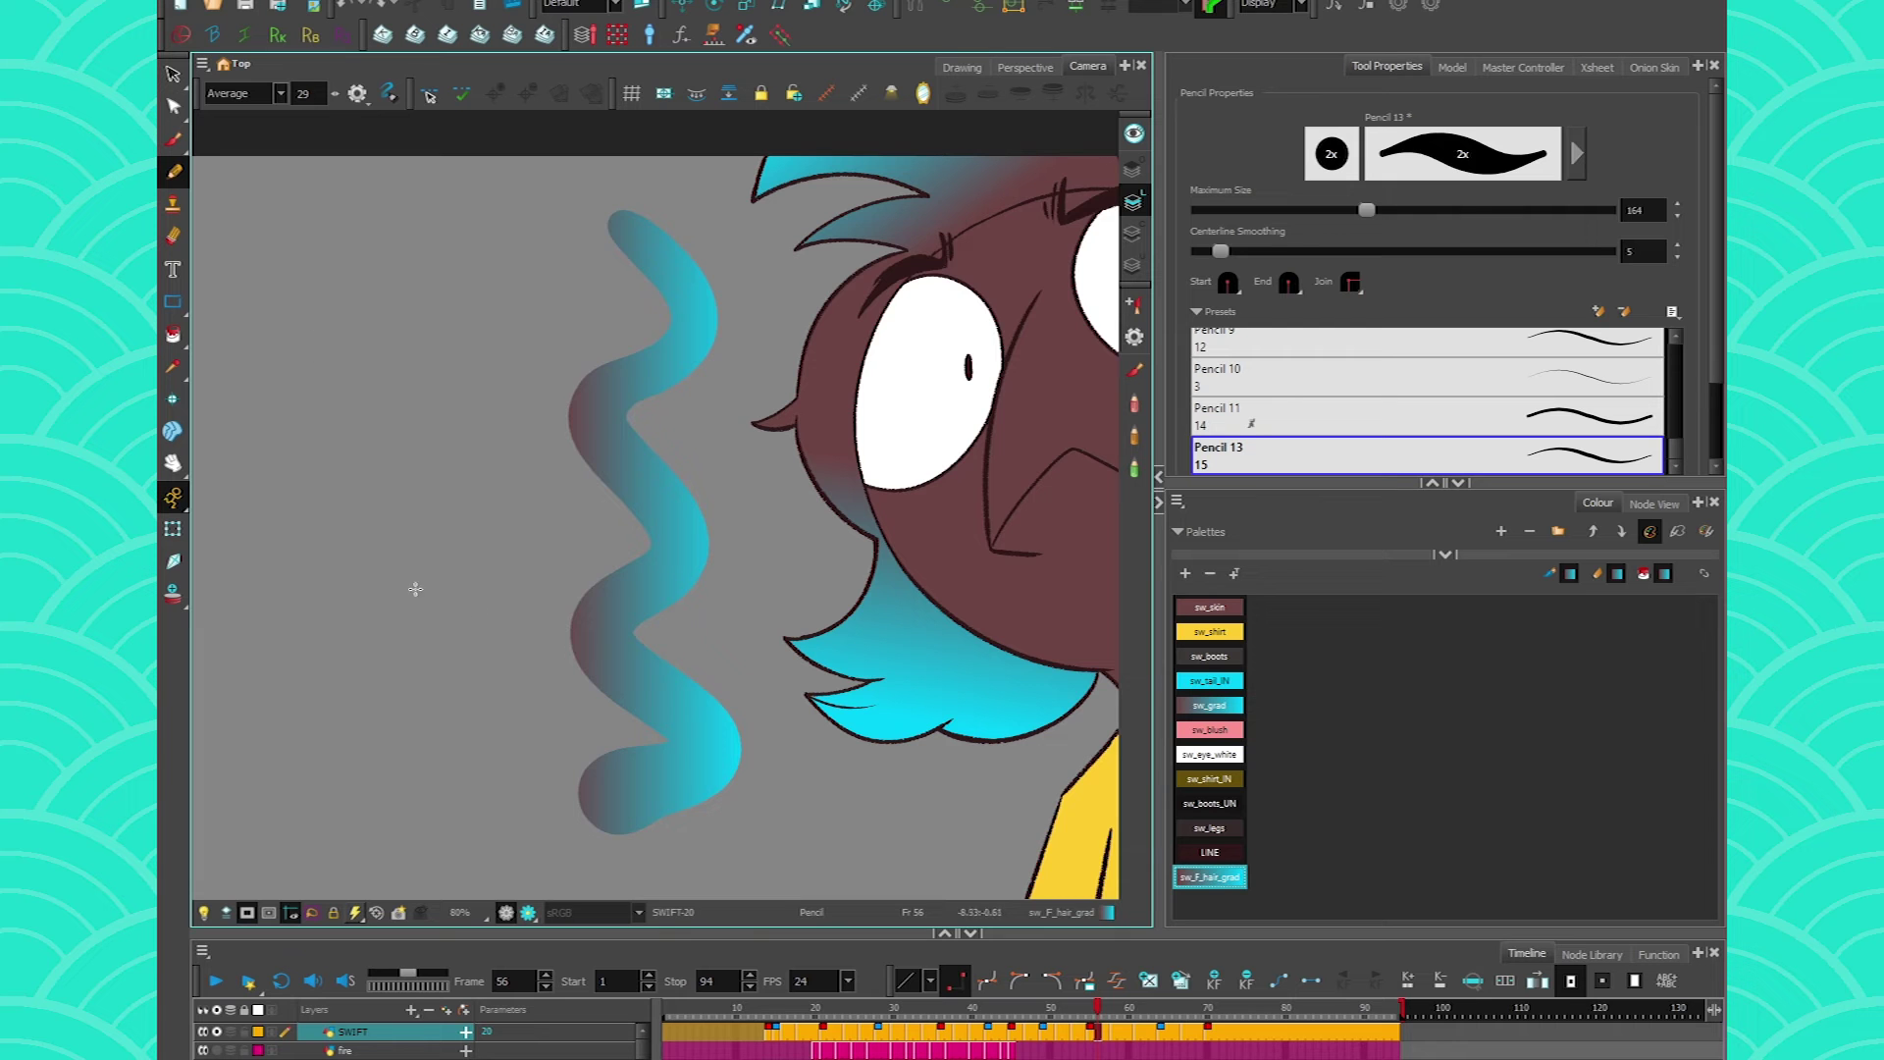
key("ctrl+z")
- Draw one ring with the Brush beside the face and a second ring next to it with the Pencil, both in sw_F_hair_grad
key("alt+b")
mouse_move(620, 324)
left_mouse_down()
mouse_move(566, 299)
mouse_move(524, 533)
mouse_move(722, 421)
mouse_move(606, 300)
mouse_move(549, 304)
left_mouse_up()
left_click(175, 173)
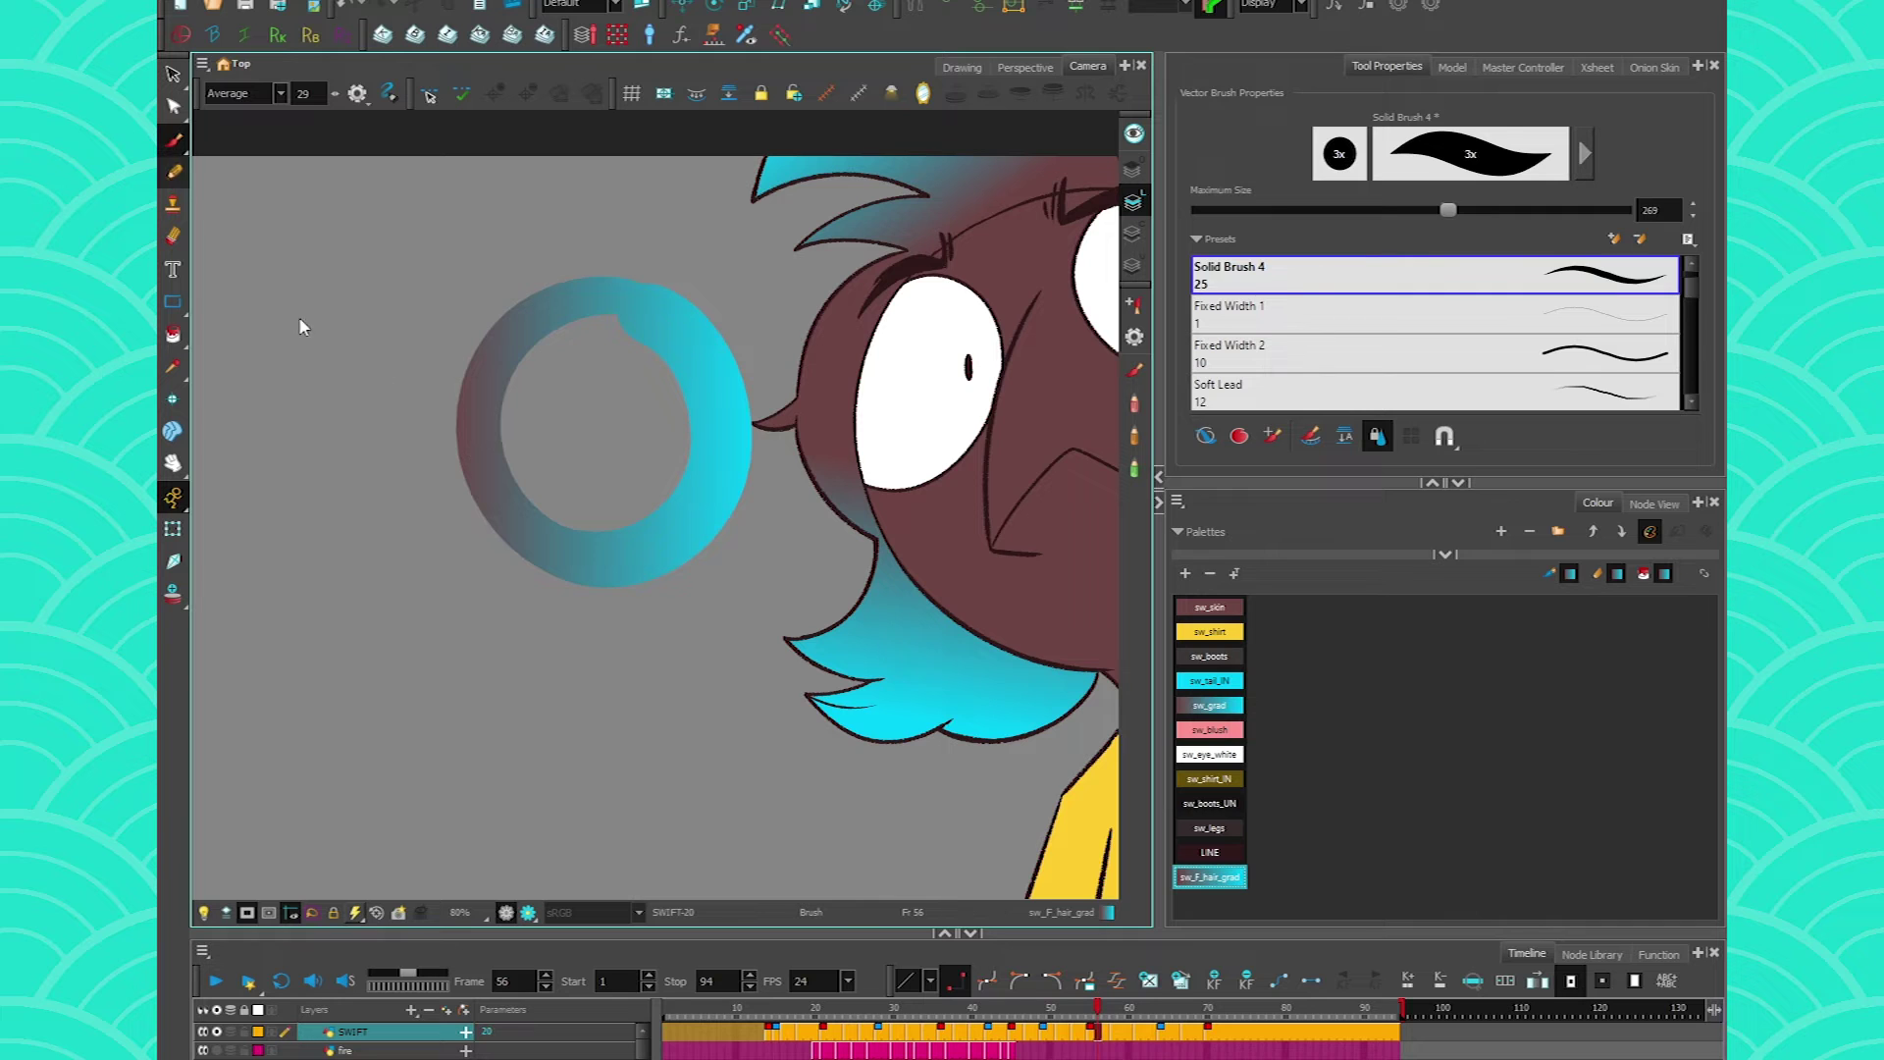
mouse_move(358, 313)
left_mouse_down()
mouse_move(246, 306)
mouse_move(219, 483)
mouse_move(399, 445)
mouse_move(345, 312)
left_mouse_up()
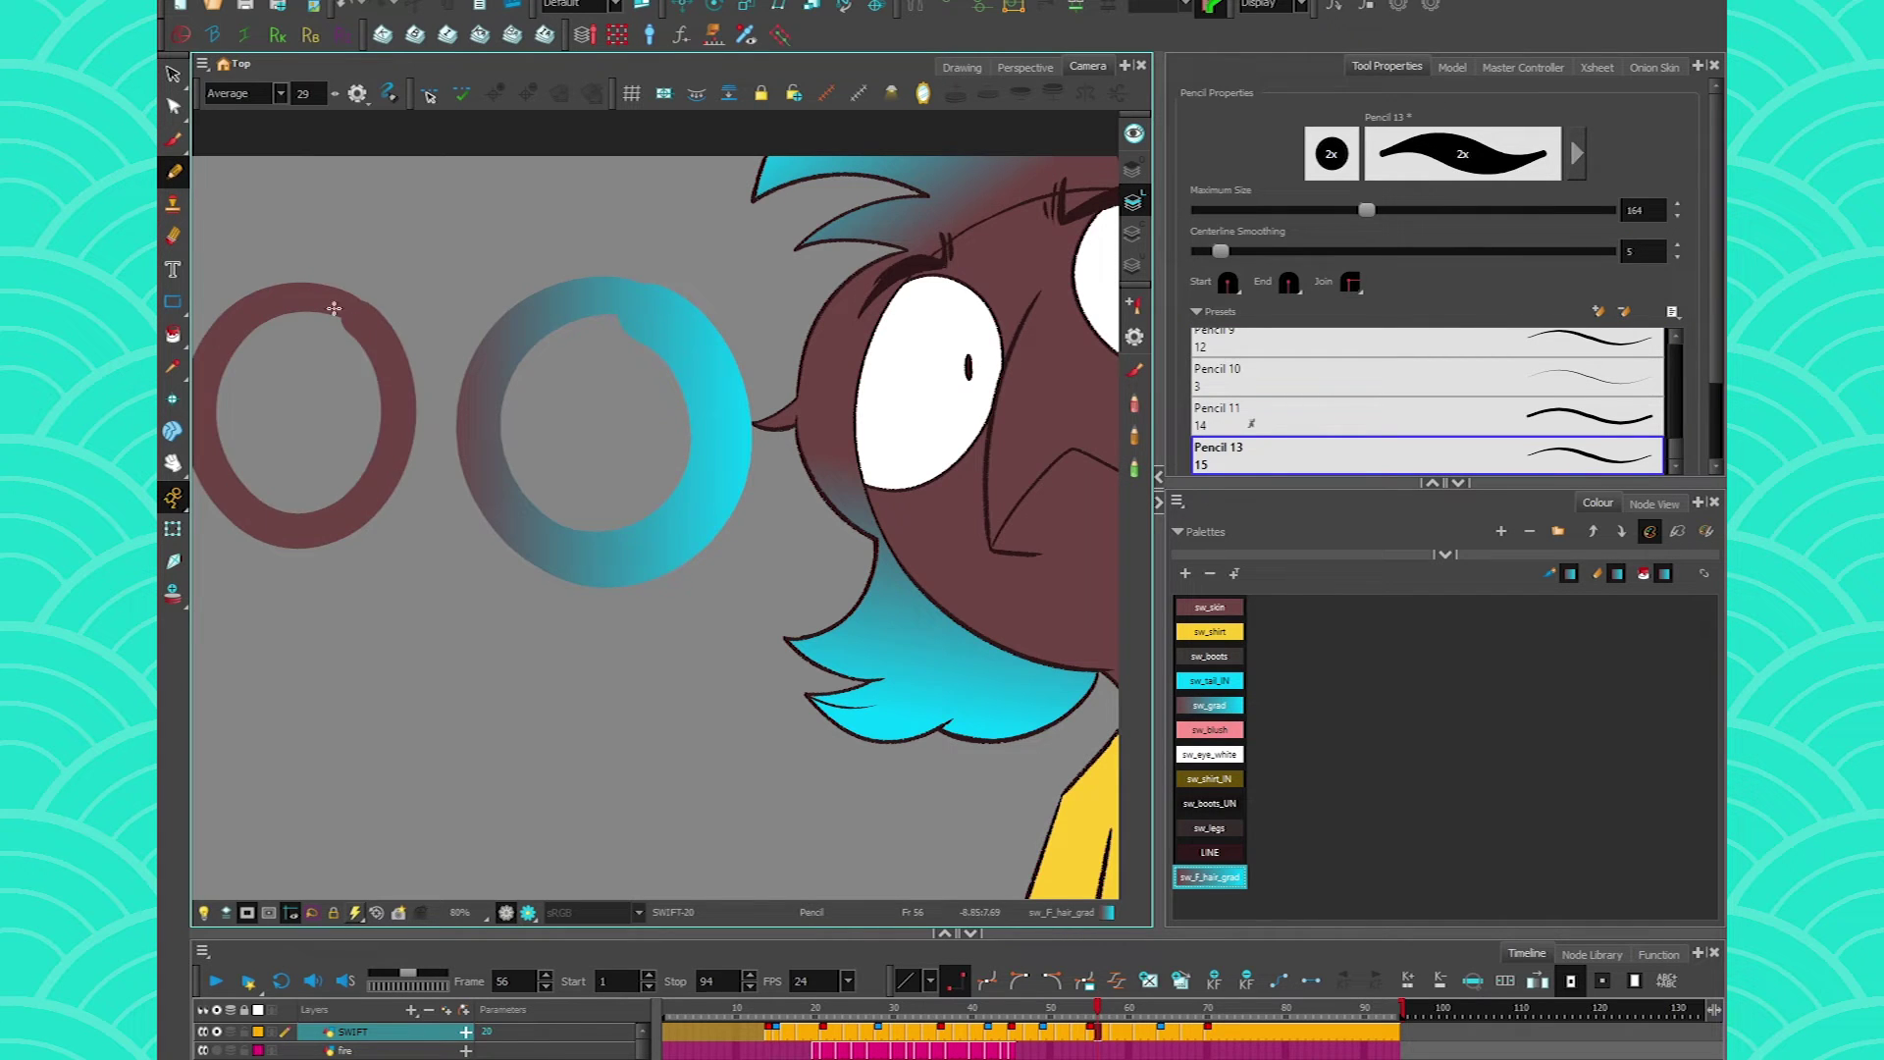
left_click_drag(306, 502, 356, 512)
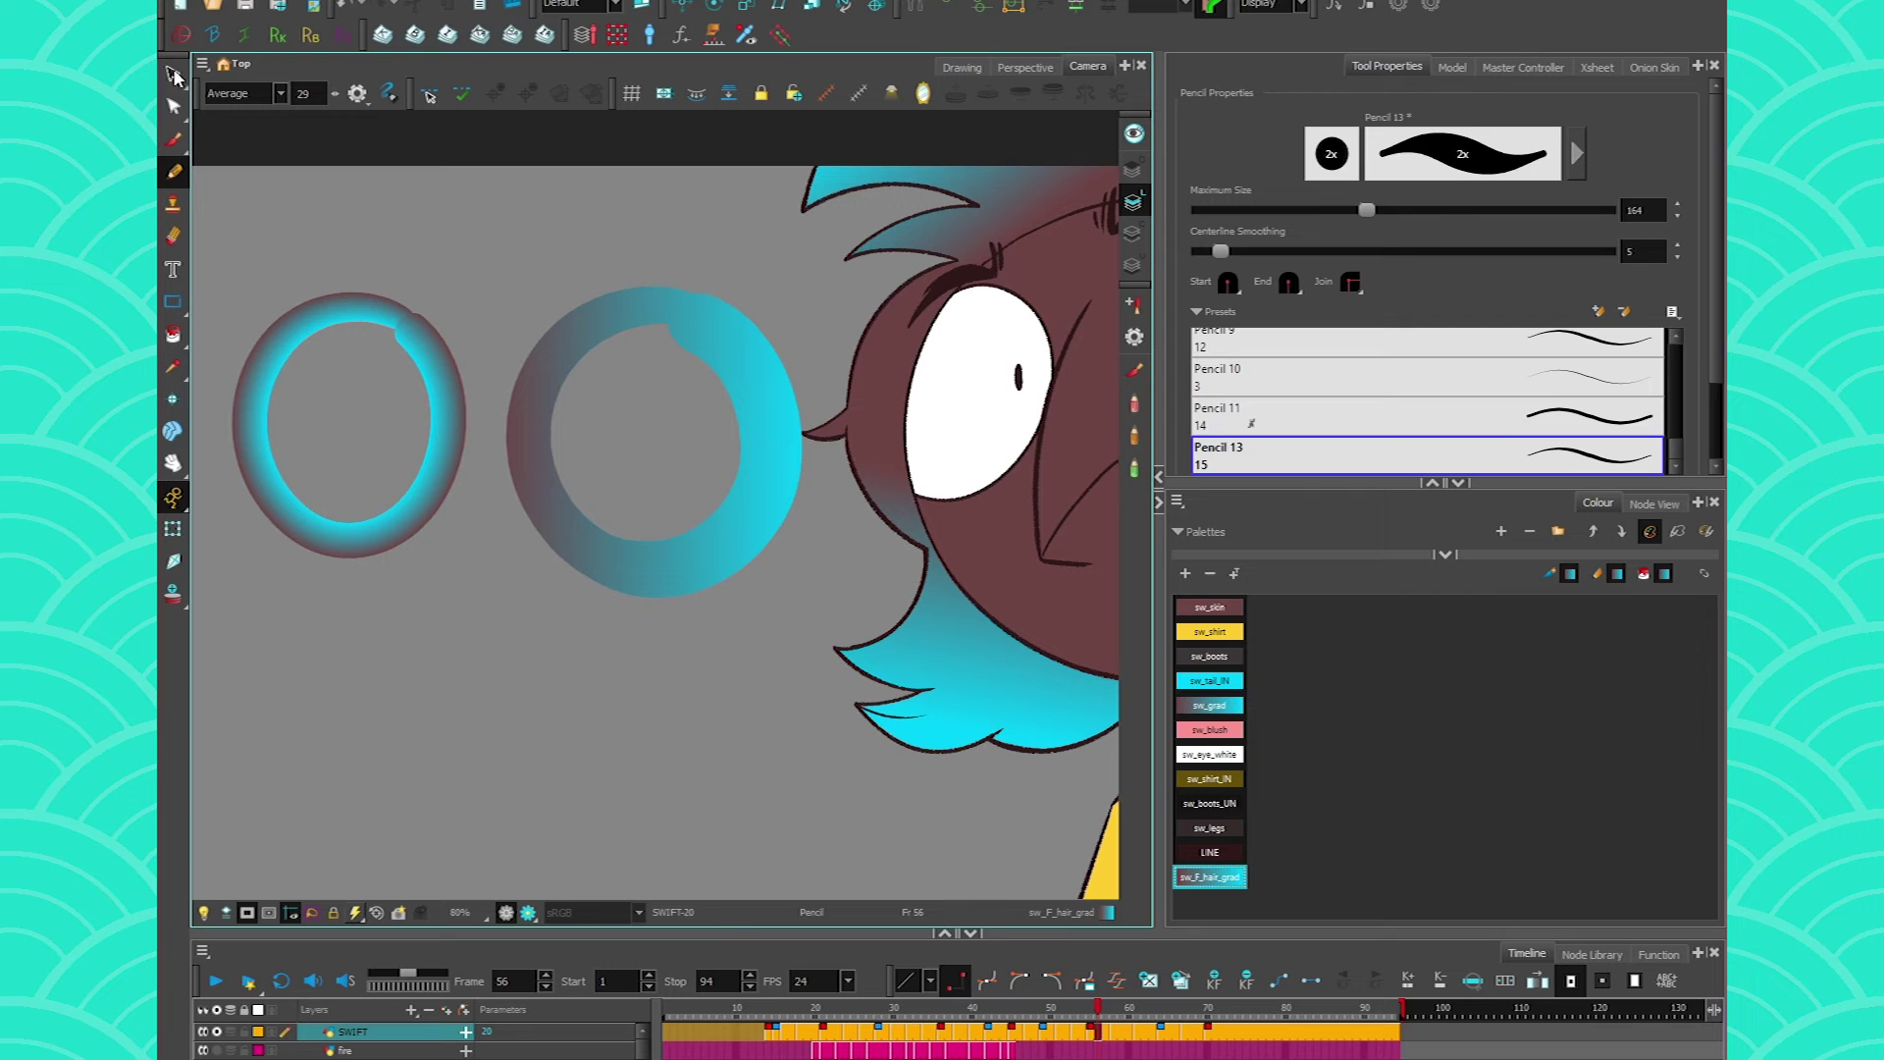
- Select the pencil ring farther from the face and convert its pencil lines to brush strokes
key("alt+s")
left_click(688, 150)
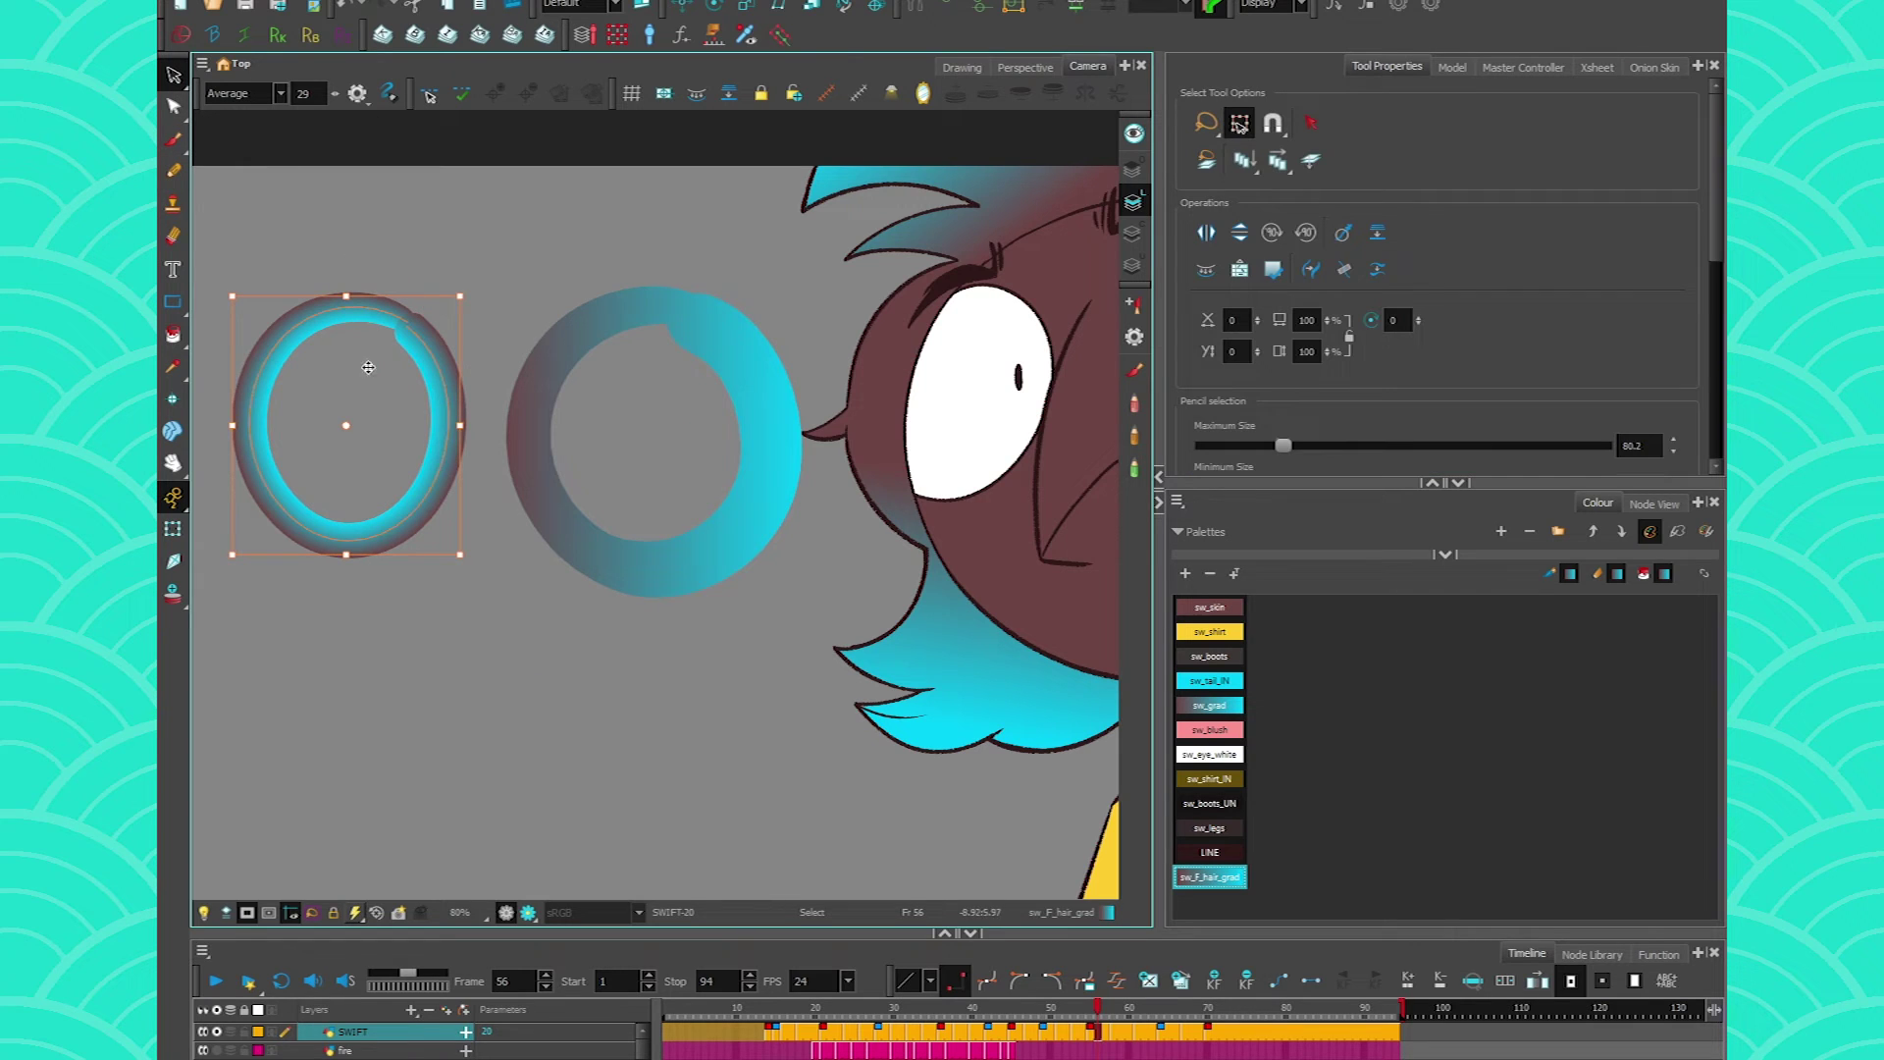
left_click(546, 201)
mouse_move(769, 404)
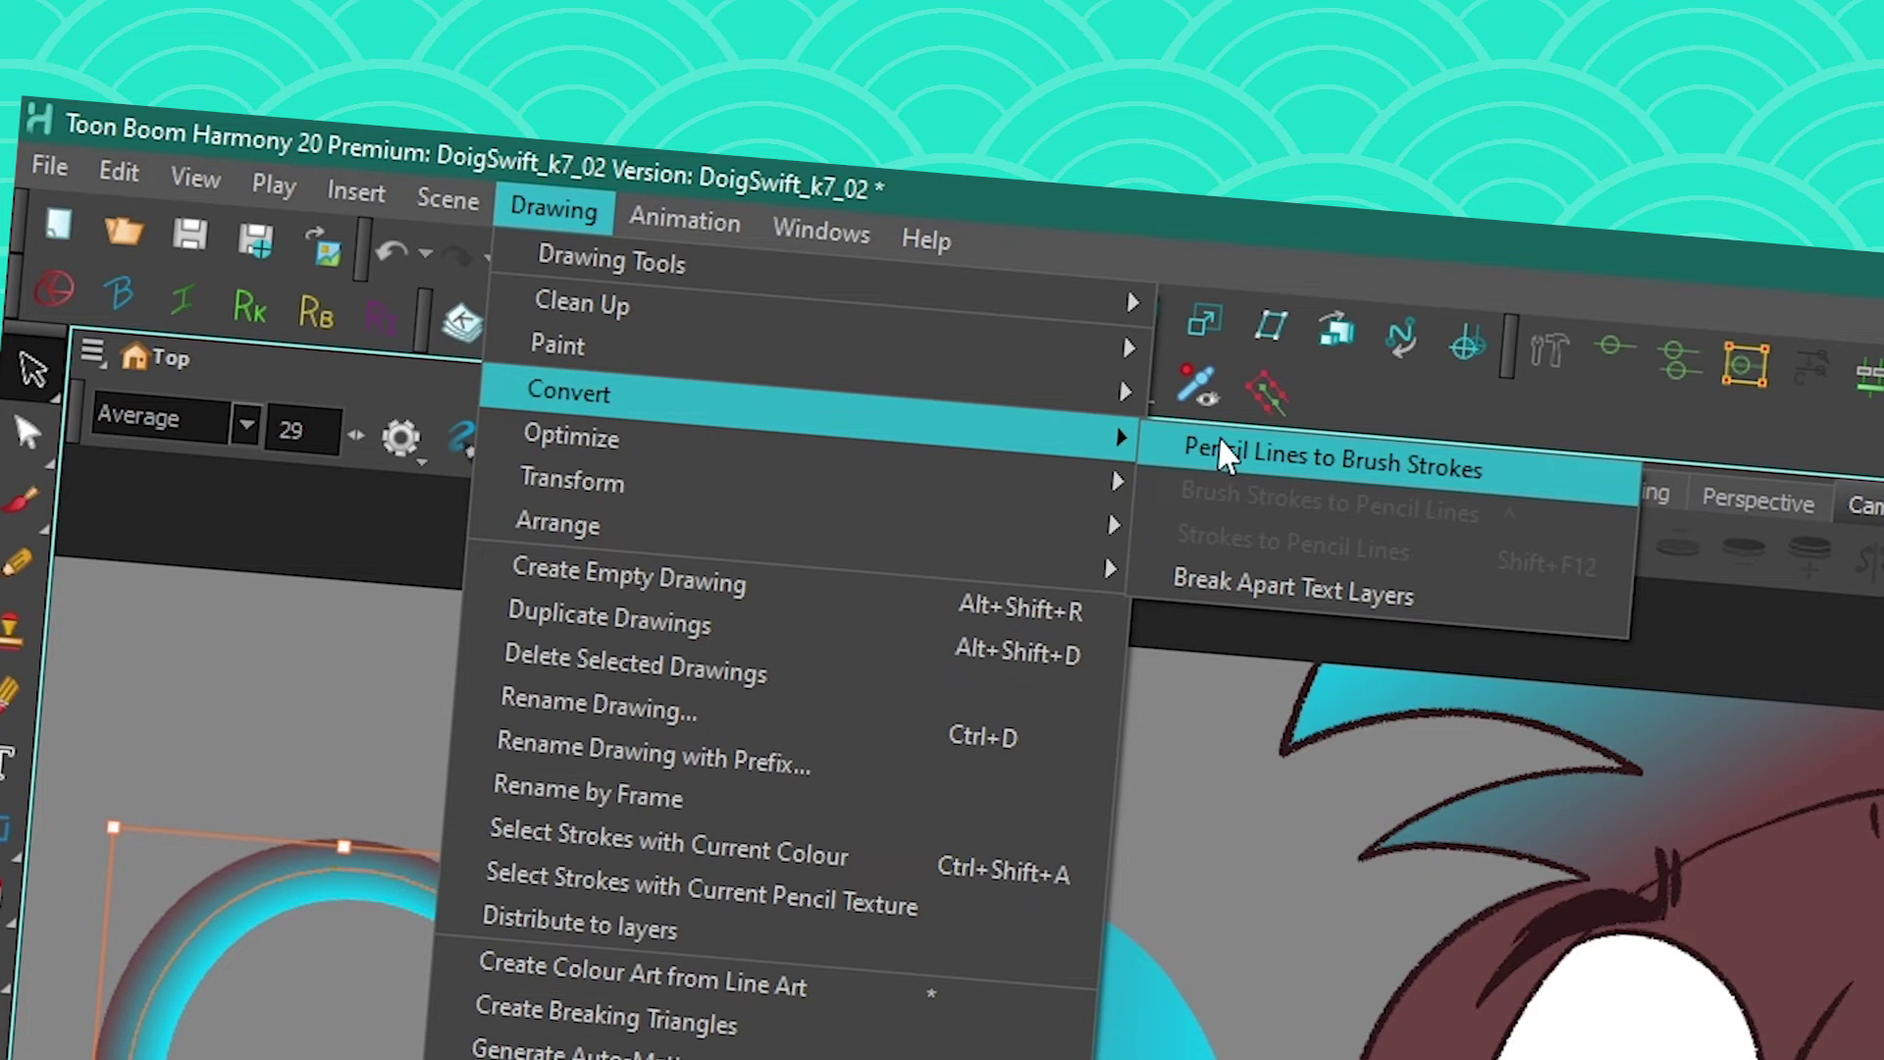
left_click(1220, 452)
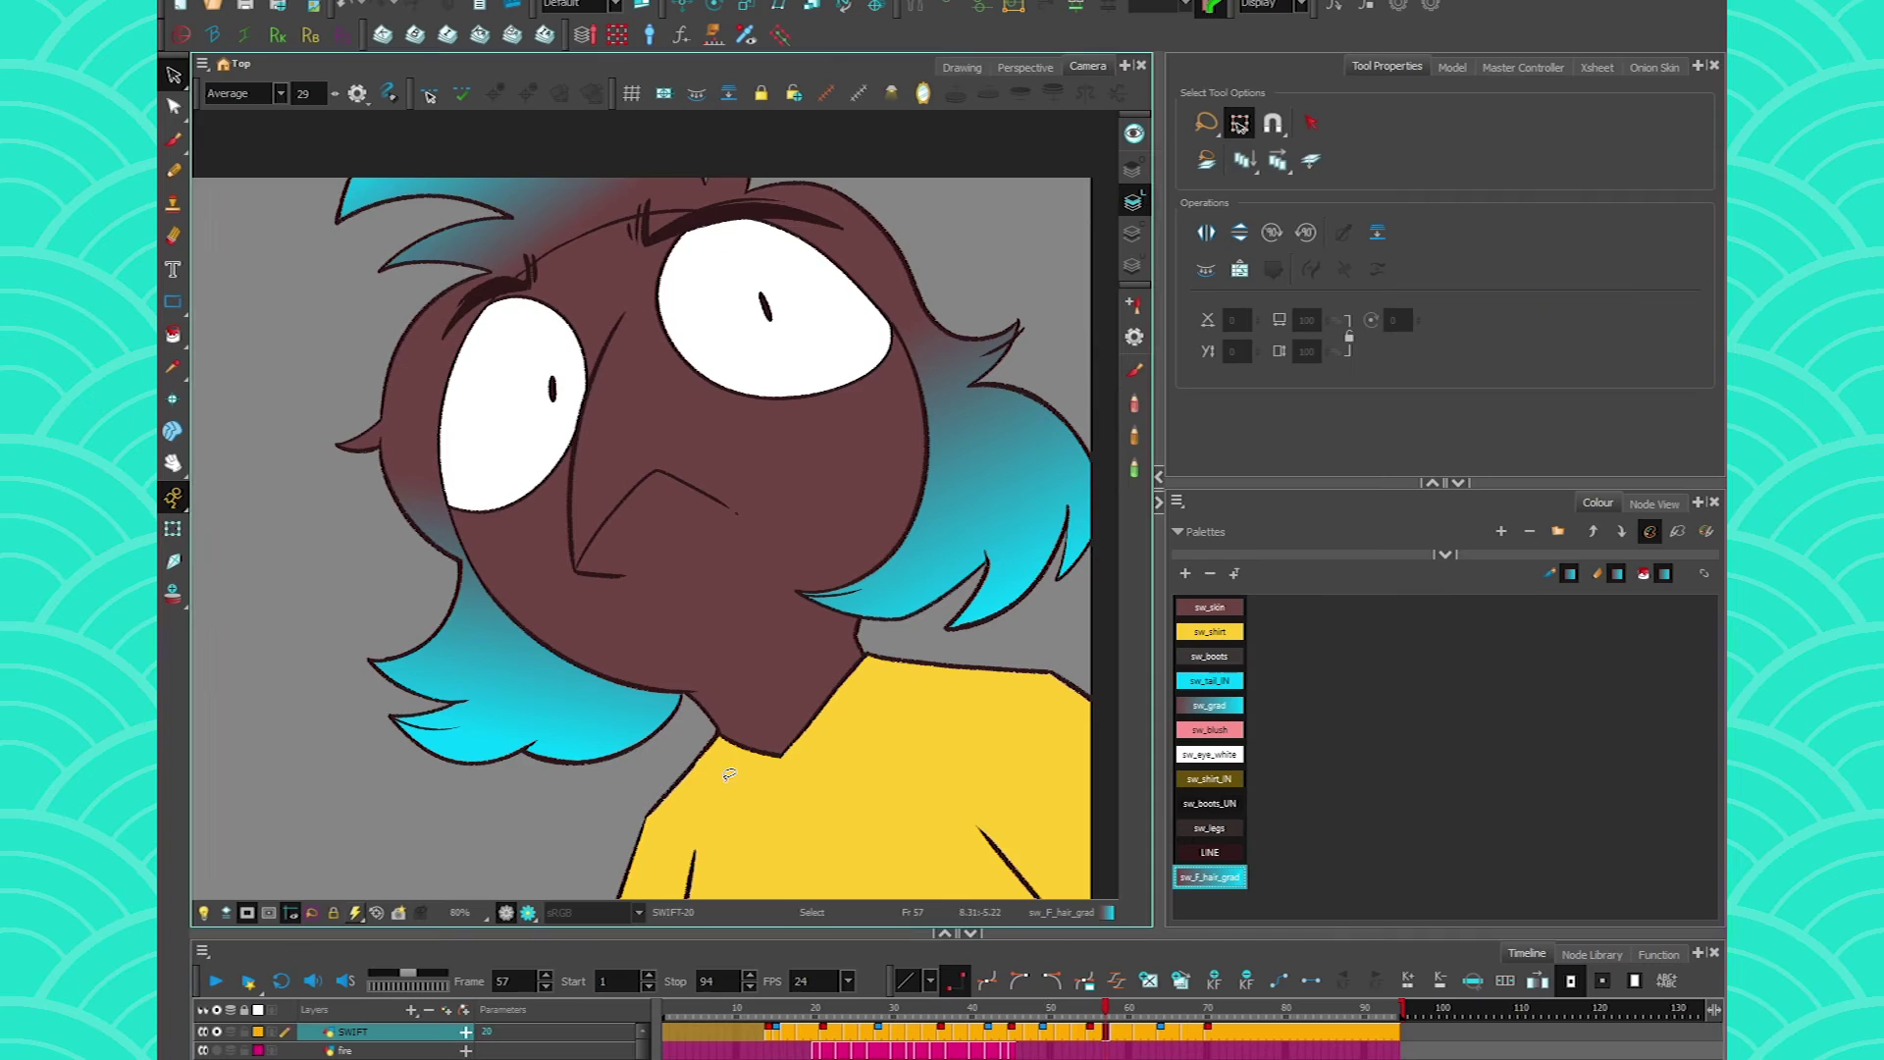
- On frame 58, fill the hair sections on both sides of the face with sw_F_hair_grad using Paint
key("period")
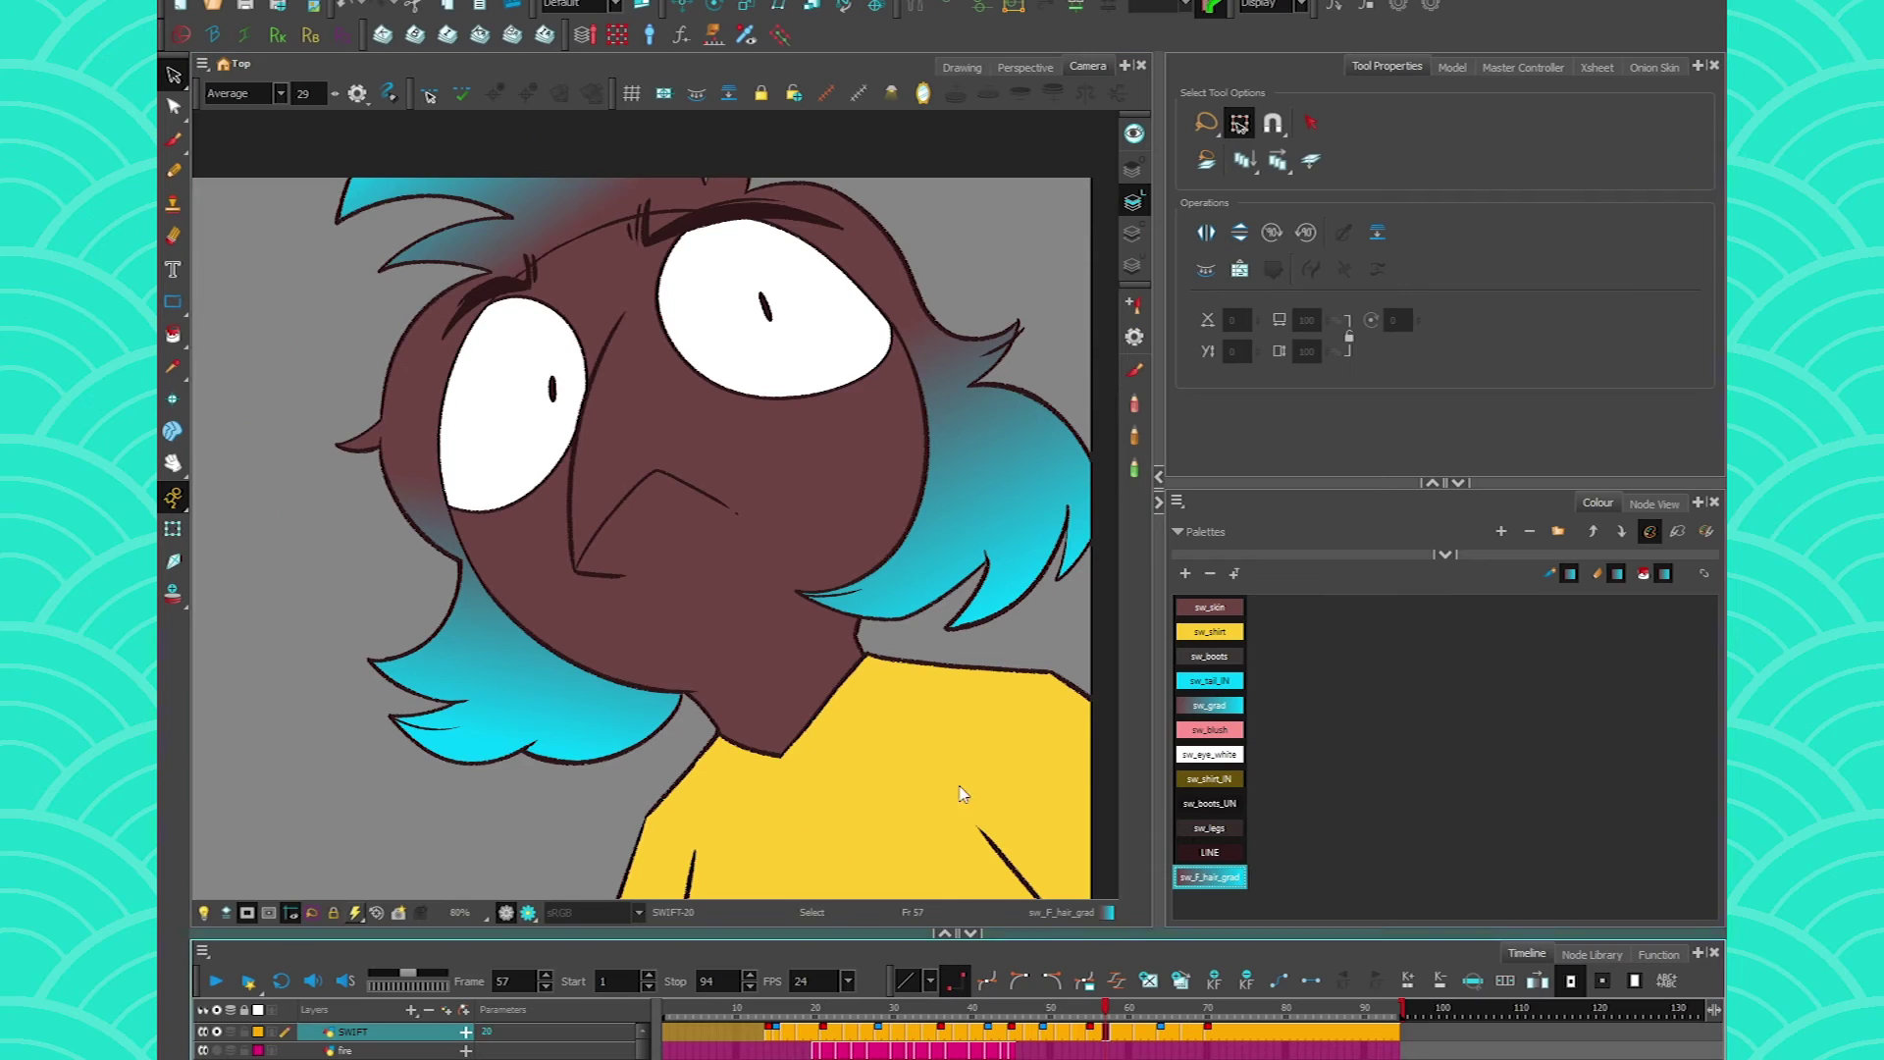
key("period")
key("alt+i")
left_click(1203, 878)
left_click(997, 515)
left_click(481, 650)
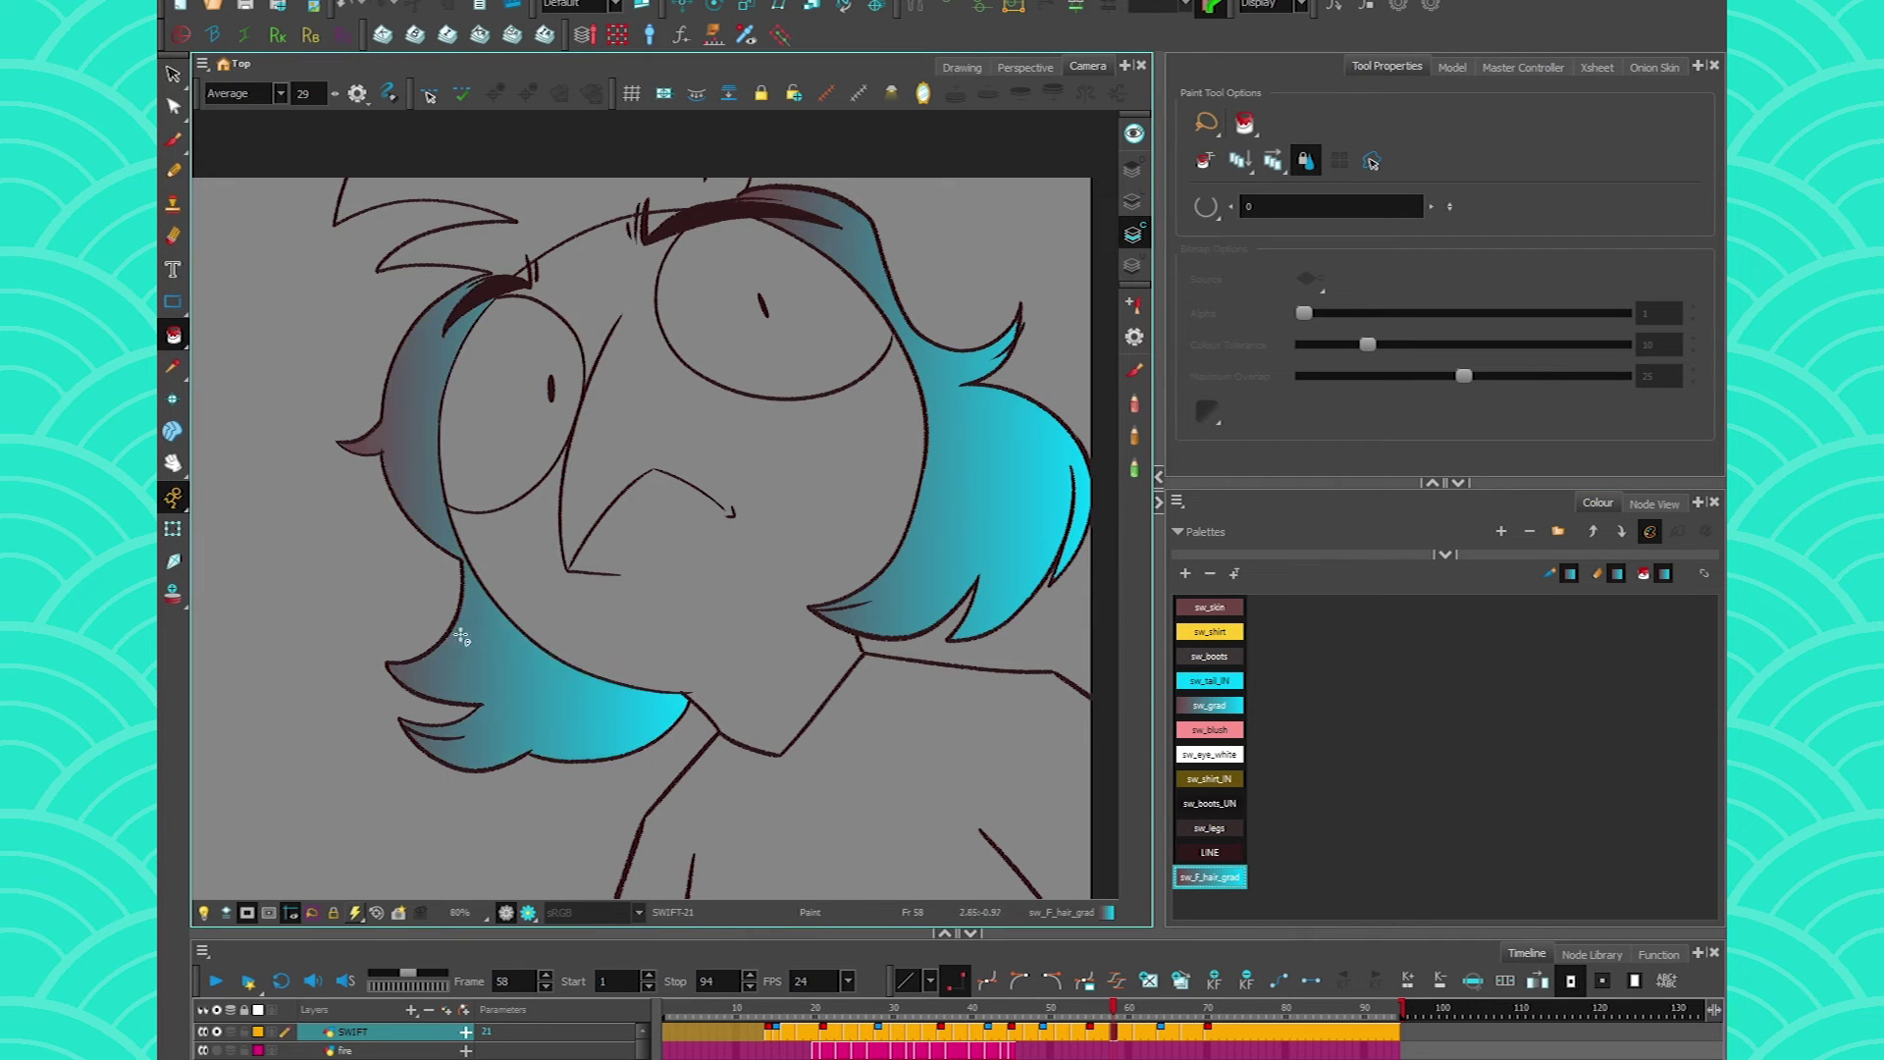
- Advance to frame 61 and fill the hair around the face with sw_F_hair_grad
key("period")
key("period")
key("period")
left_click(956, 491)
left_click(414, 503)
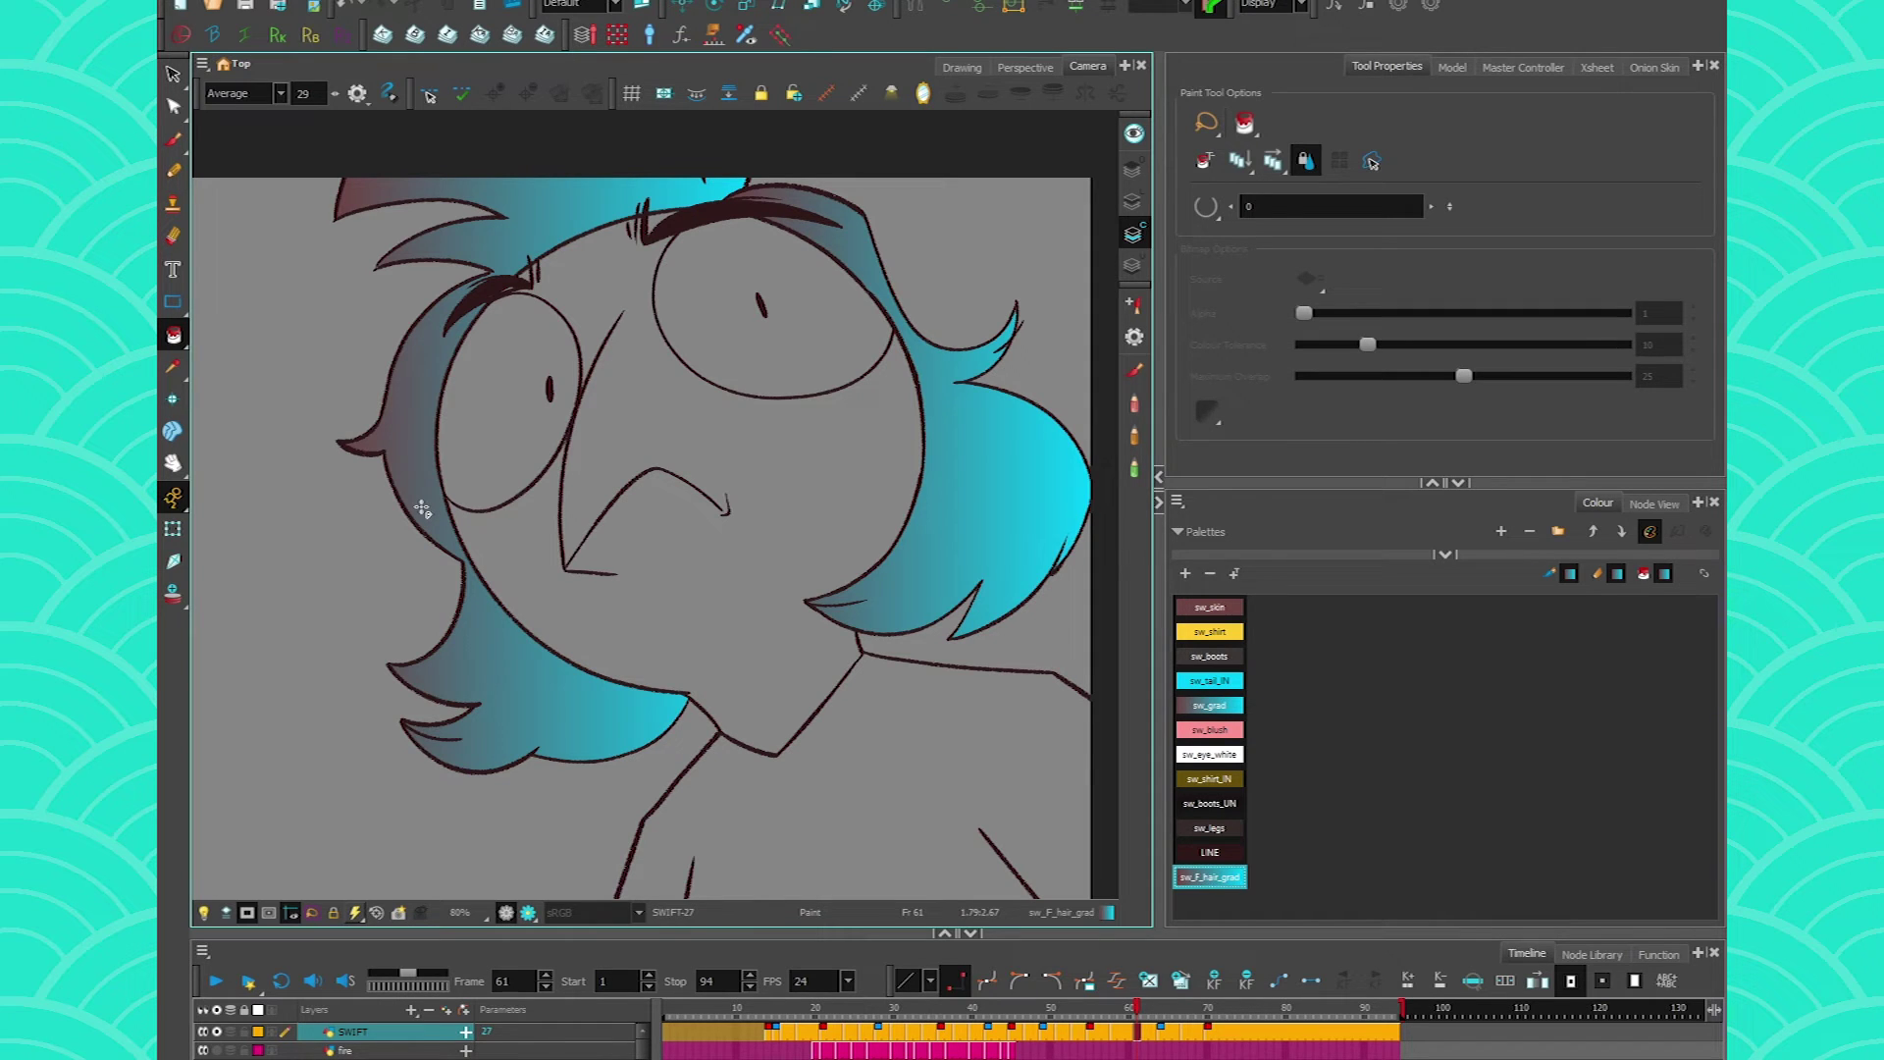
- With Edit Gradient/Texture, rotate the right hair section's gradient on frame 61 to run downward from skin to cyan at the tips
left_click(175, 108)
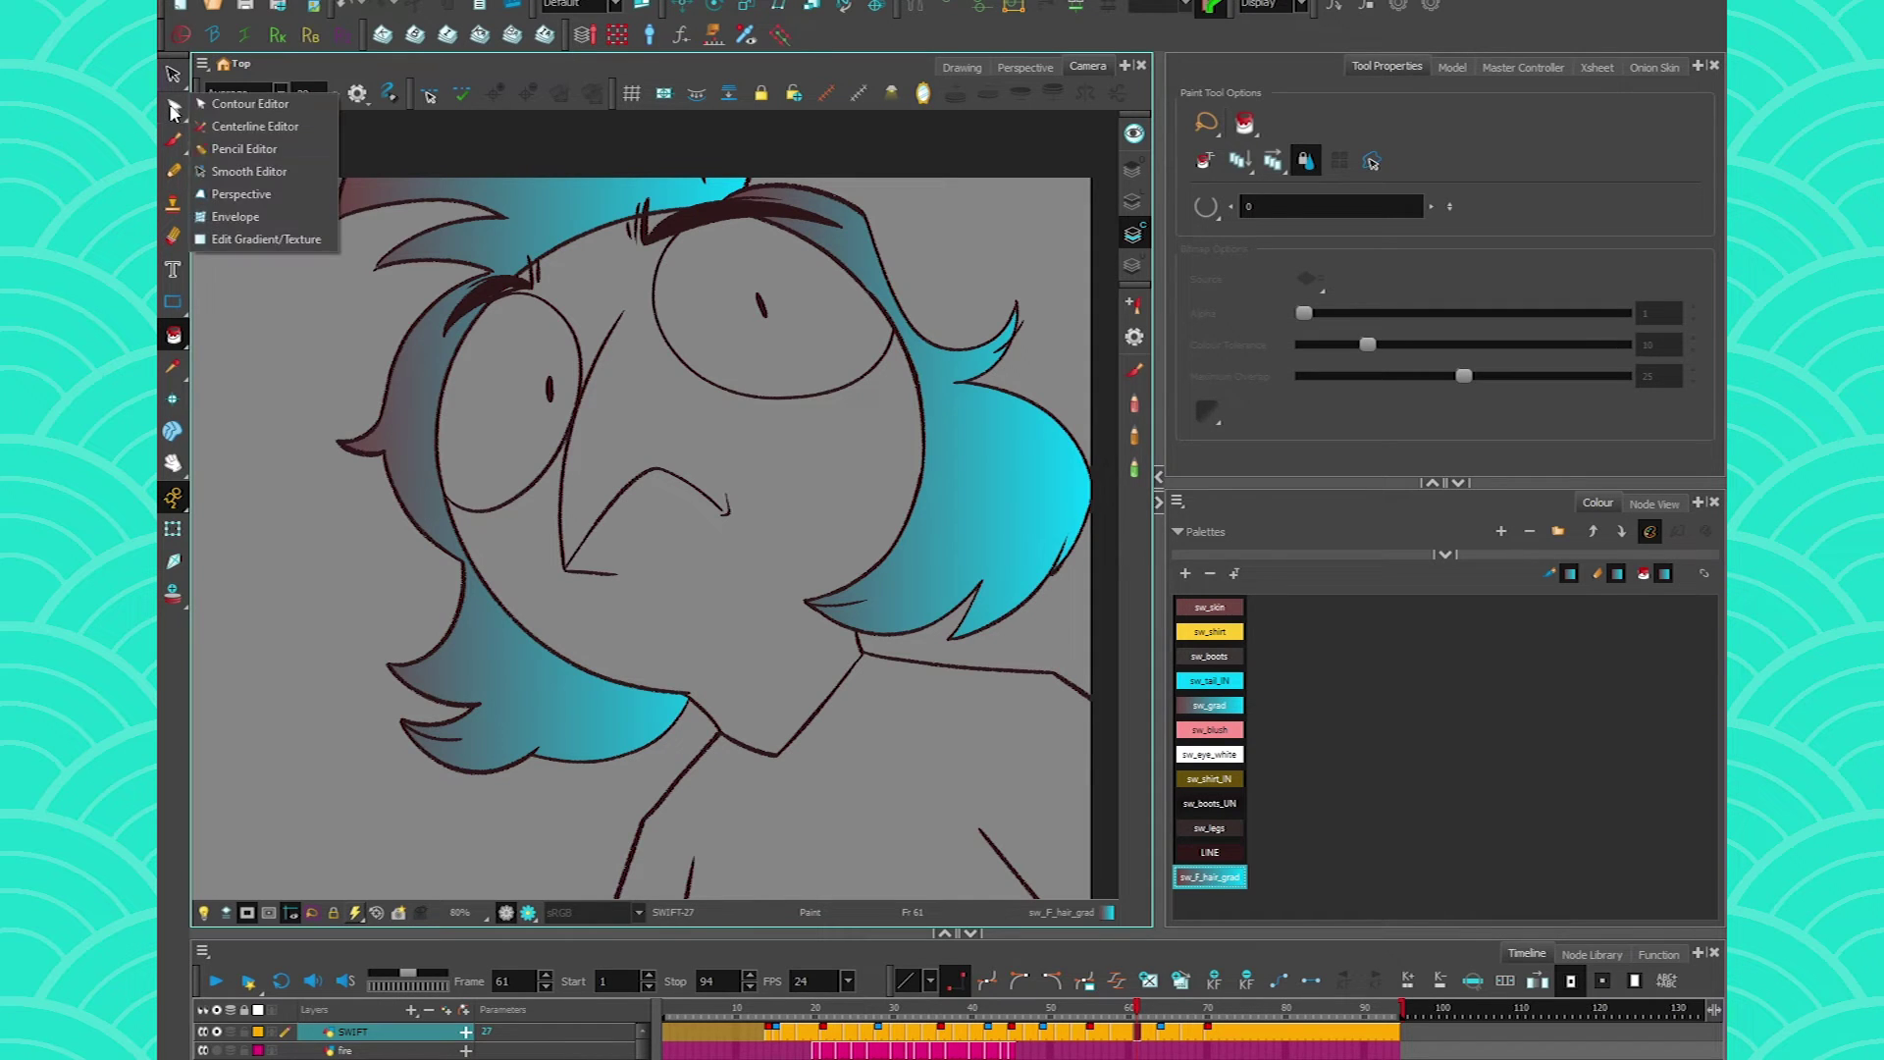
left_click(222, 239)
left_click(989, 528)
left_click_drag(984, 251, 882, 592)
left_click_drag(937, 235, 925, 425)
left_click_drag(904, 647, 925, 431)
left_click_drag(903, 587, 904, 583)
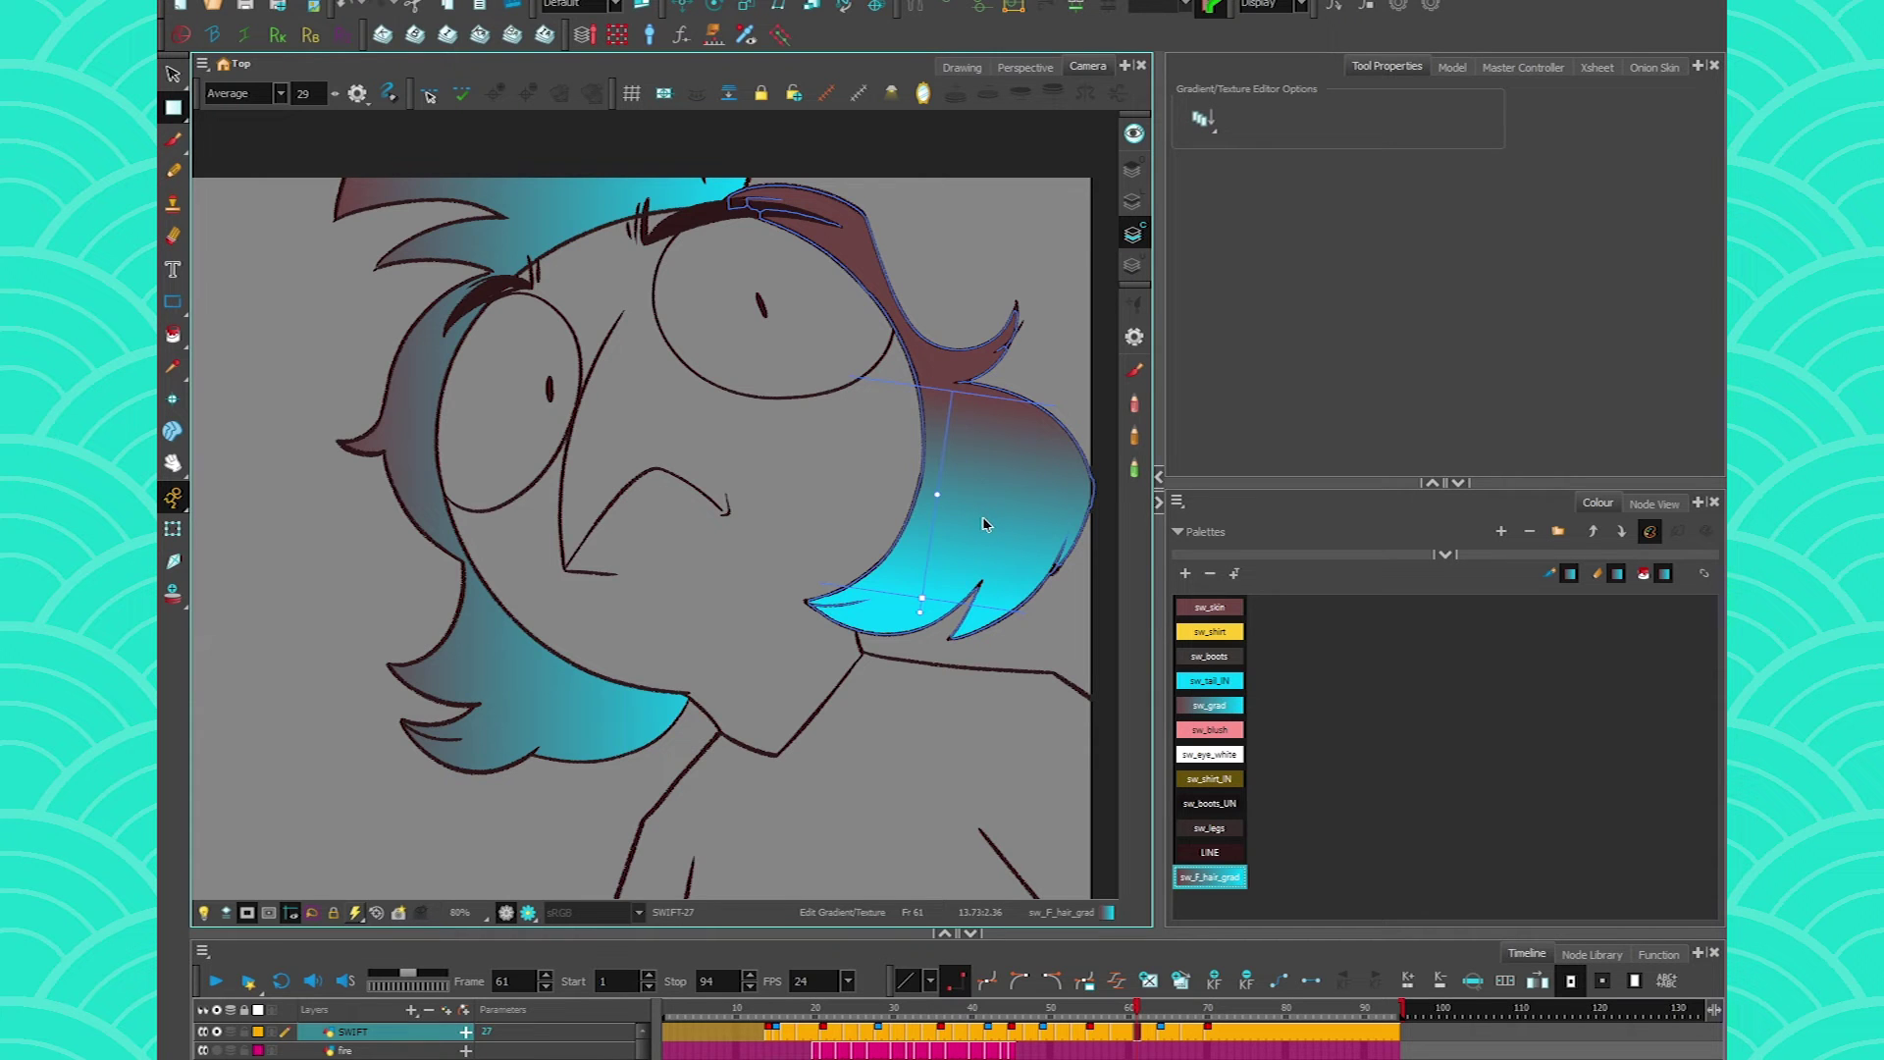
- Apply the same gradient position to the other hair sections on frame 61 and to the right hair section on frame 55
left_click(532, 702)
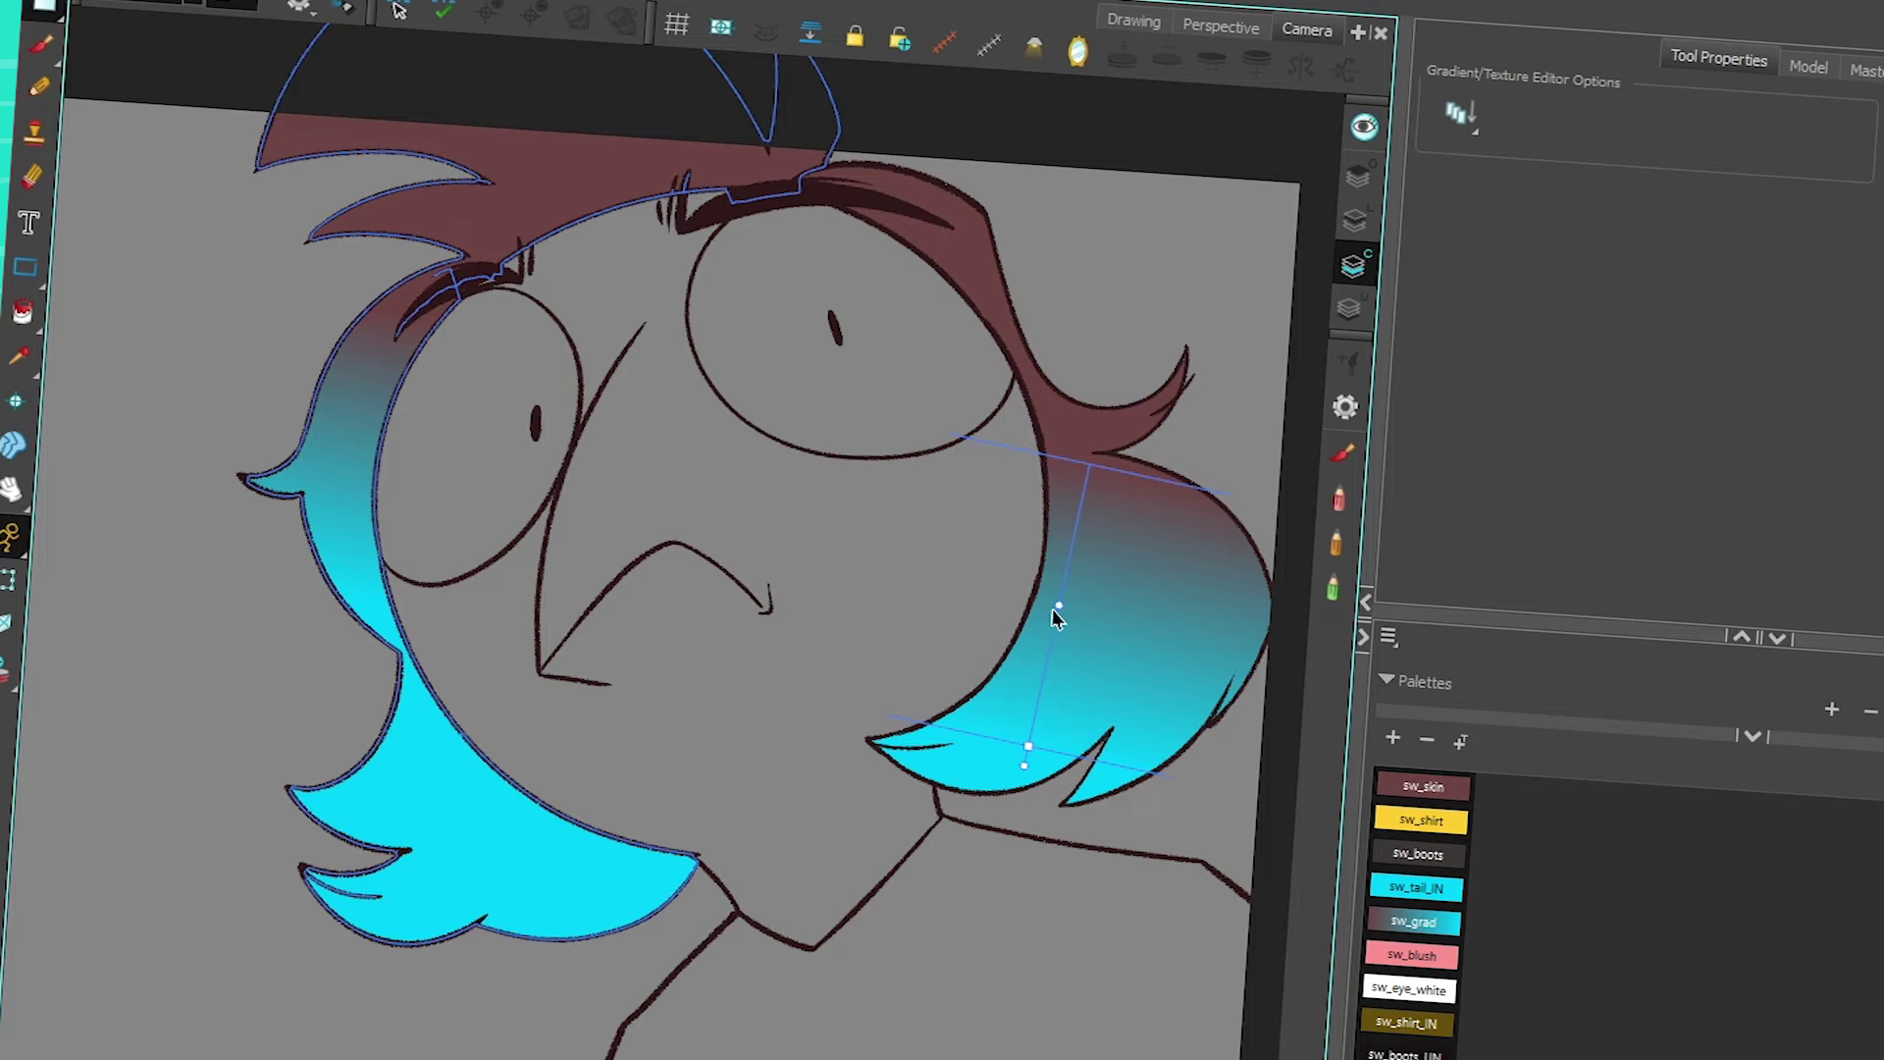
left_click(1128, 677)
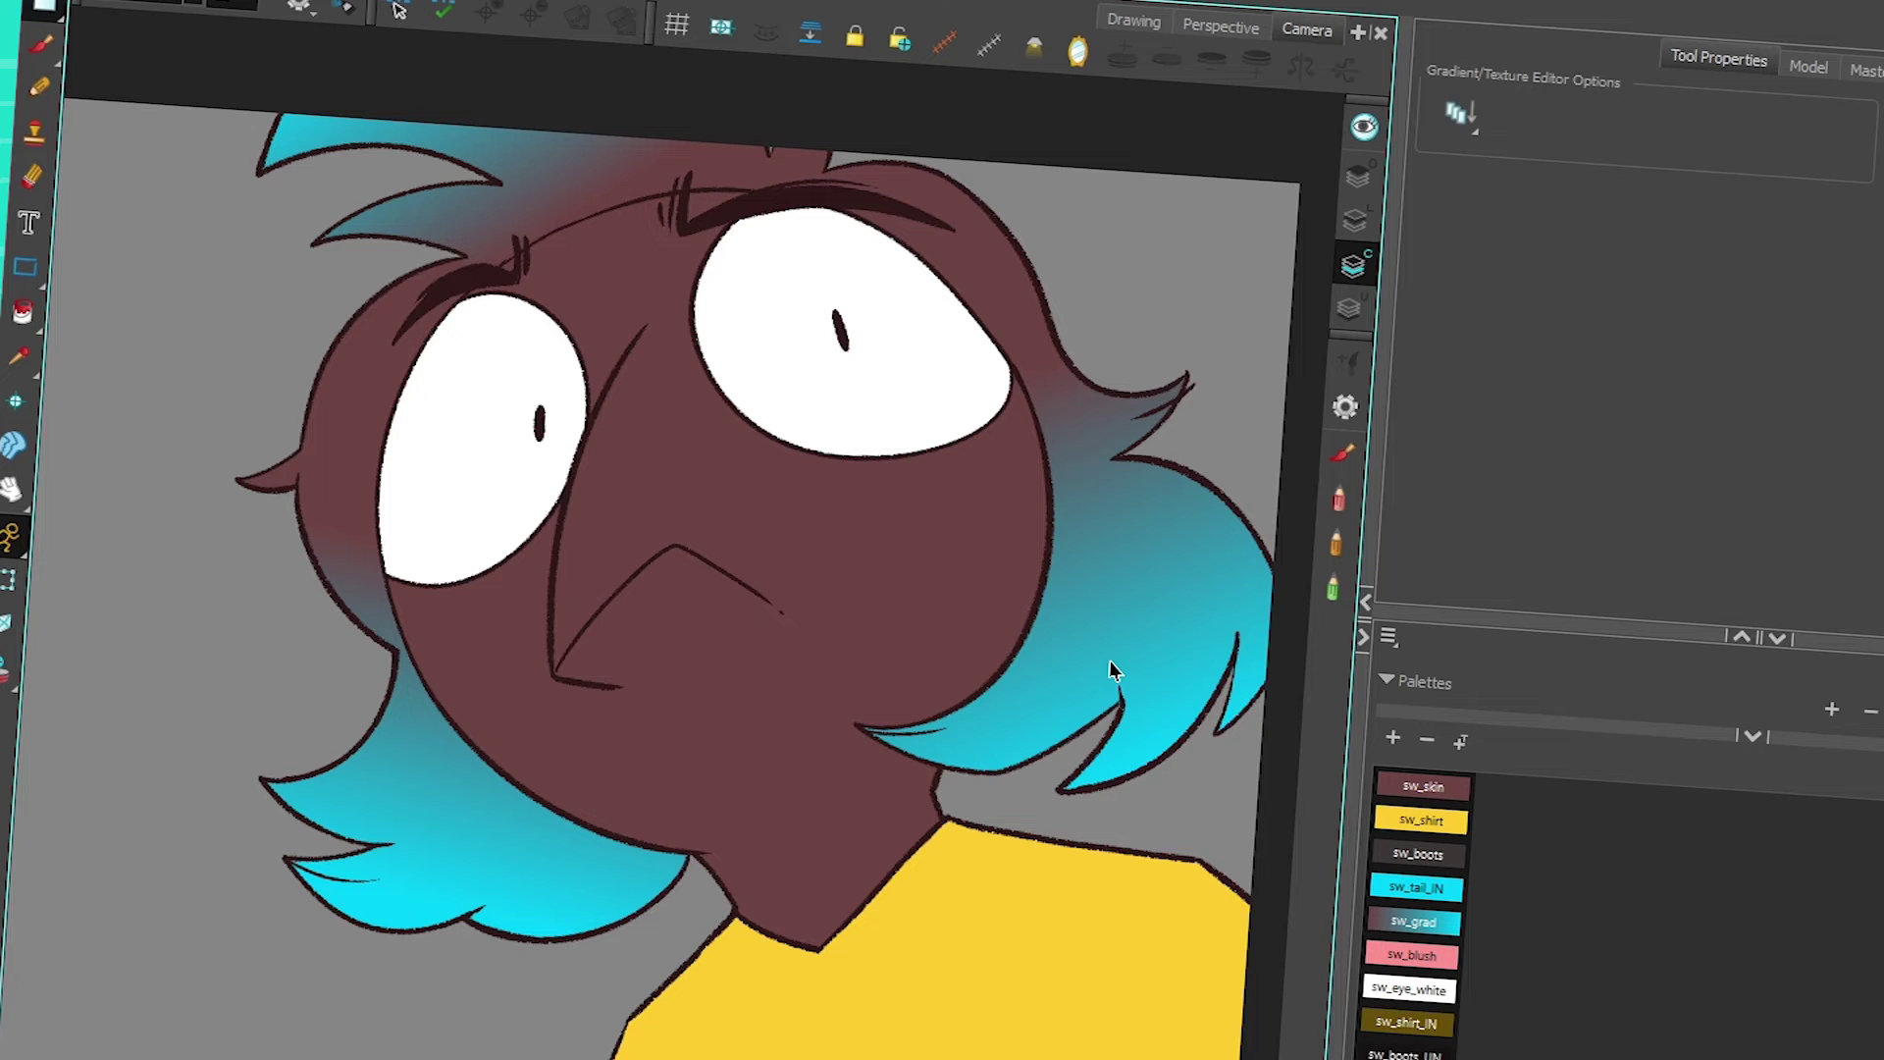
left_click_drag(1113, 670, 1105, 594)
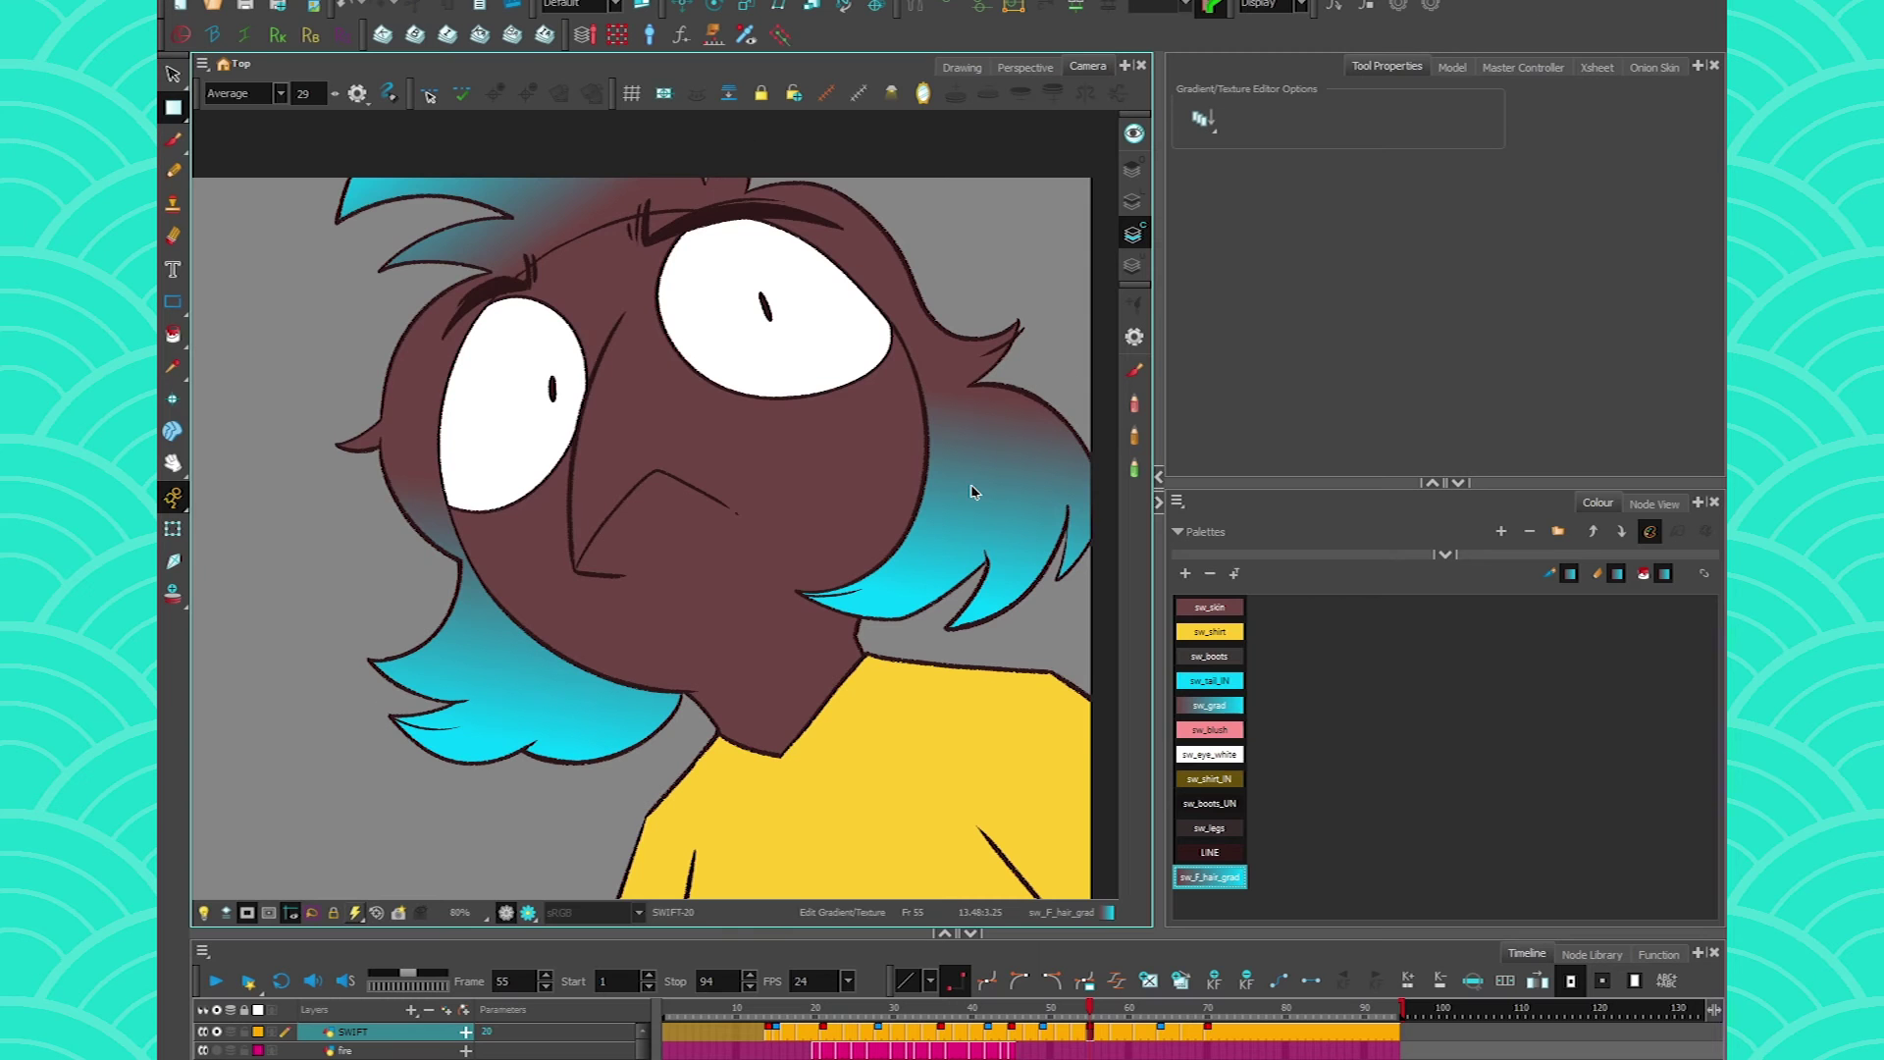
- Select the right hair fill on frame 55 and store its colour gradient position
left_click(534, 208)
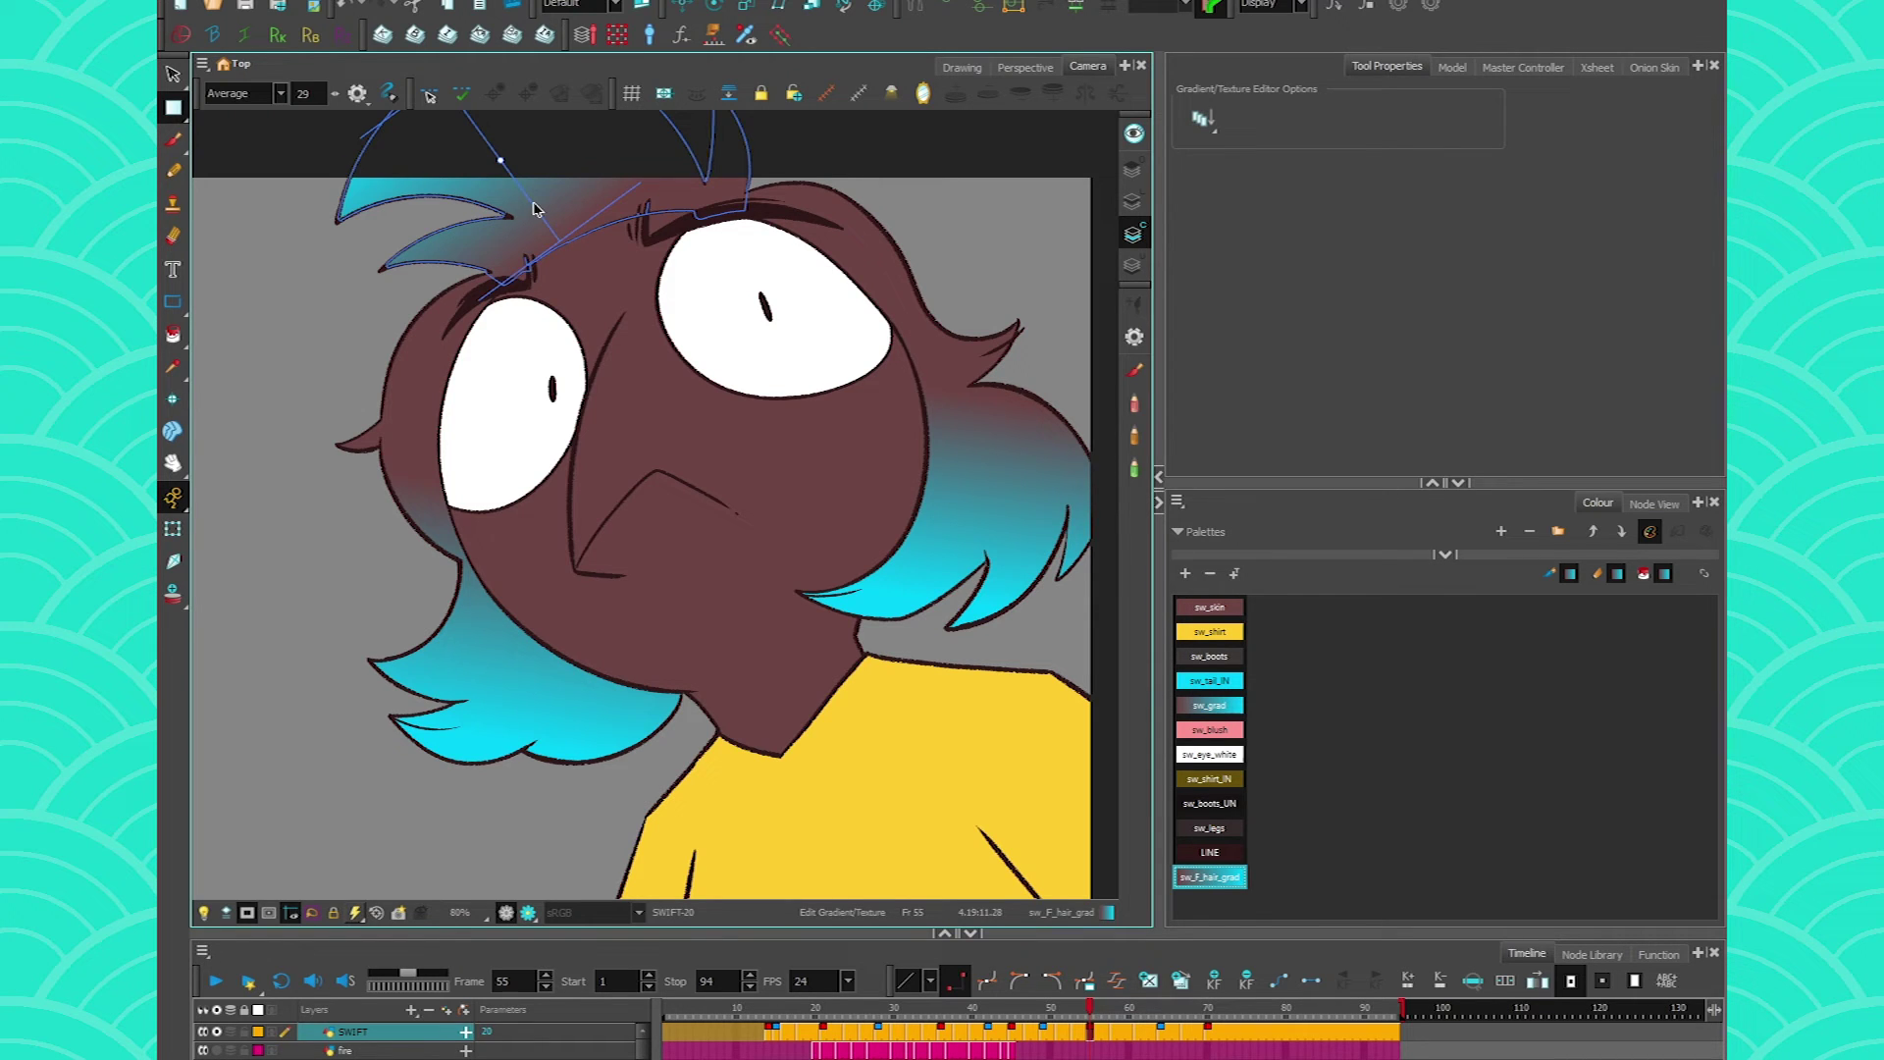
left_click(173, 107)
left_click(1034, 487)
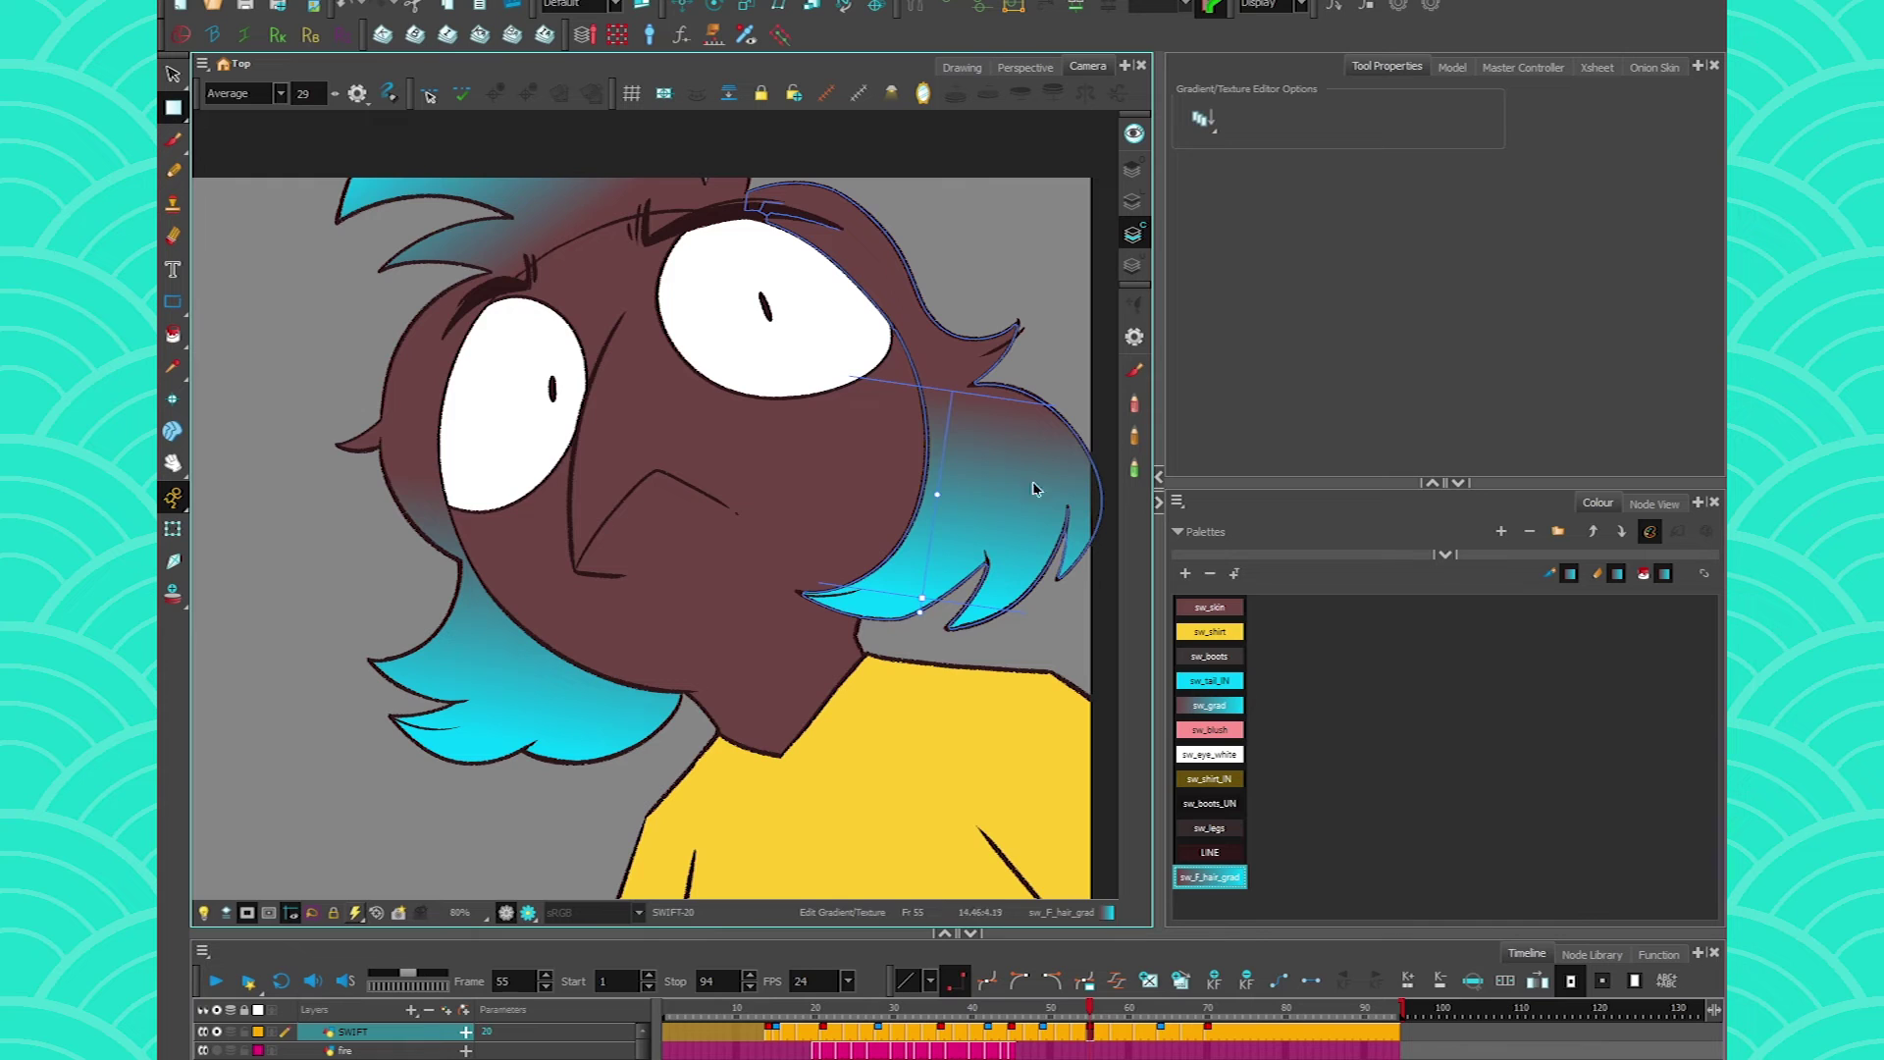
left_click_drag(937, 494, 949, 491)
left_click(172, 76)
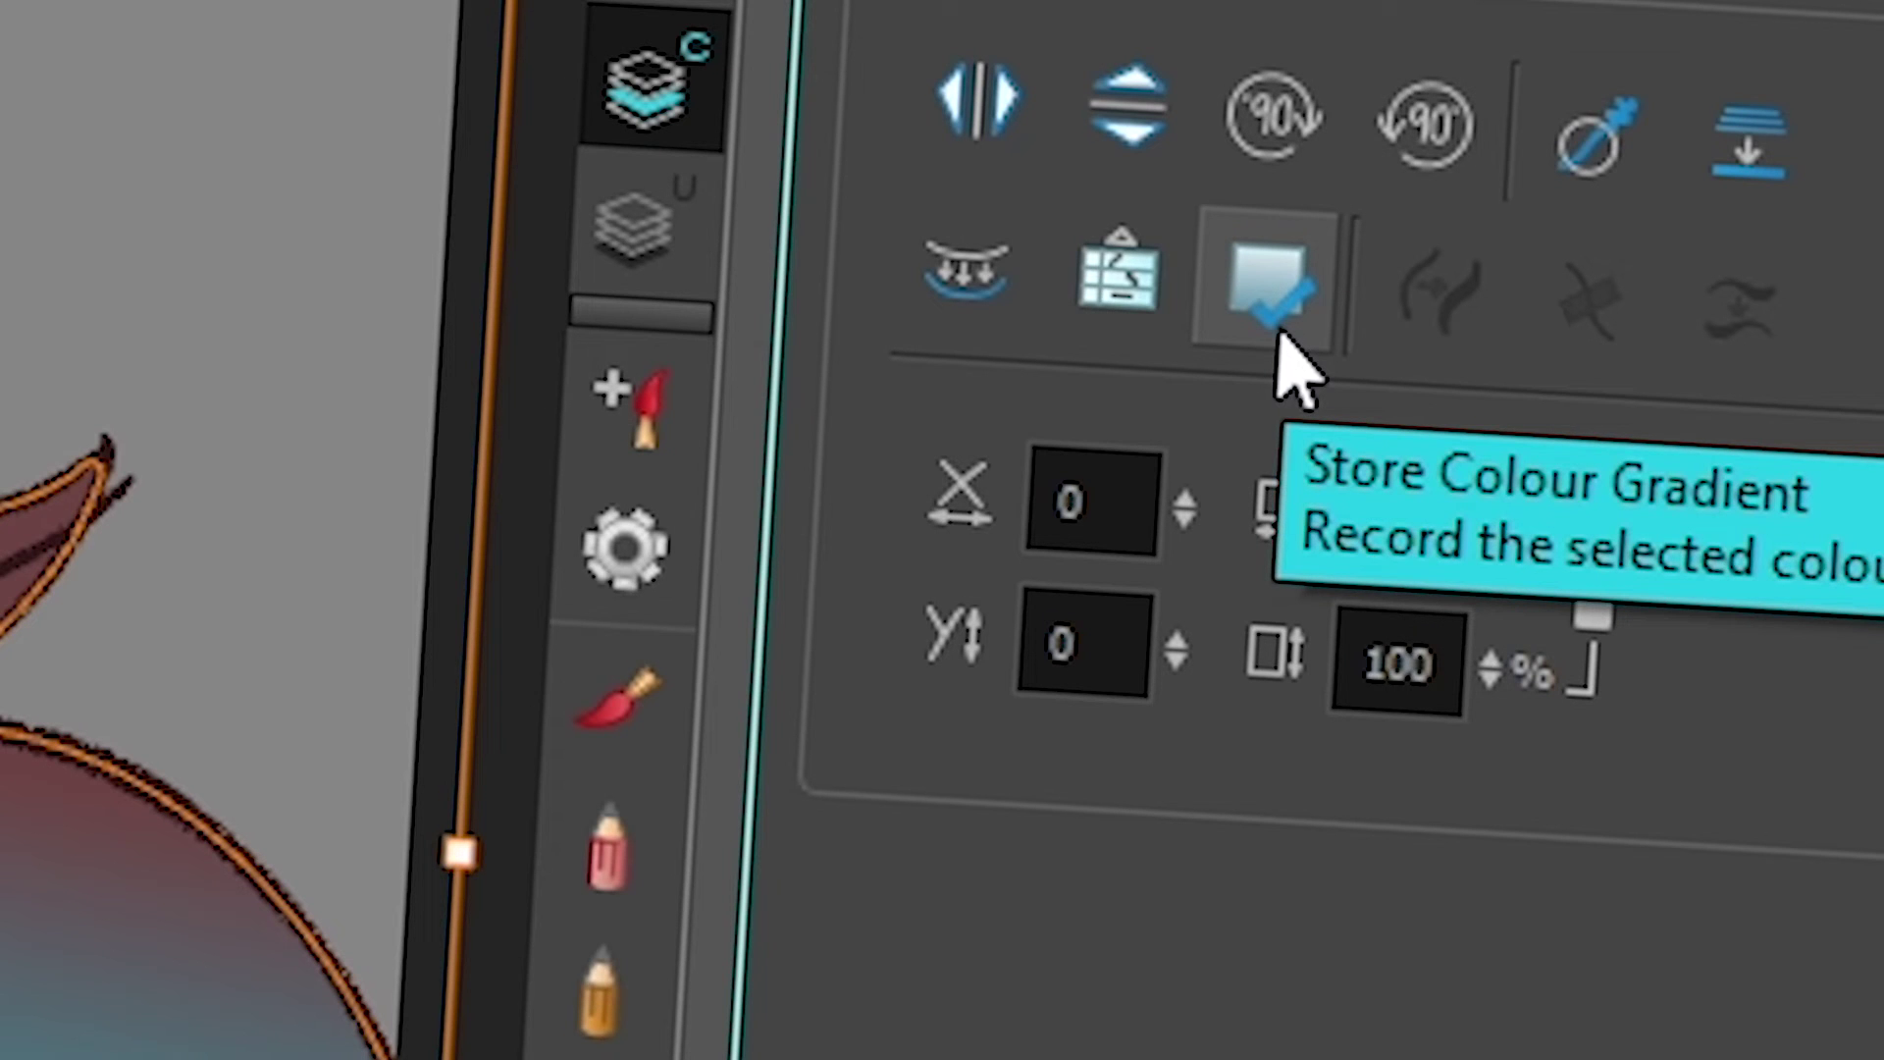
left_click(1261, 312)
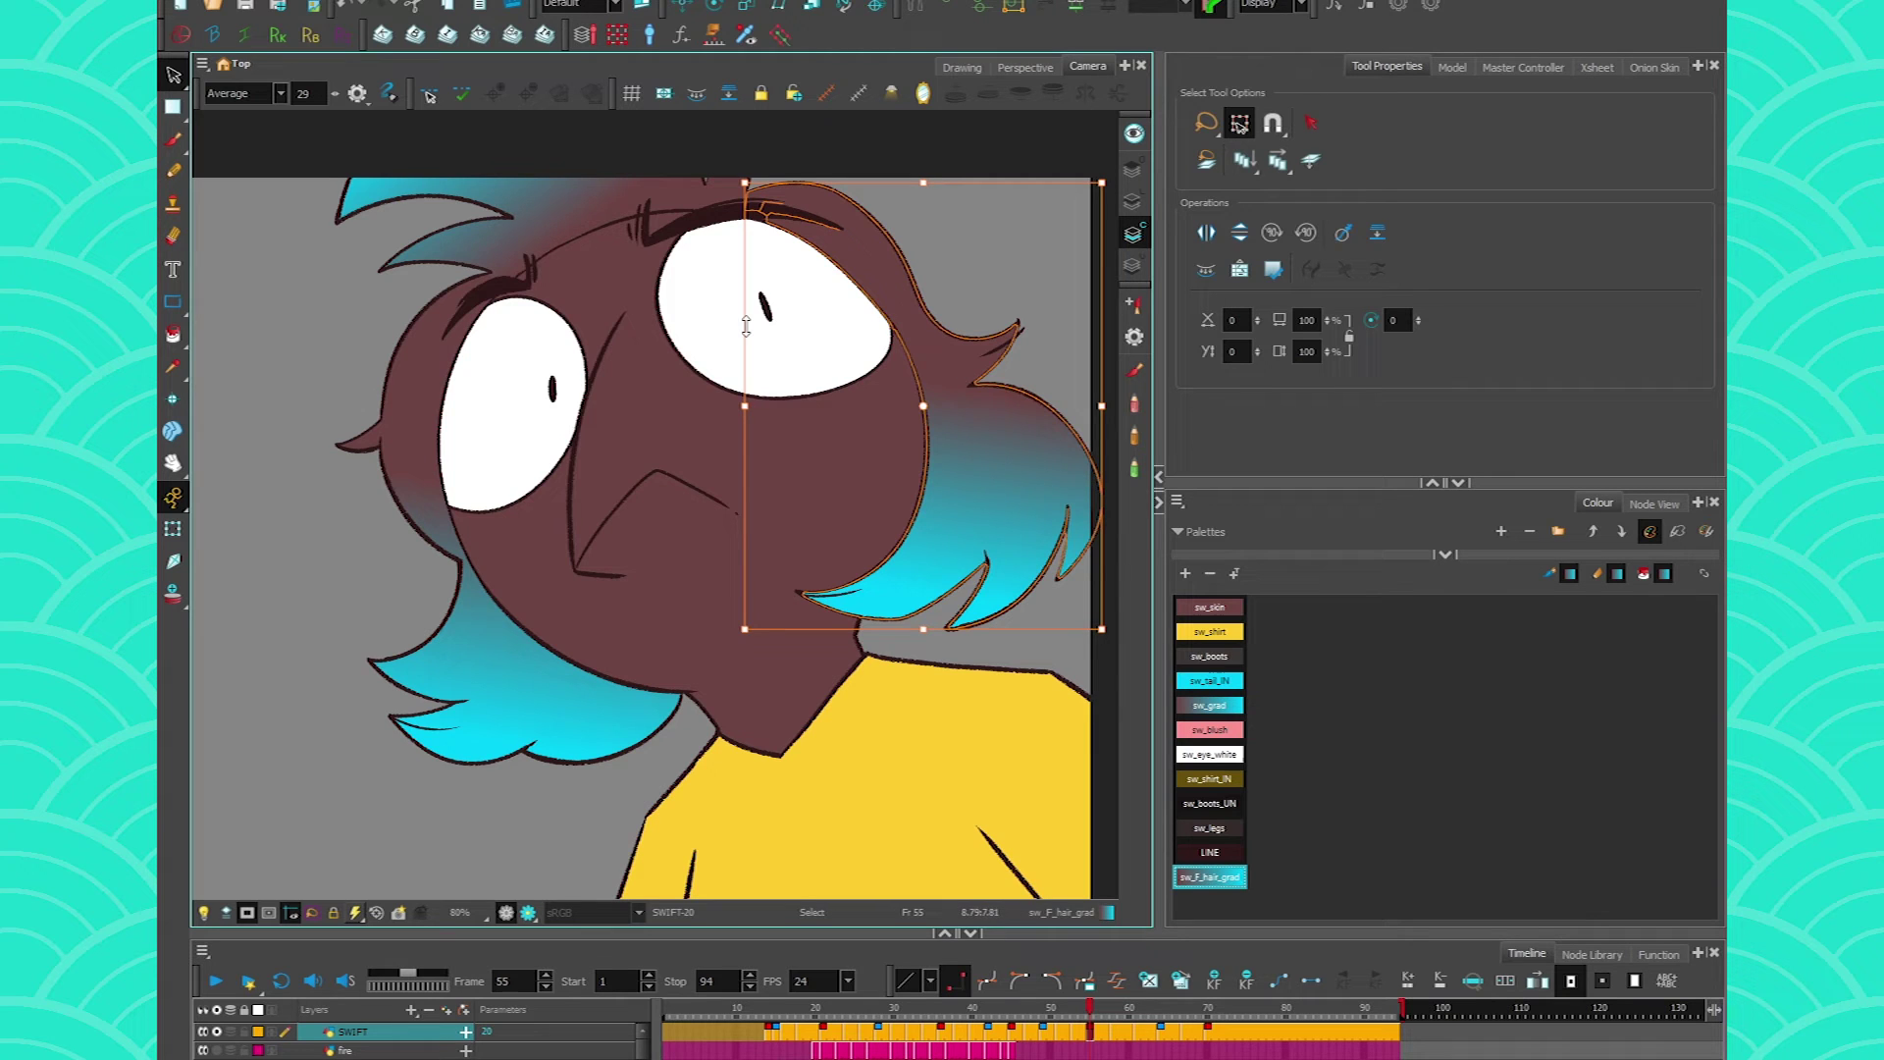
- Turn on Use Stored Colour Gradient for the Brush, paint test strokes over the face and background, and undo them
left_click(174, 143)
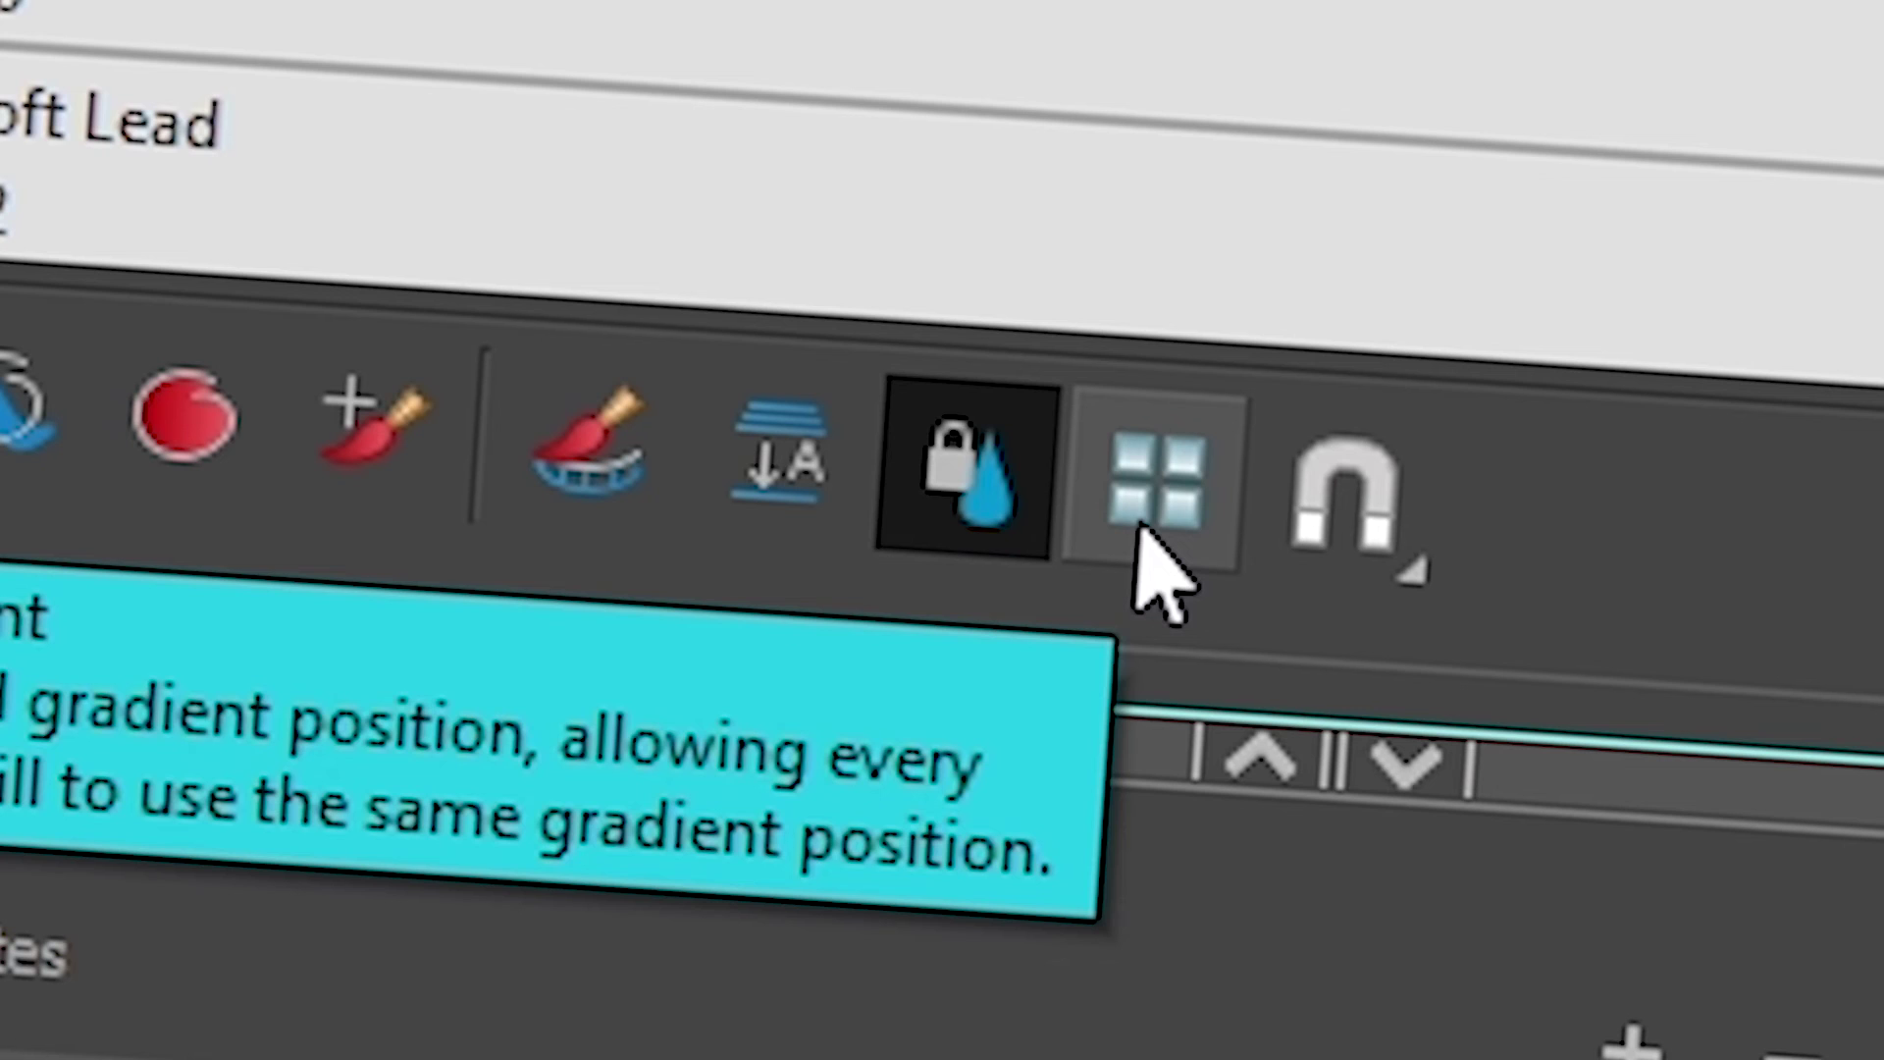
left_click(1138, 535)
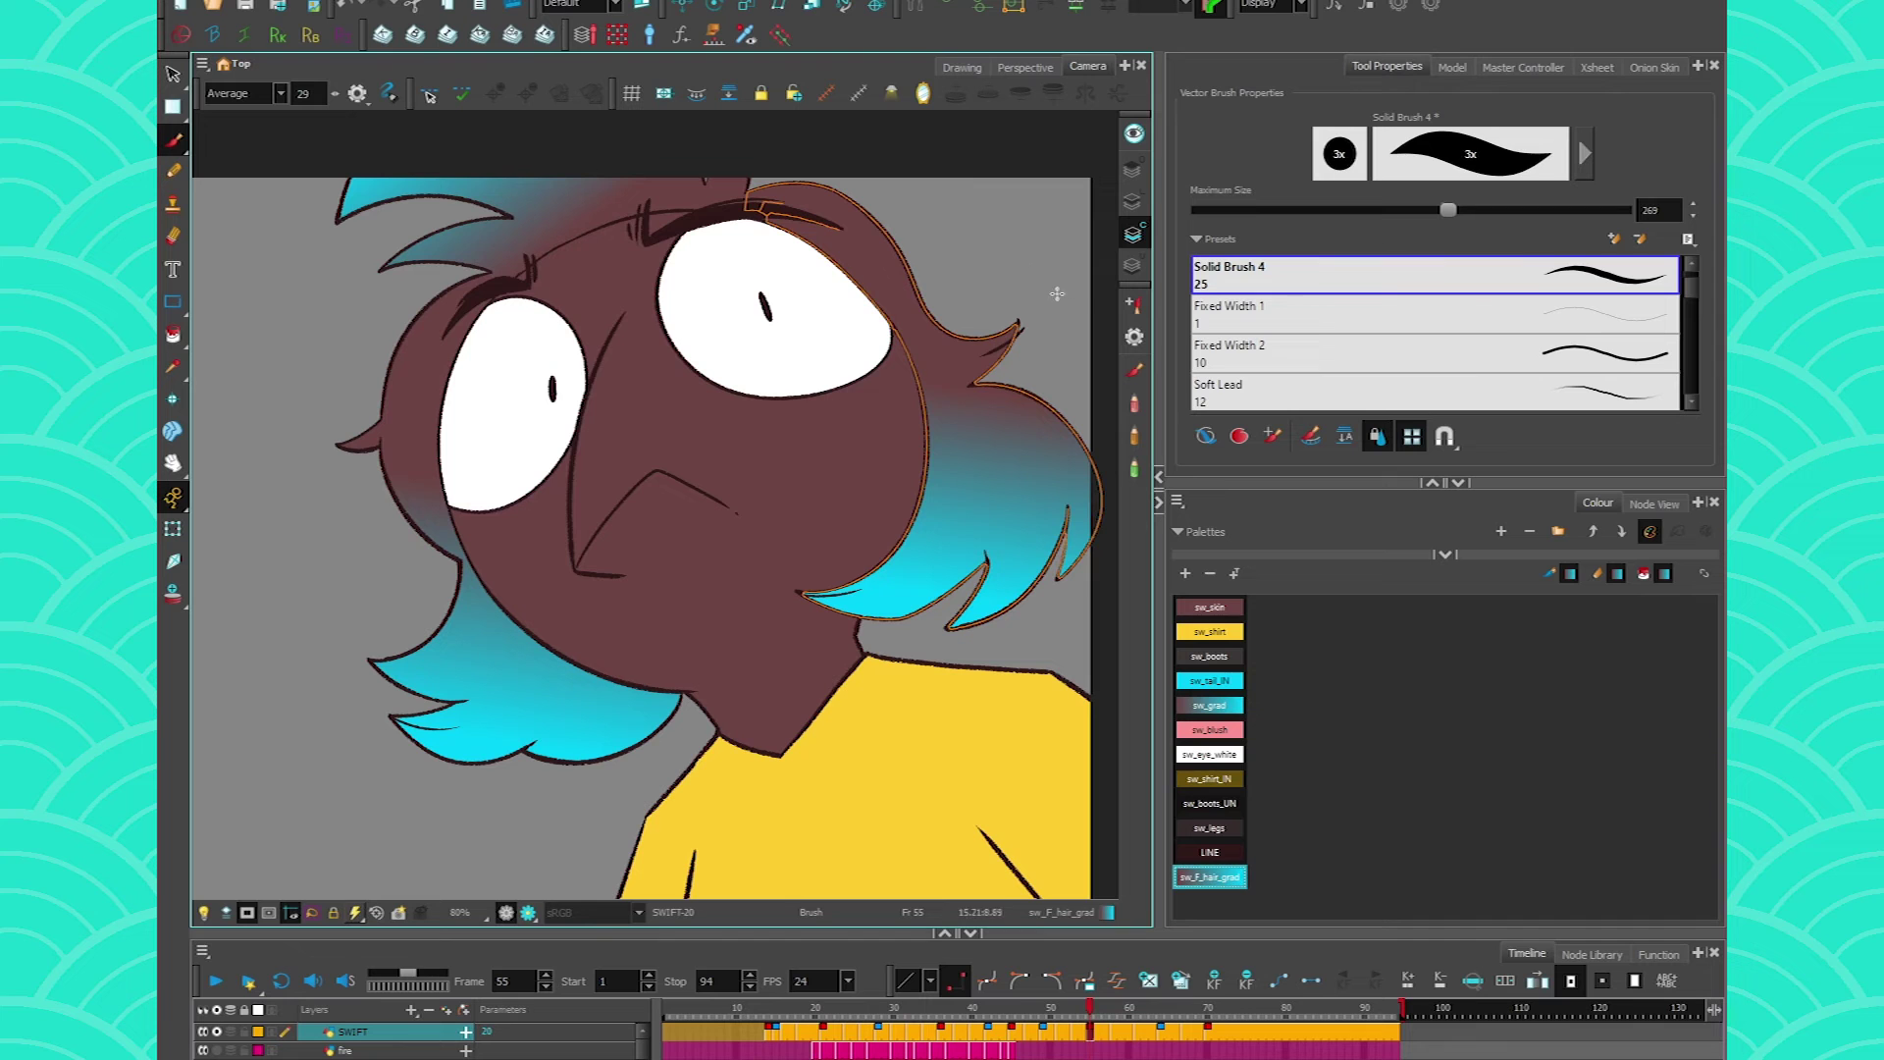
mouse_move(1060, 284)
left_mouse_down()
mouse_move(908, 295)
mouse_move(814, 441)
mouse_move(883, 564)
left_mouse_up()
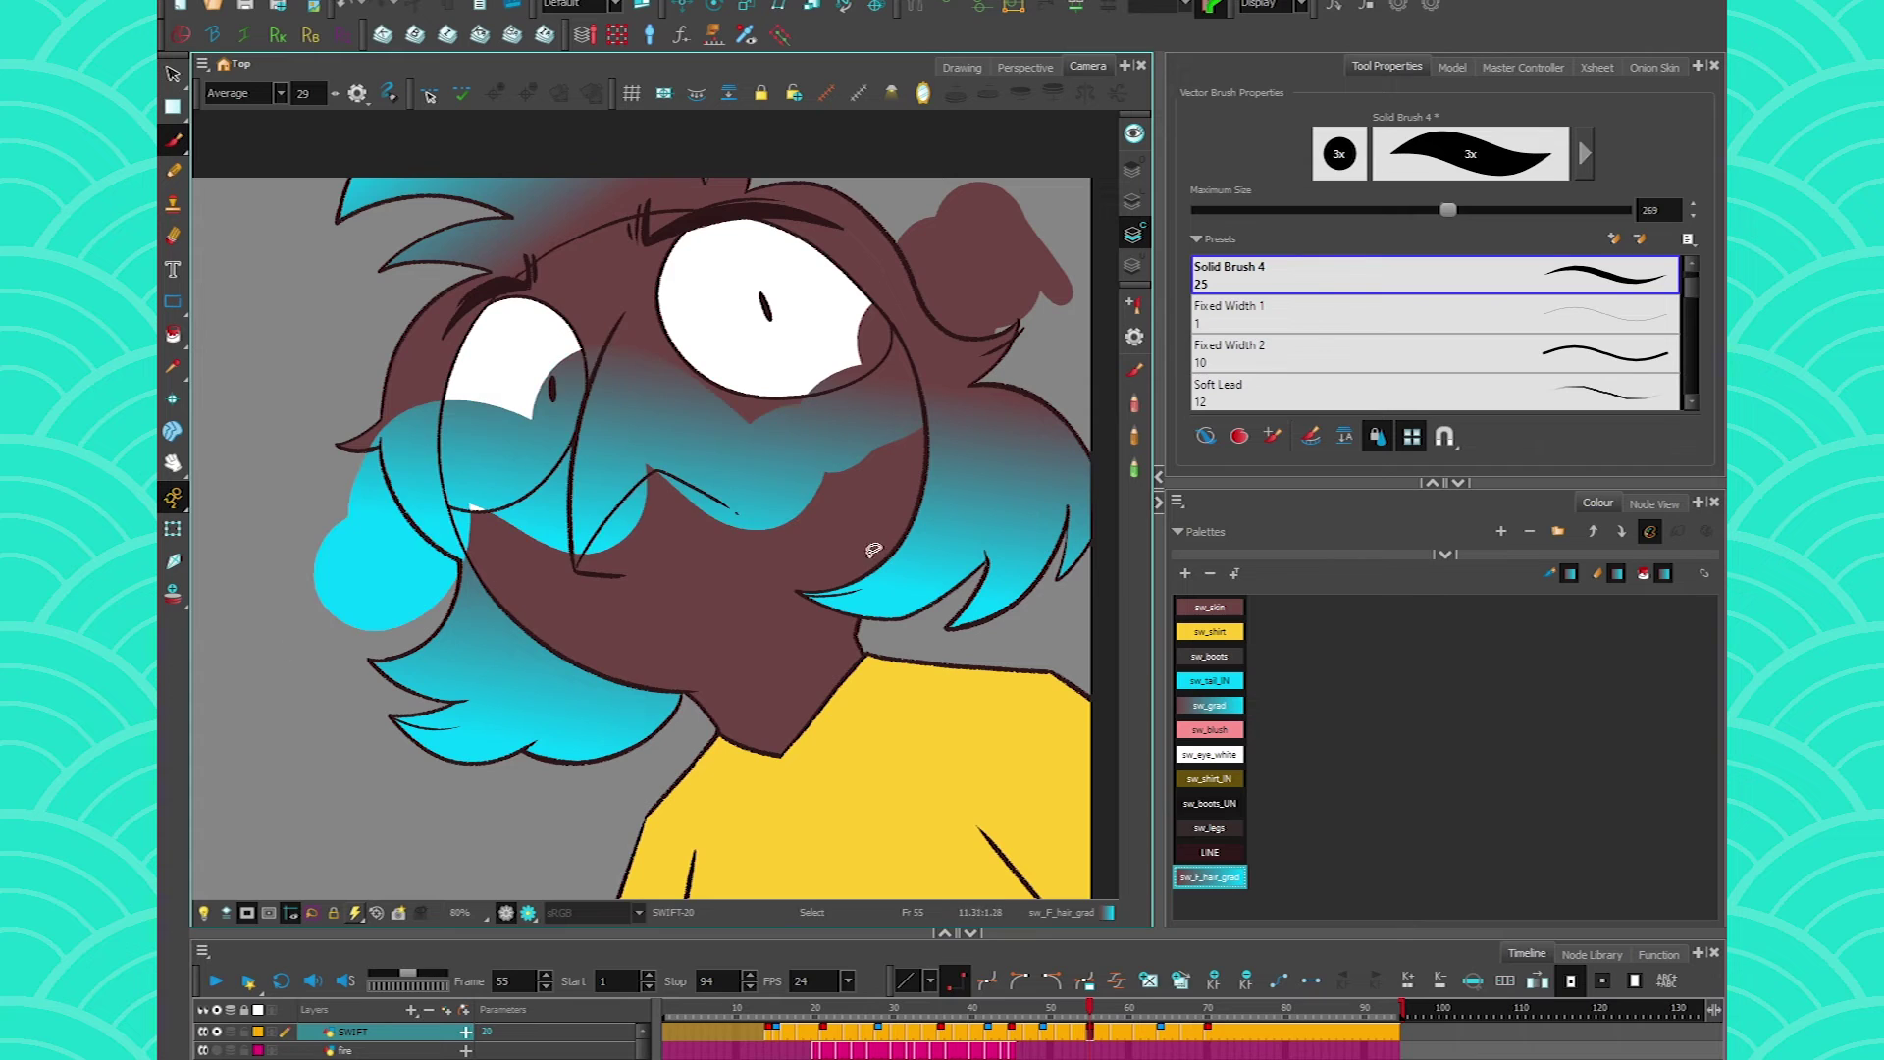
key("ctrl+z")
key("ctrl+z")
left_click_drag(348, 267, 231, 535)
key("ctrl+z")
- Turn on Use Stored Colour Gradient for Paint and try filling the character's face with sw_F_hair_grad
left_click(173, 335)
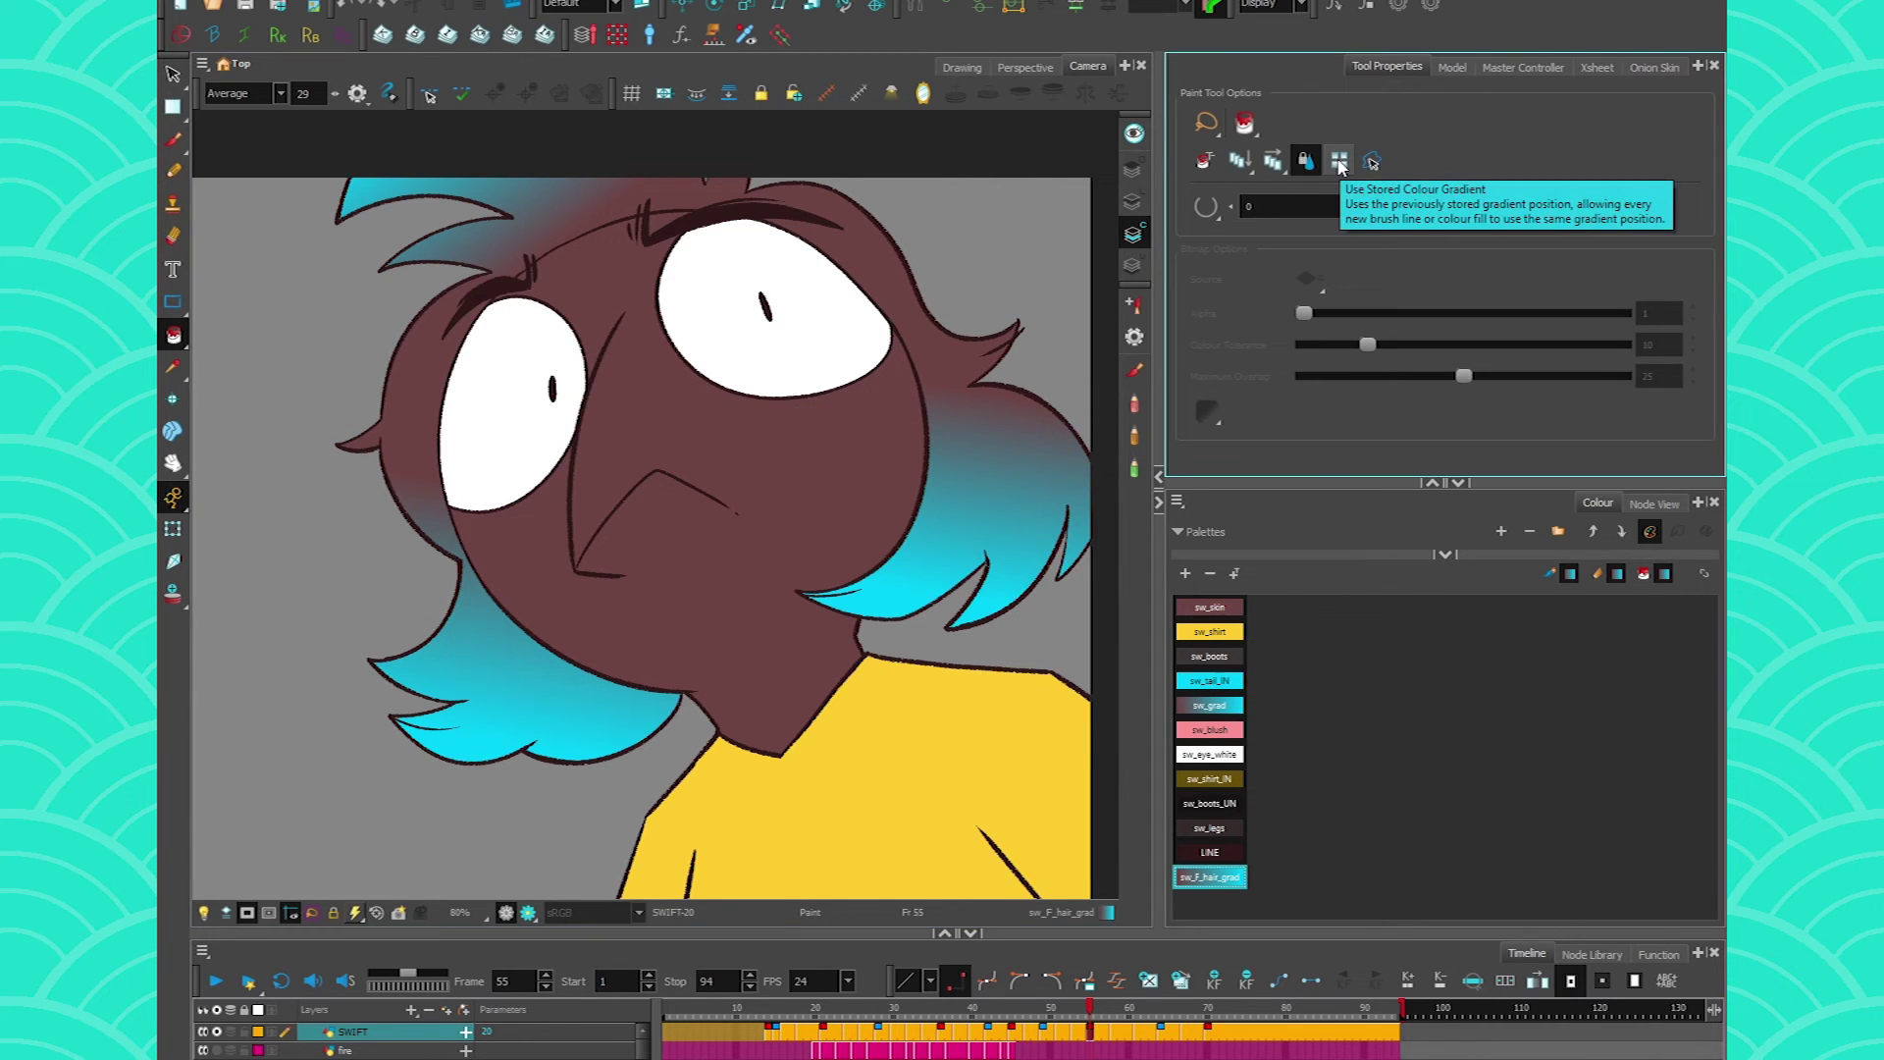
left_click(1339, 162)
left_click(726, 417)
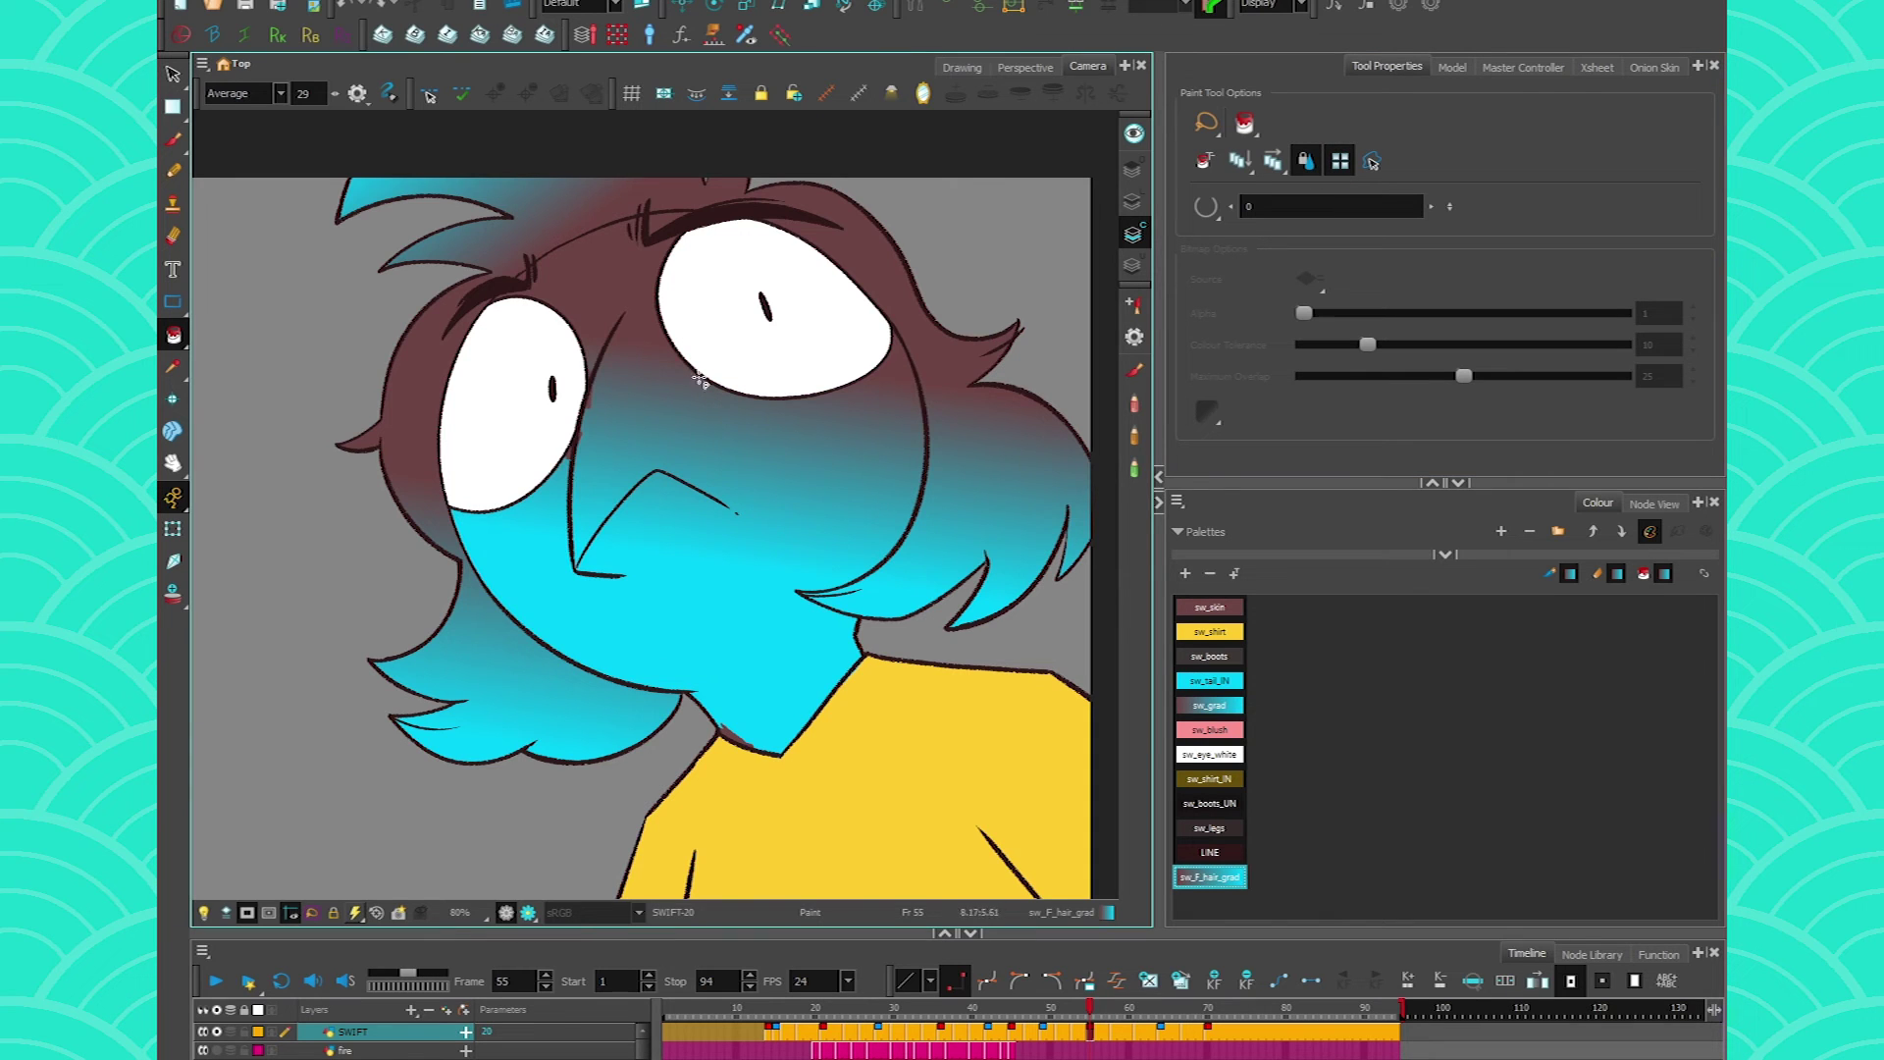
left_click(446, 345)
left_click(442, 346)
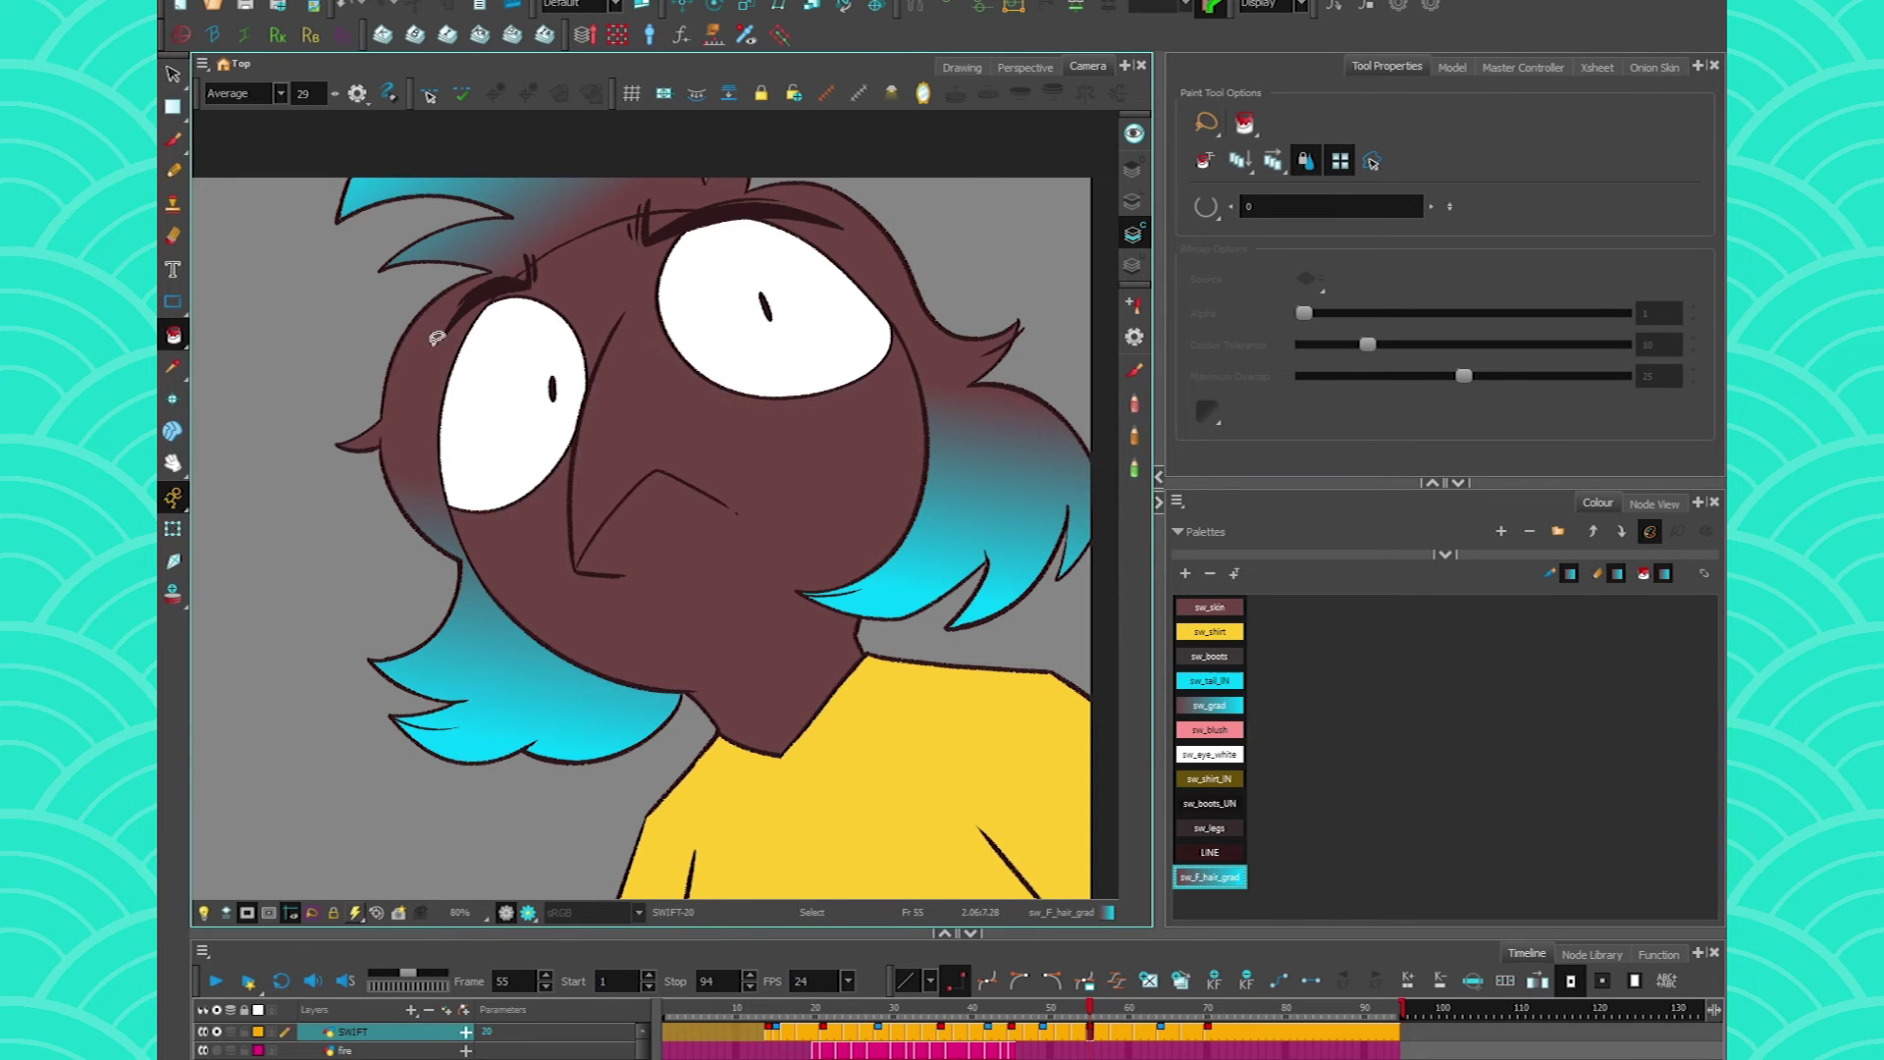
- Fill the right hair section with the stored sw_F_hair_grad position on frame 61 and on the following drawing at frame 64
key("g")
key("g")
key("g")
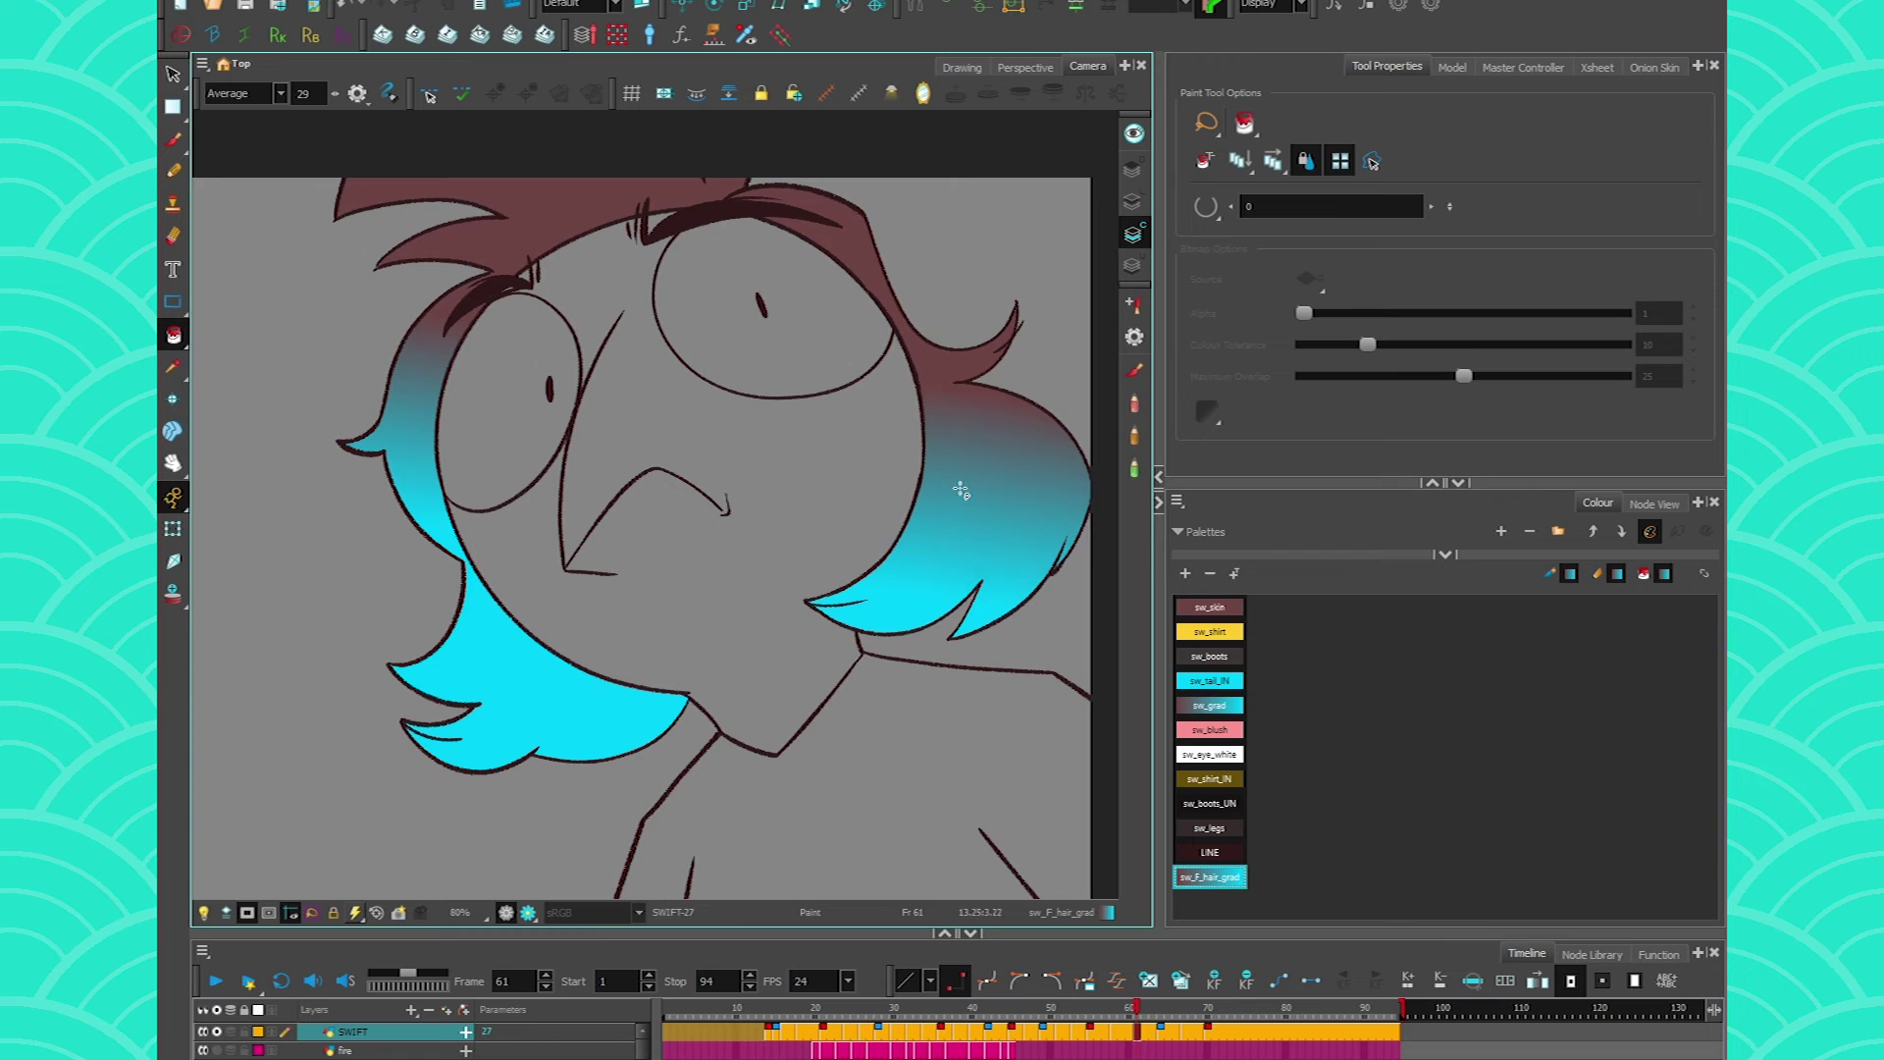
left_click(960, 481)
key("g")
left_click(795, 197)
- Step from frame 55 to frame 64, try filling the joined top and left hair area, and undo that fill
key("f")
key("f")
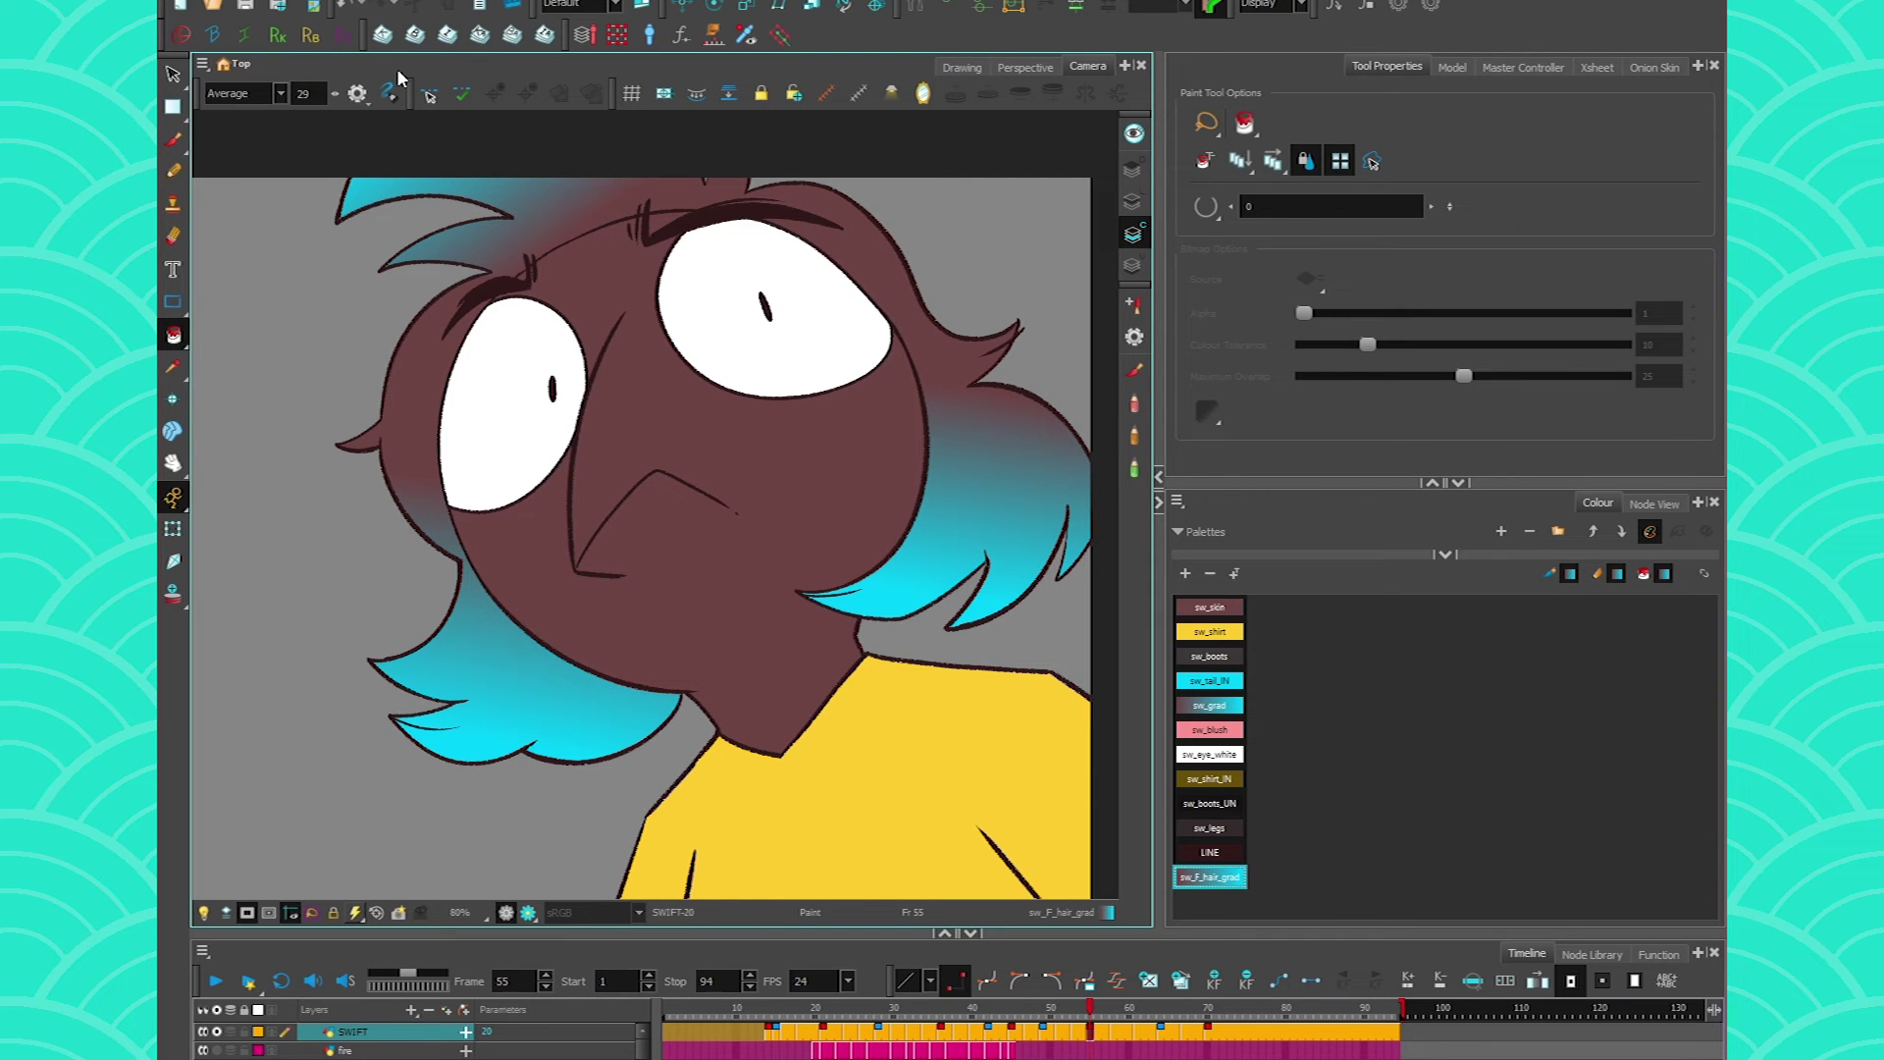
key("period")
key("period")
key("period")
key("period")
key("period")
key("period")
key("period")
key("period")
key("period")
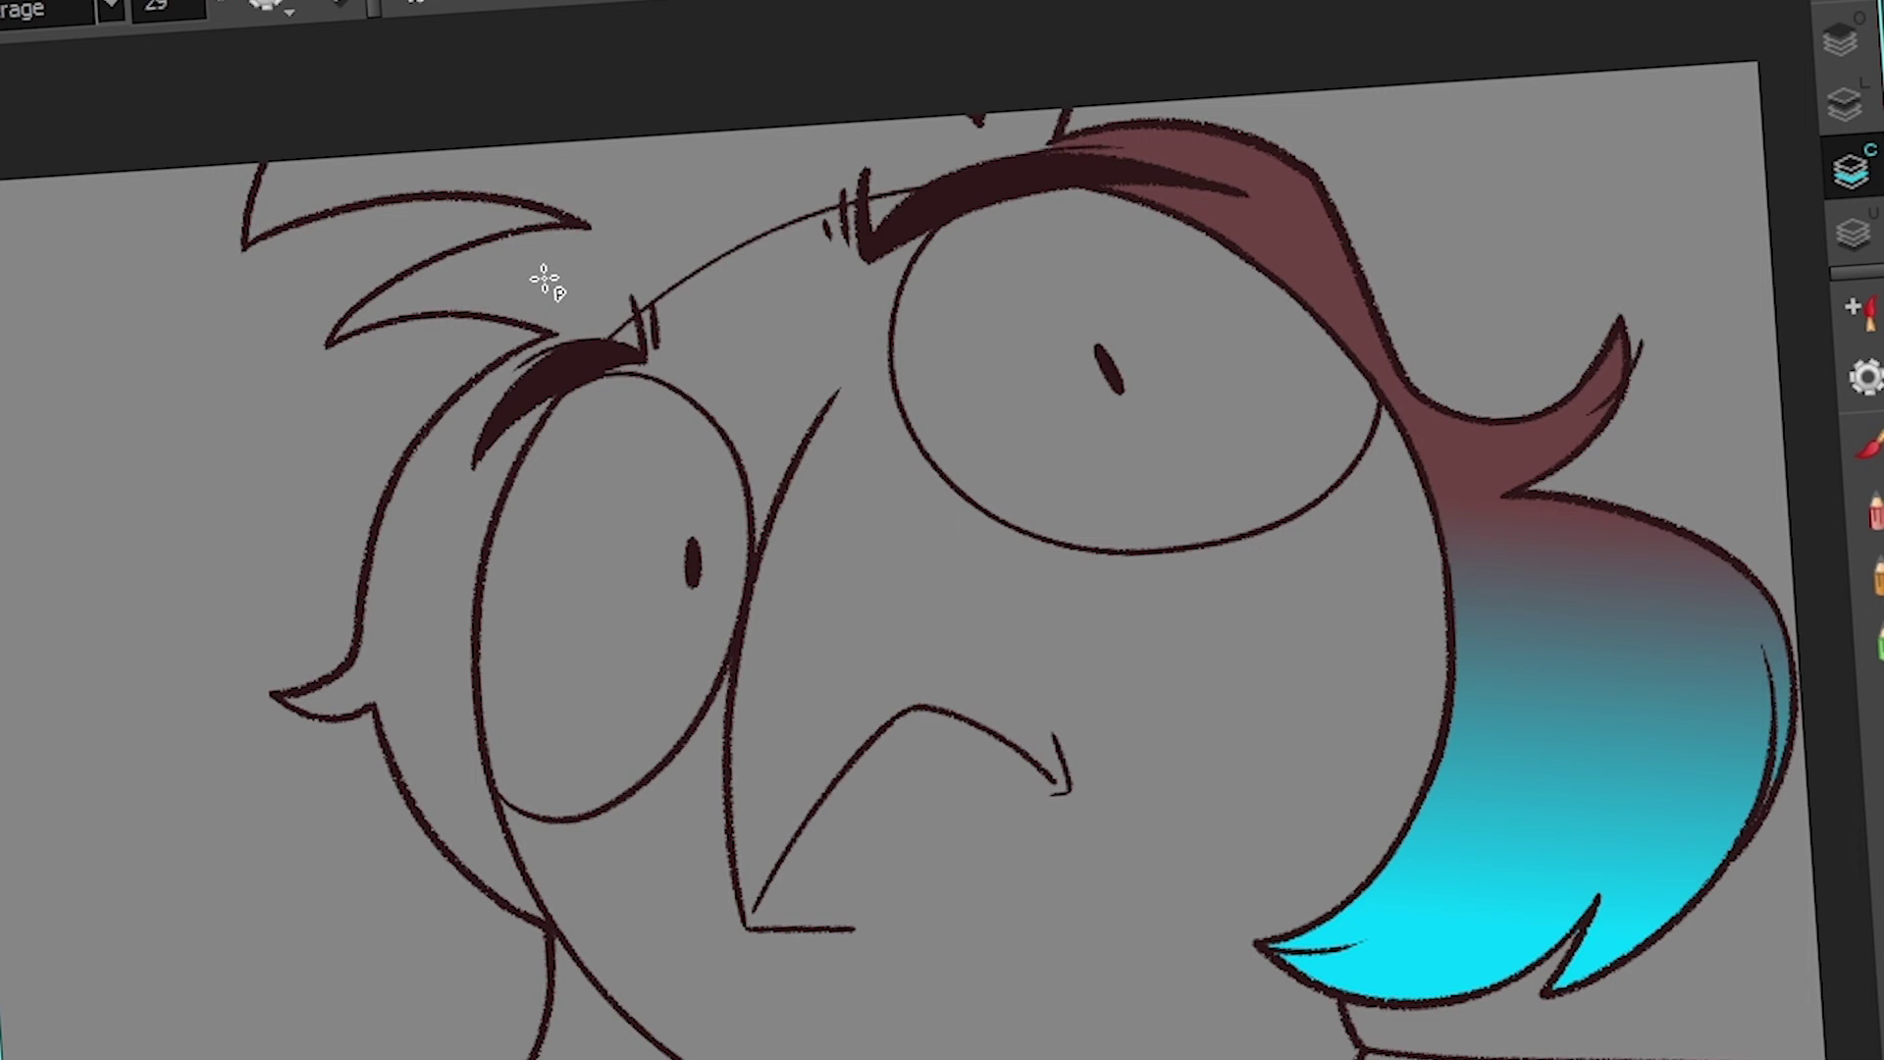
left_click(544, 282)
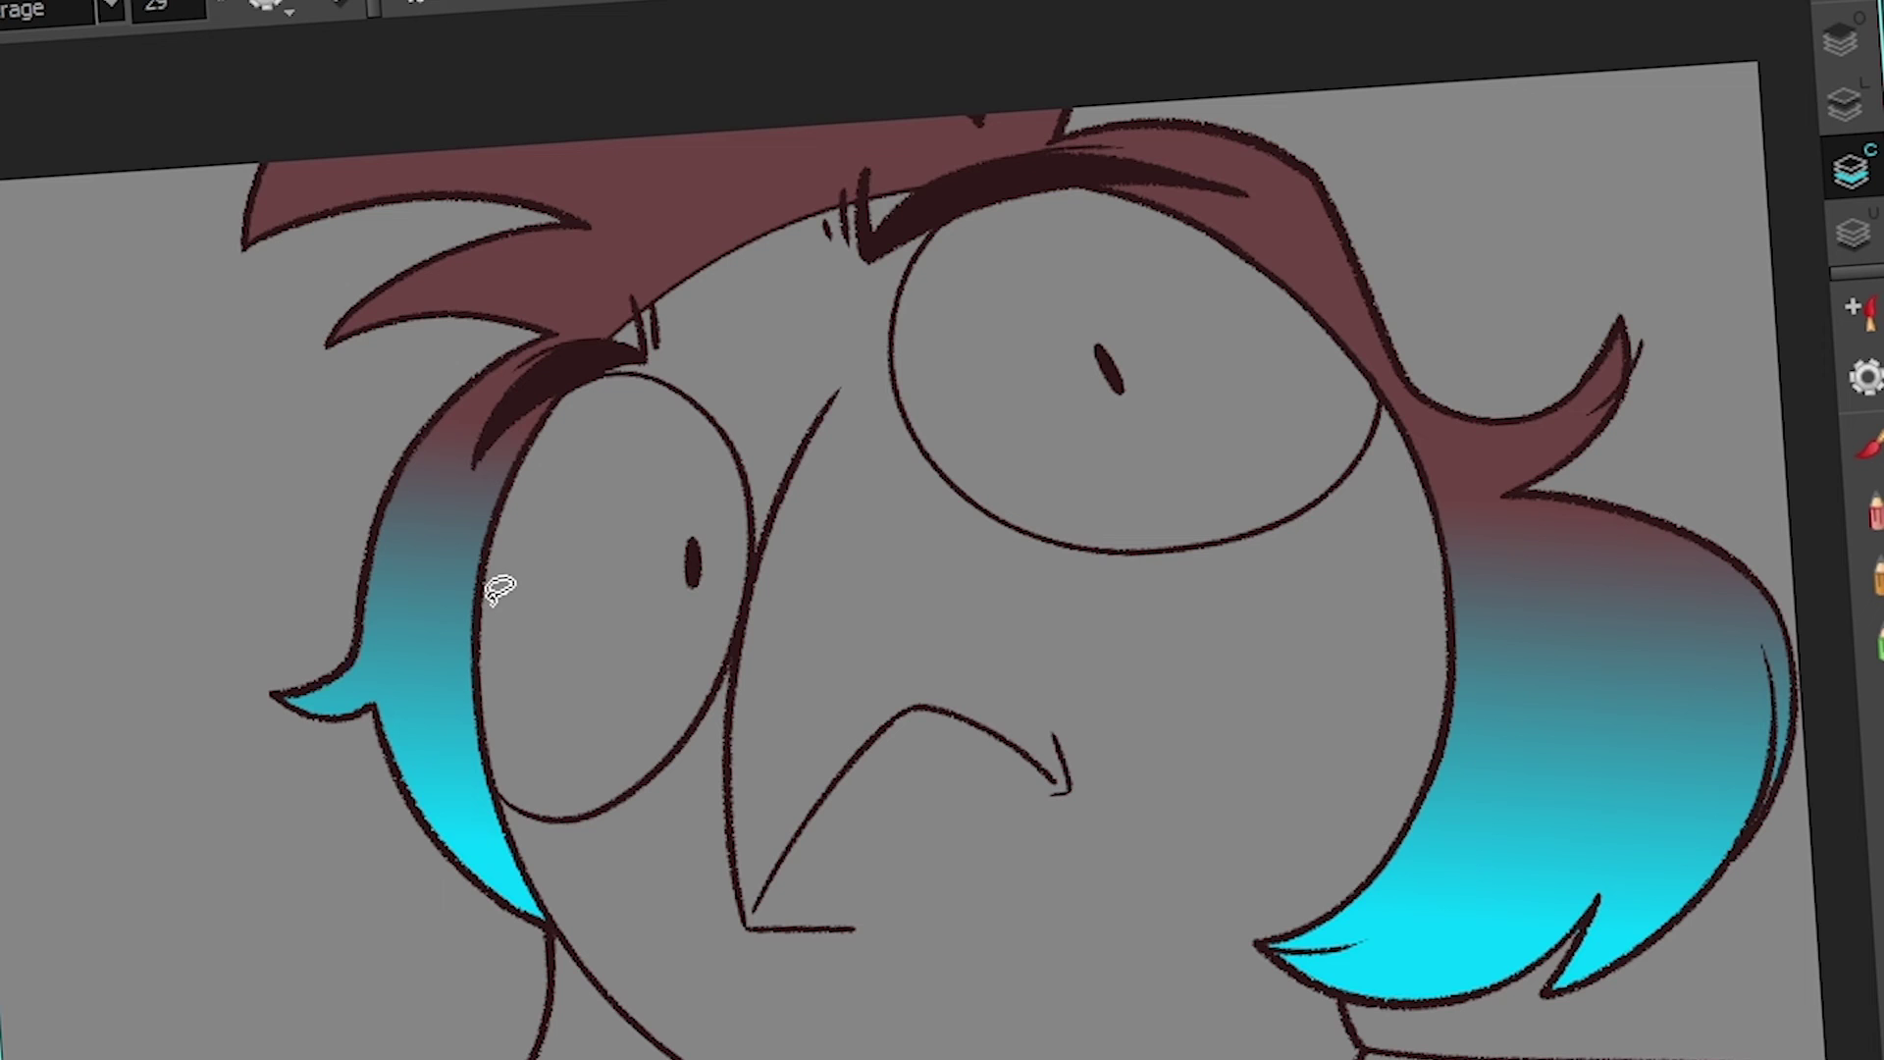
key("ctrl+z")
- With strokes displayed, close the gap between the hair tip and eyebrow, and fill the top and left hair with the stored gradient
key("ctrl+a")
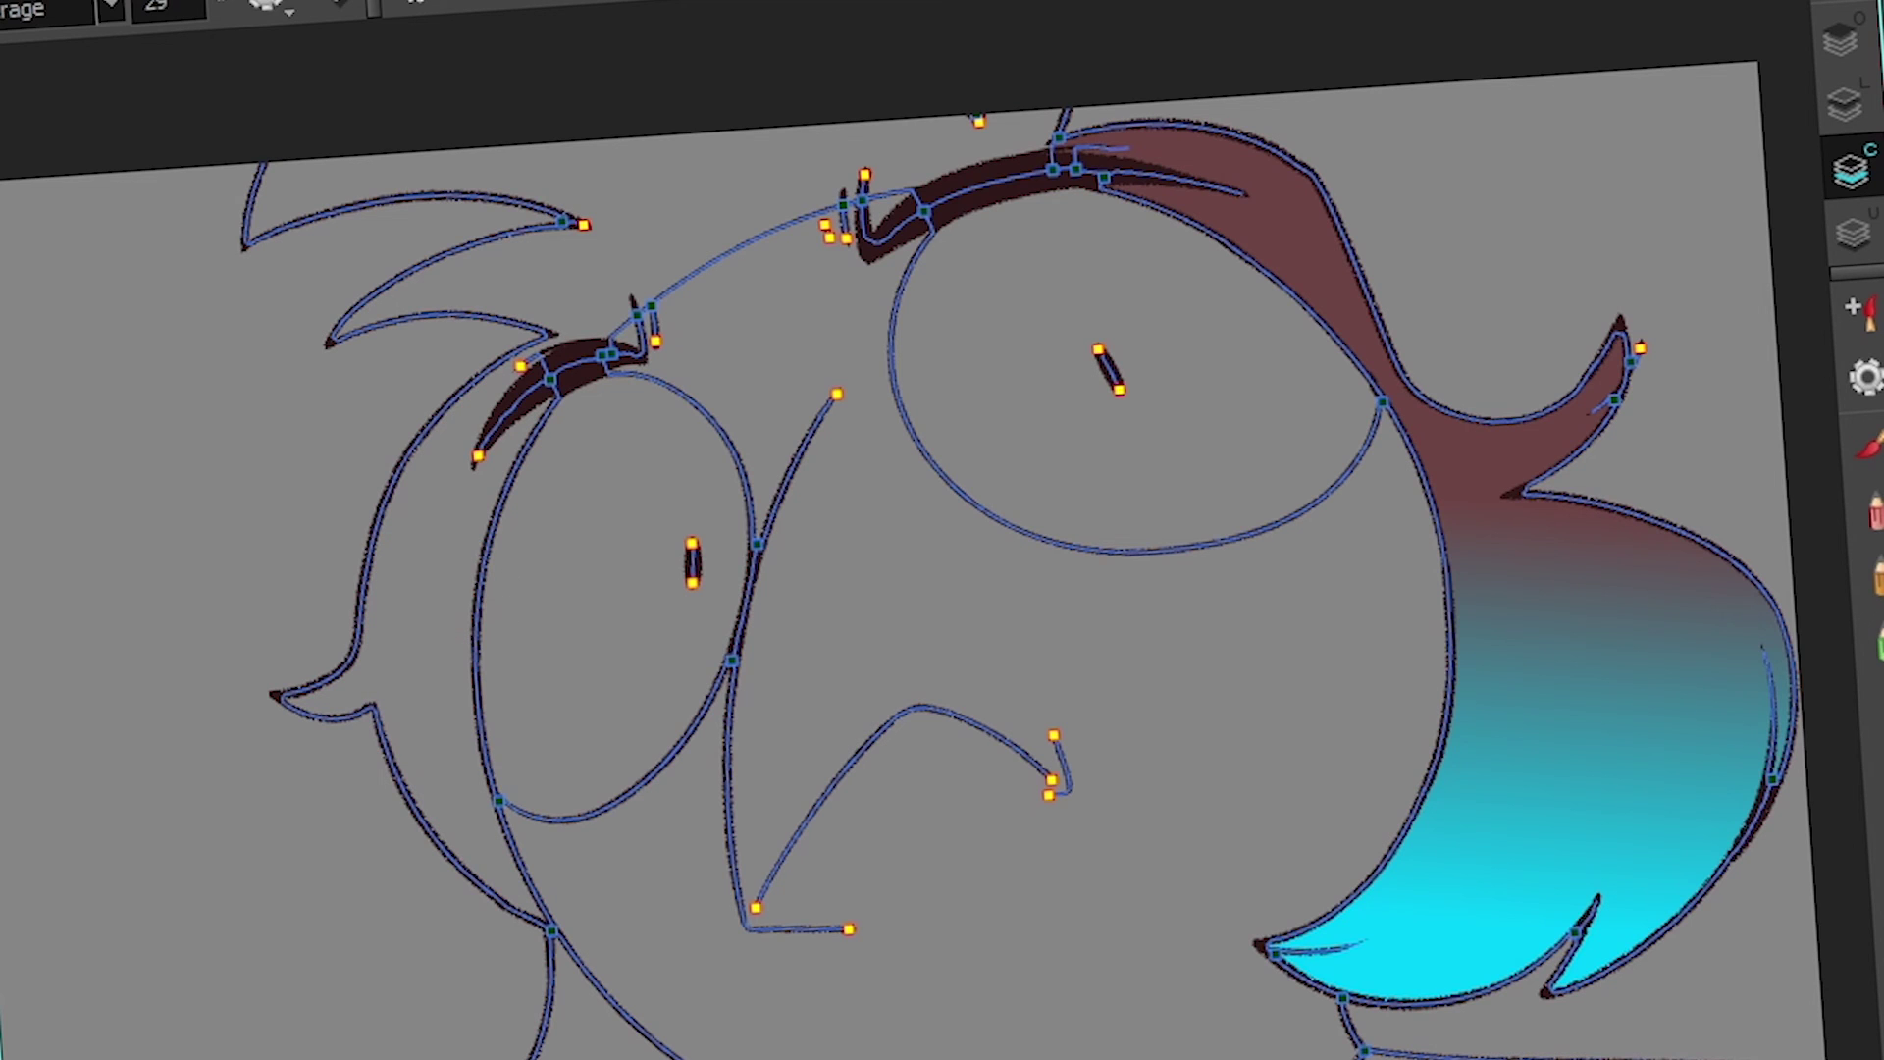
scroll(559, 327, "up", 5)
scroll(578, 314, "down", 3)
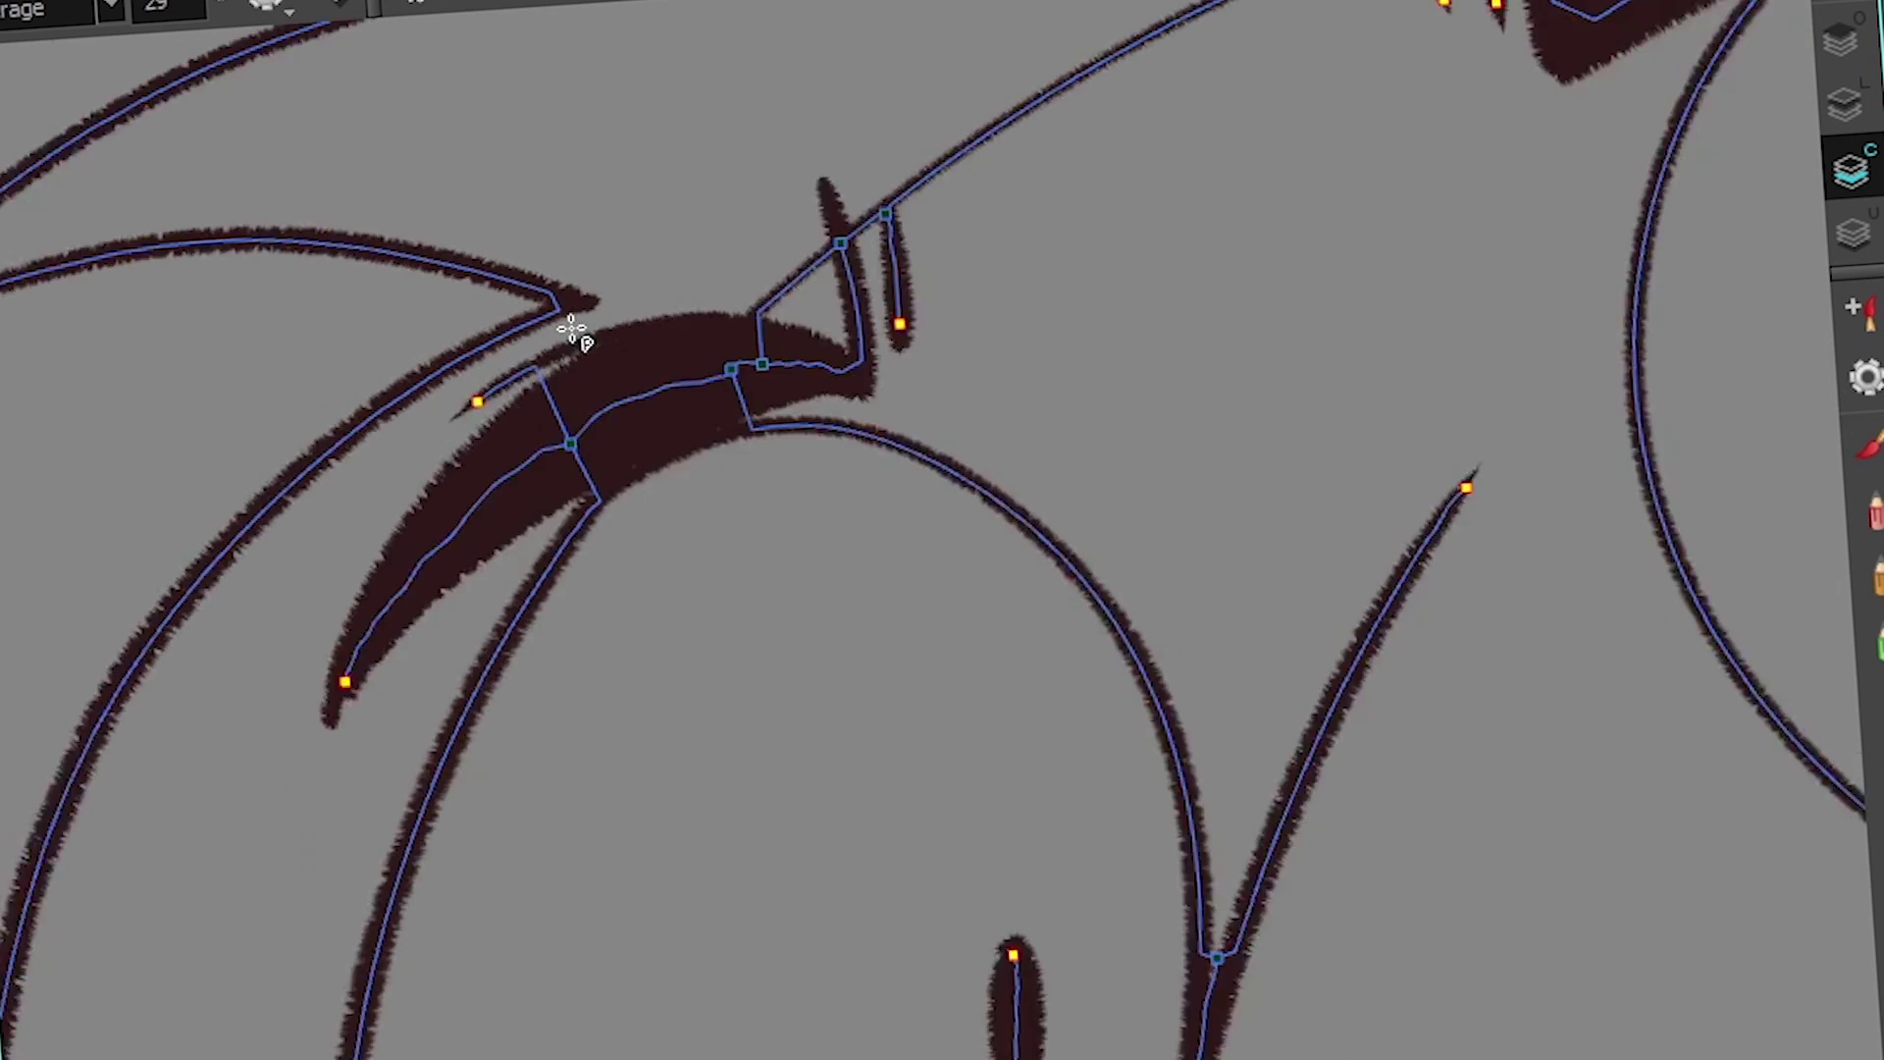
scroll(585, 367, "down", 3)
scroll(803, 821, "up", 2)
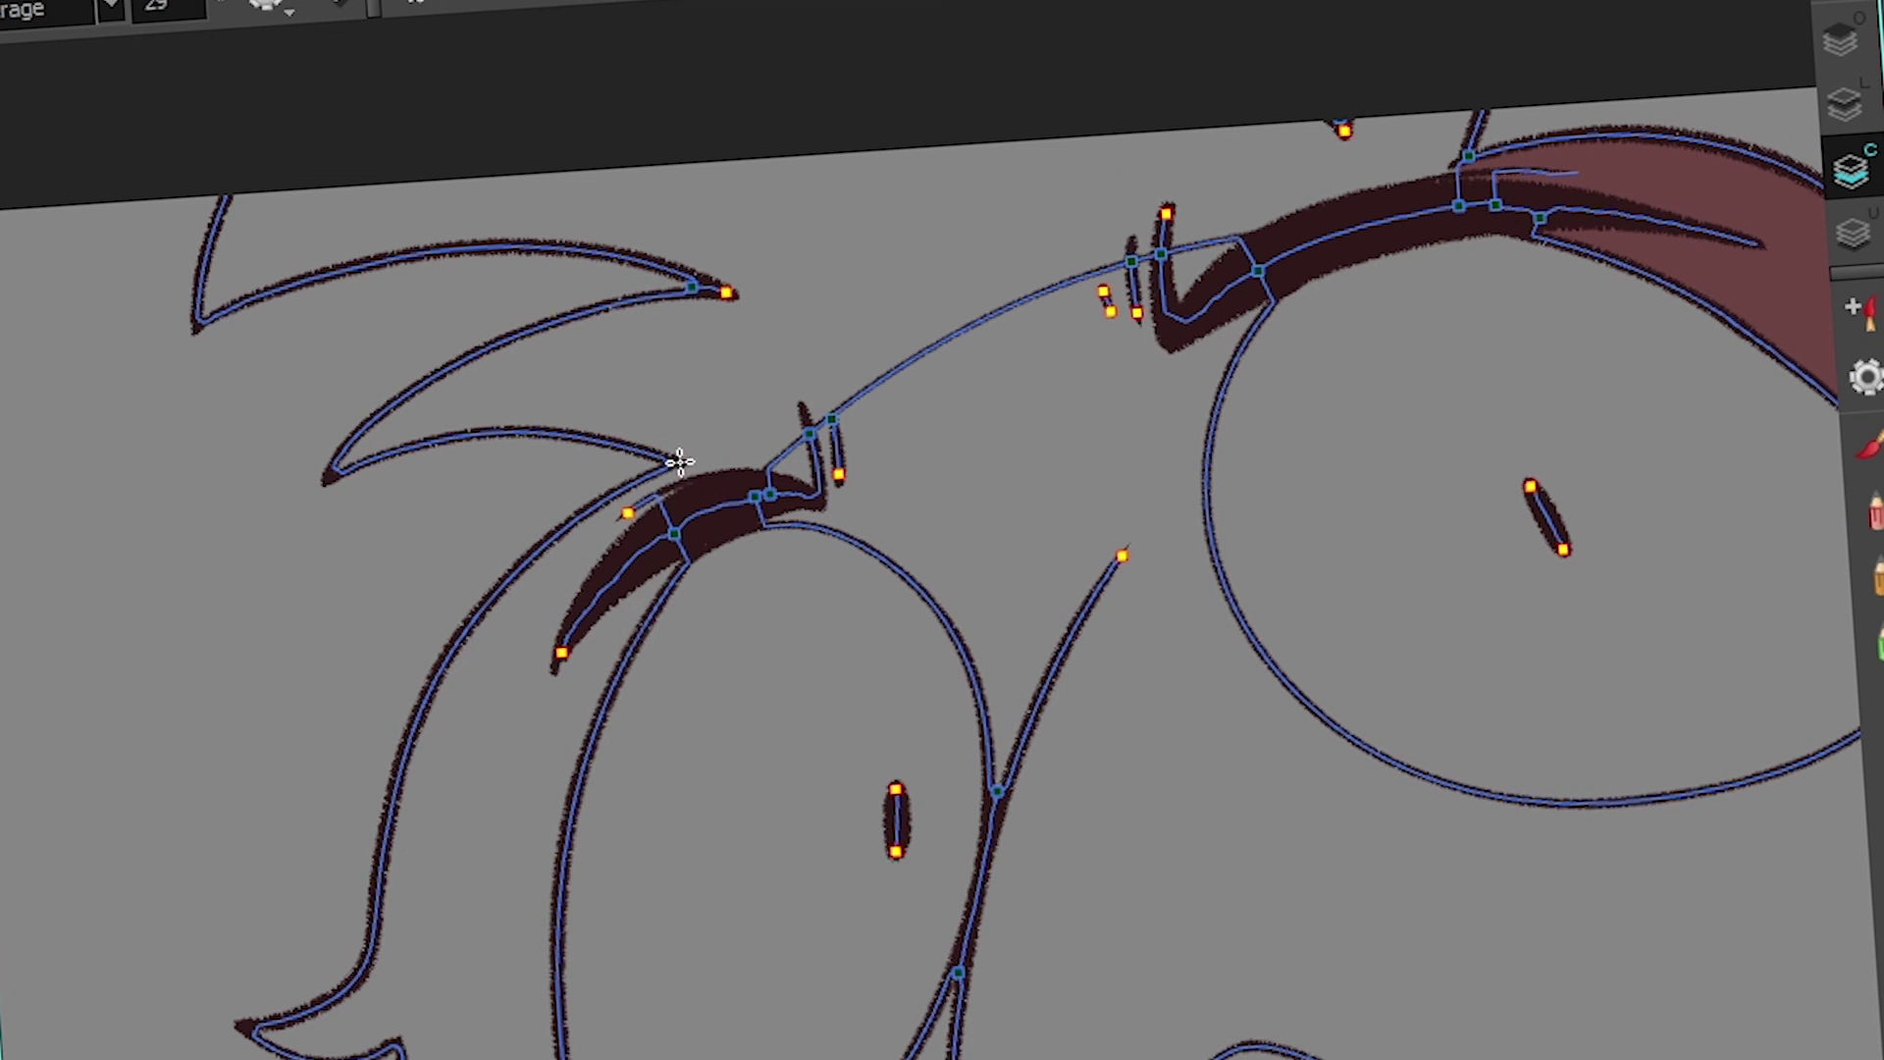
left_click_drag(688, 469, 650, 488)
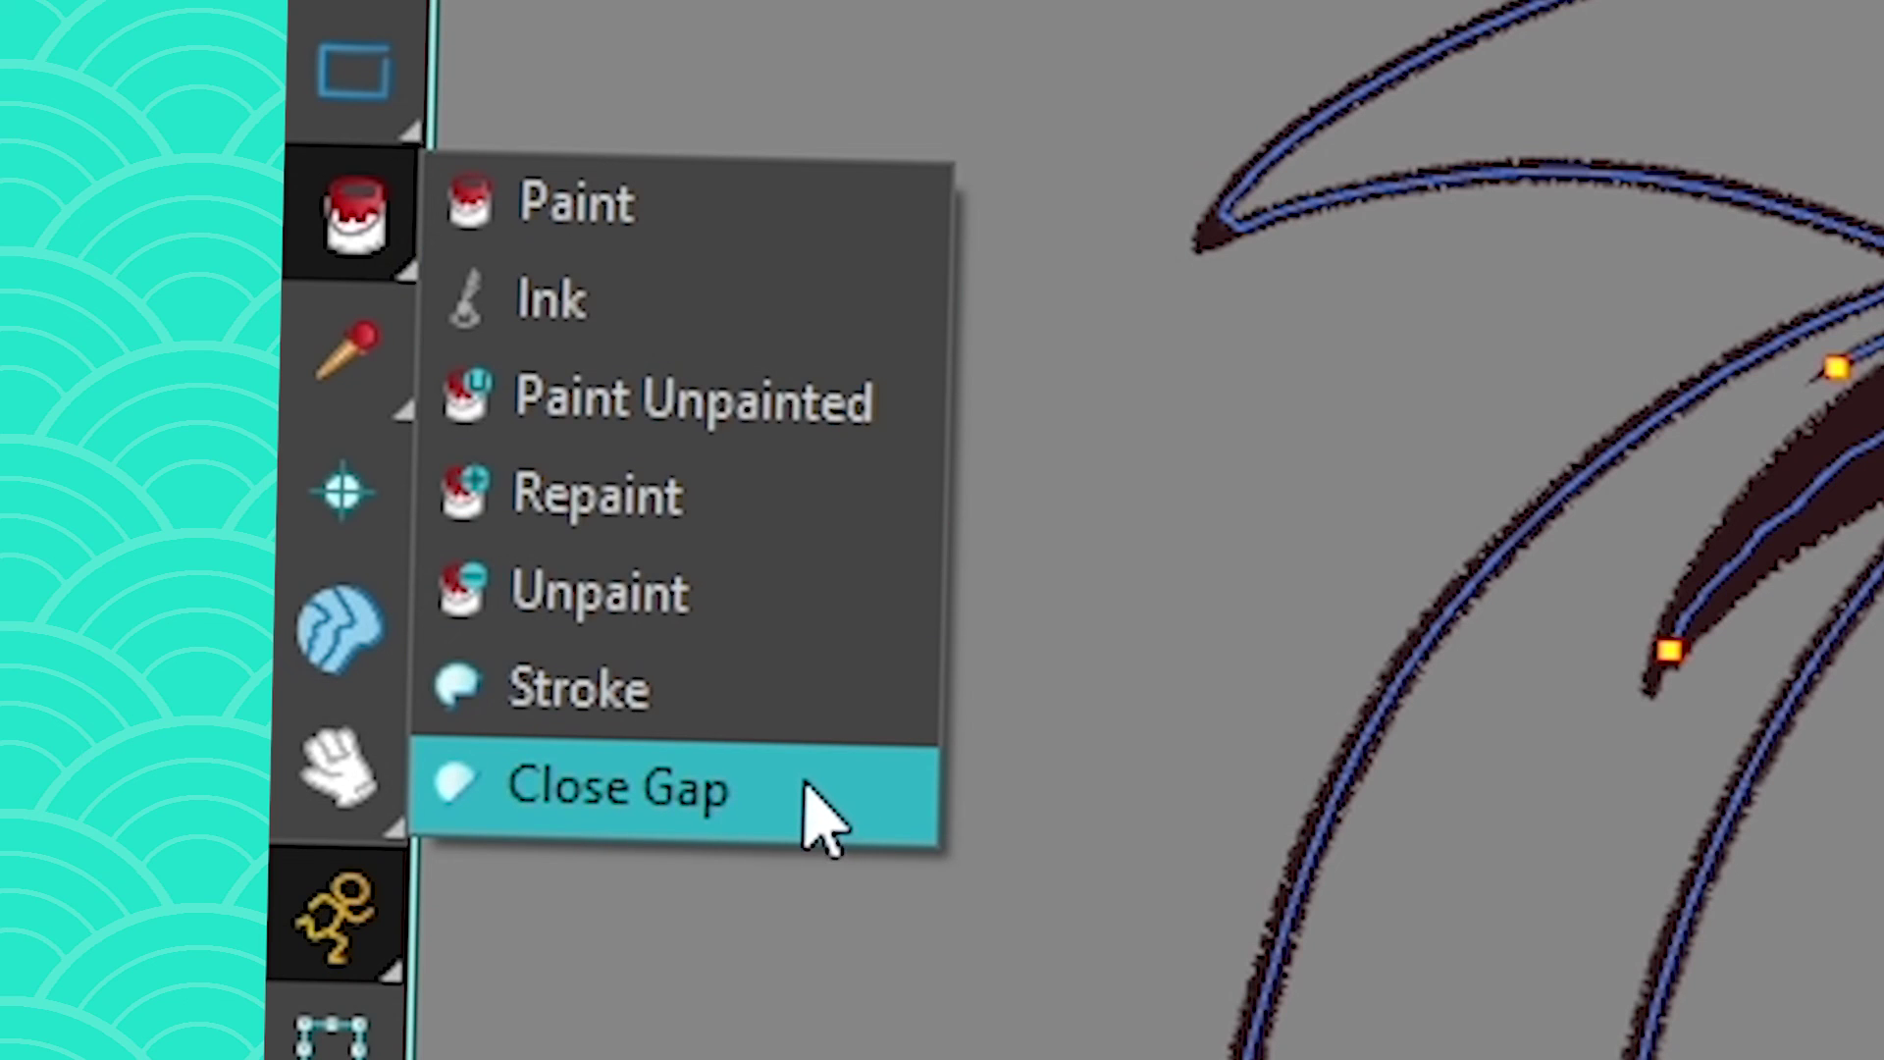
left_click(819, 814)
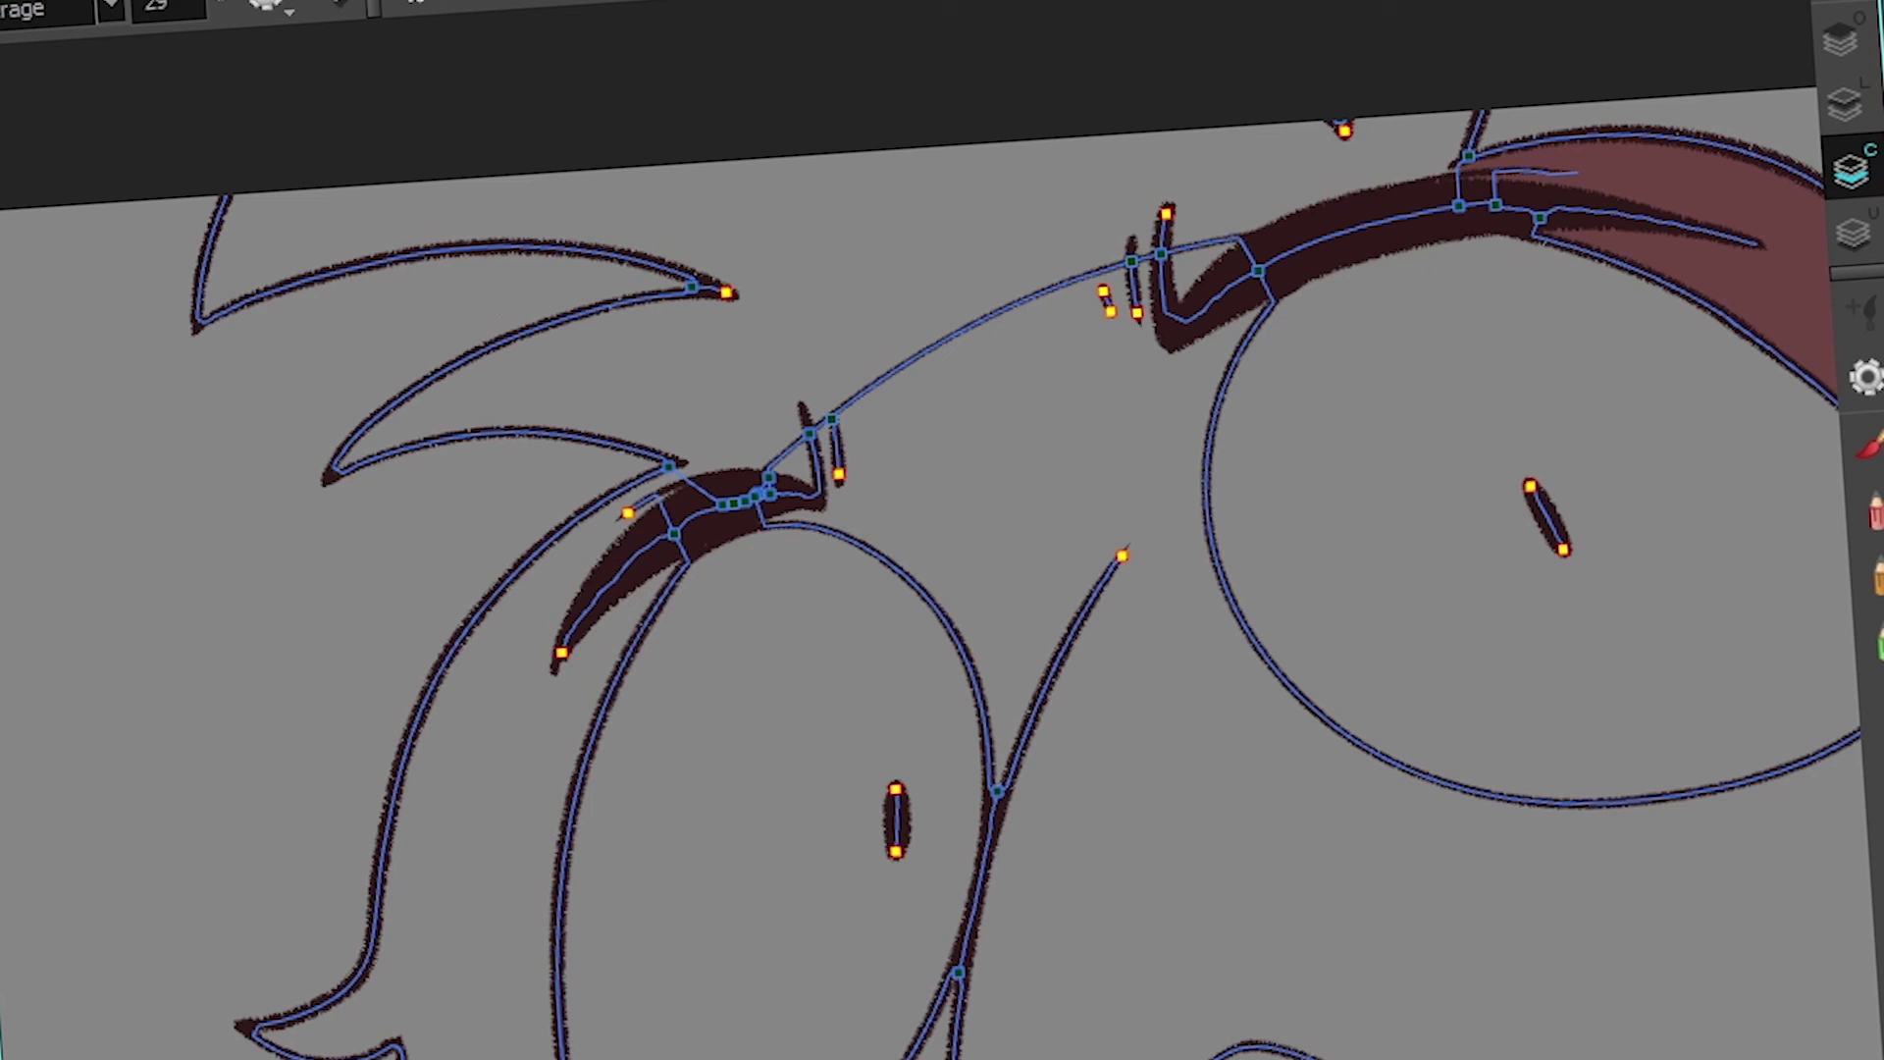
left_click(512, 665)
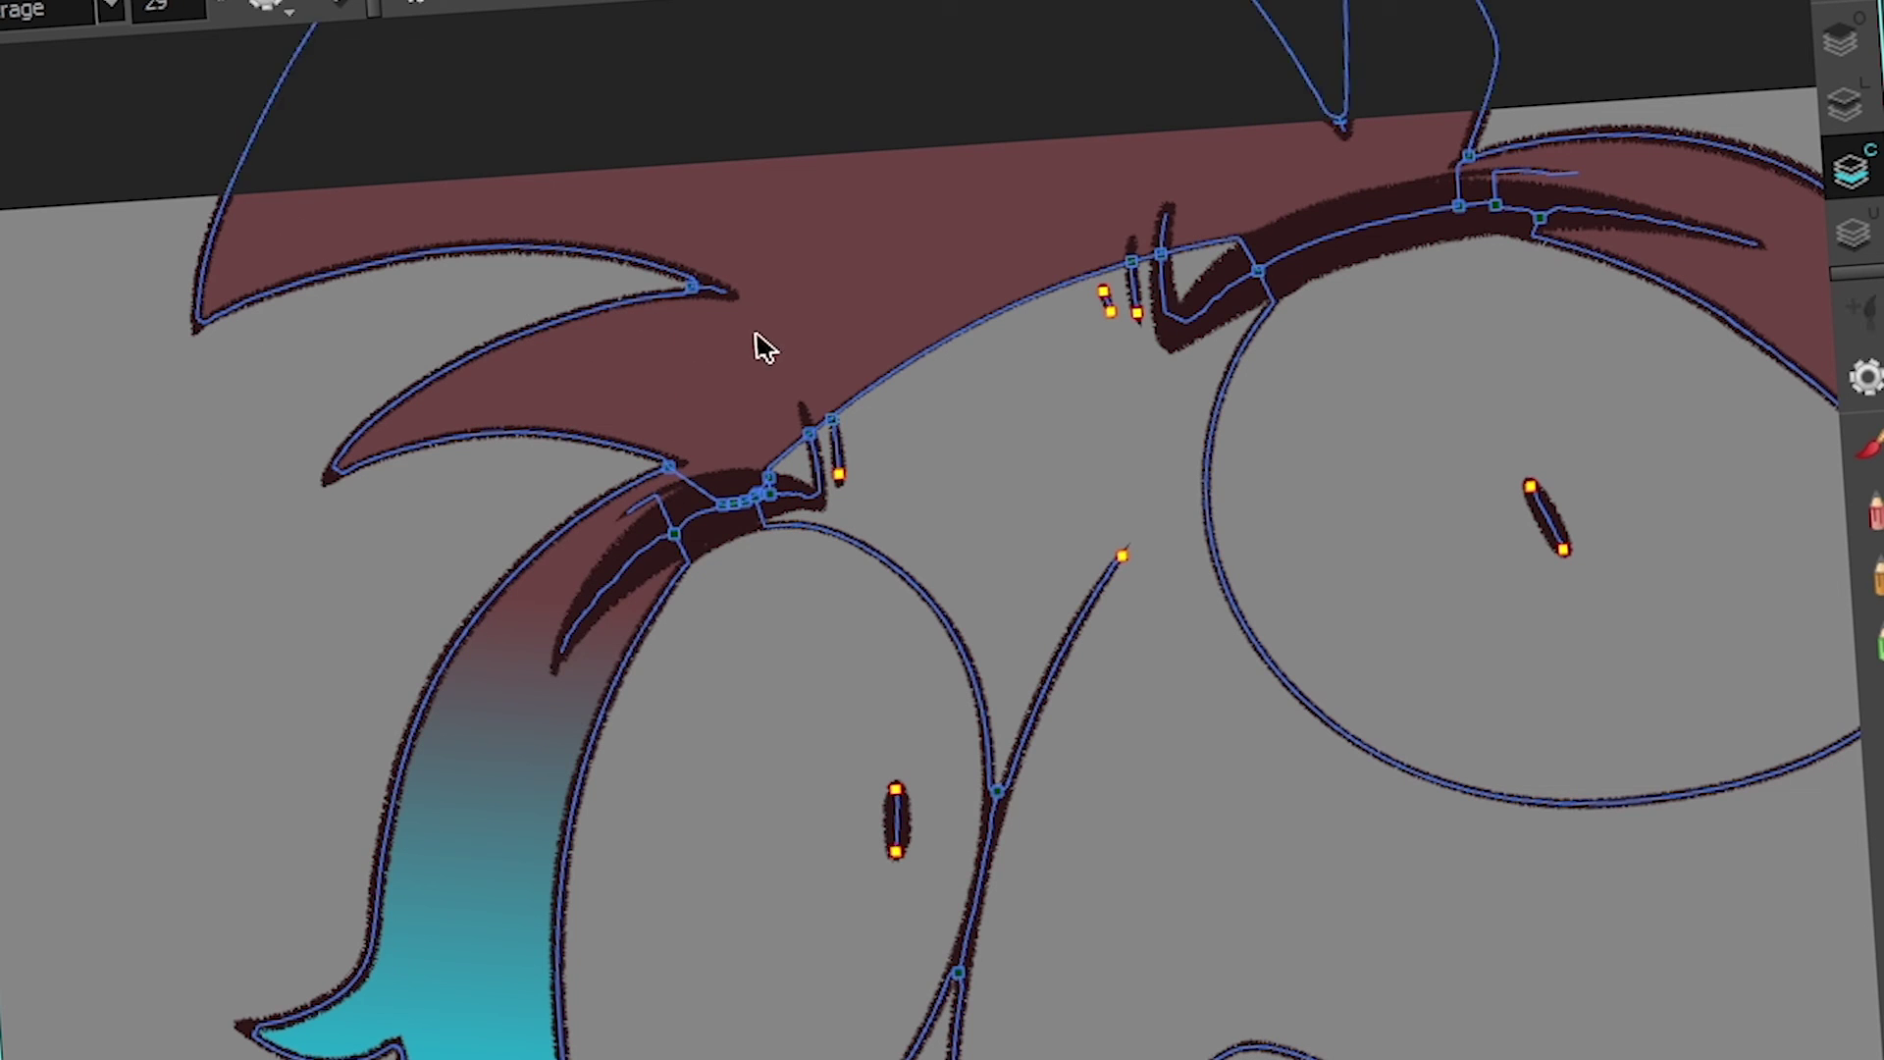
scroll(432, 398, "down", 3)
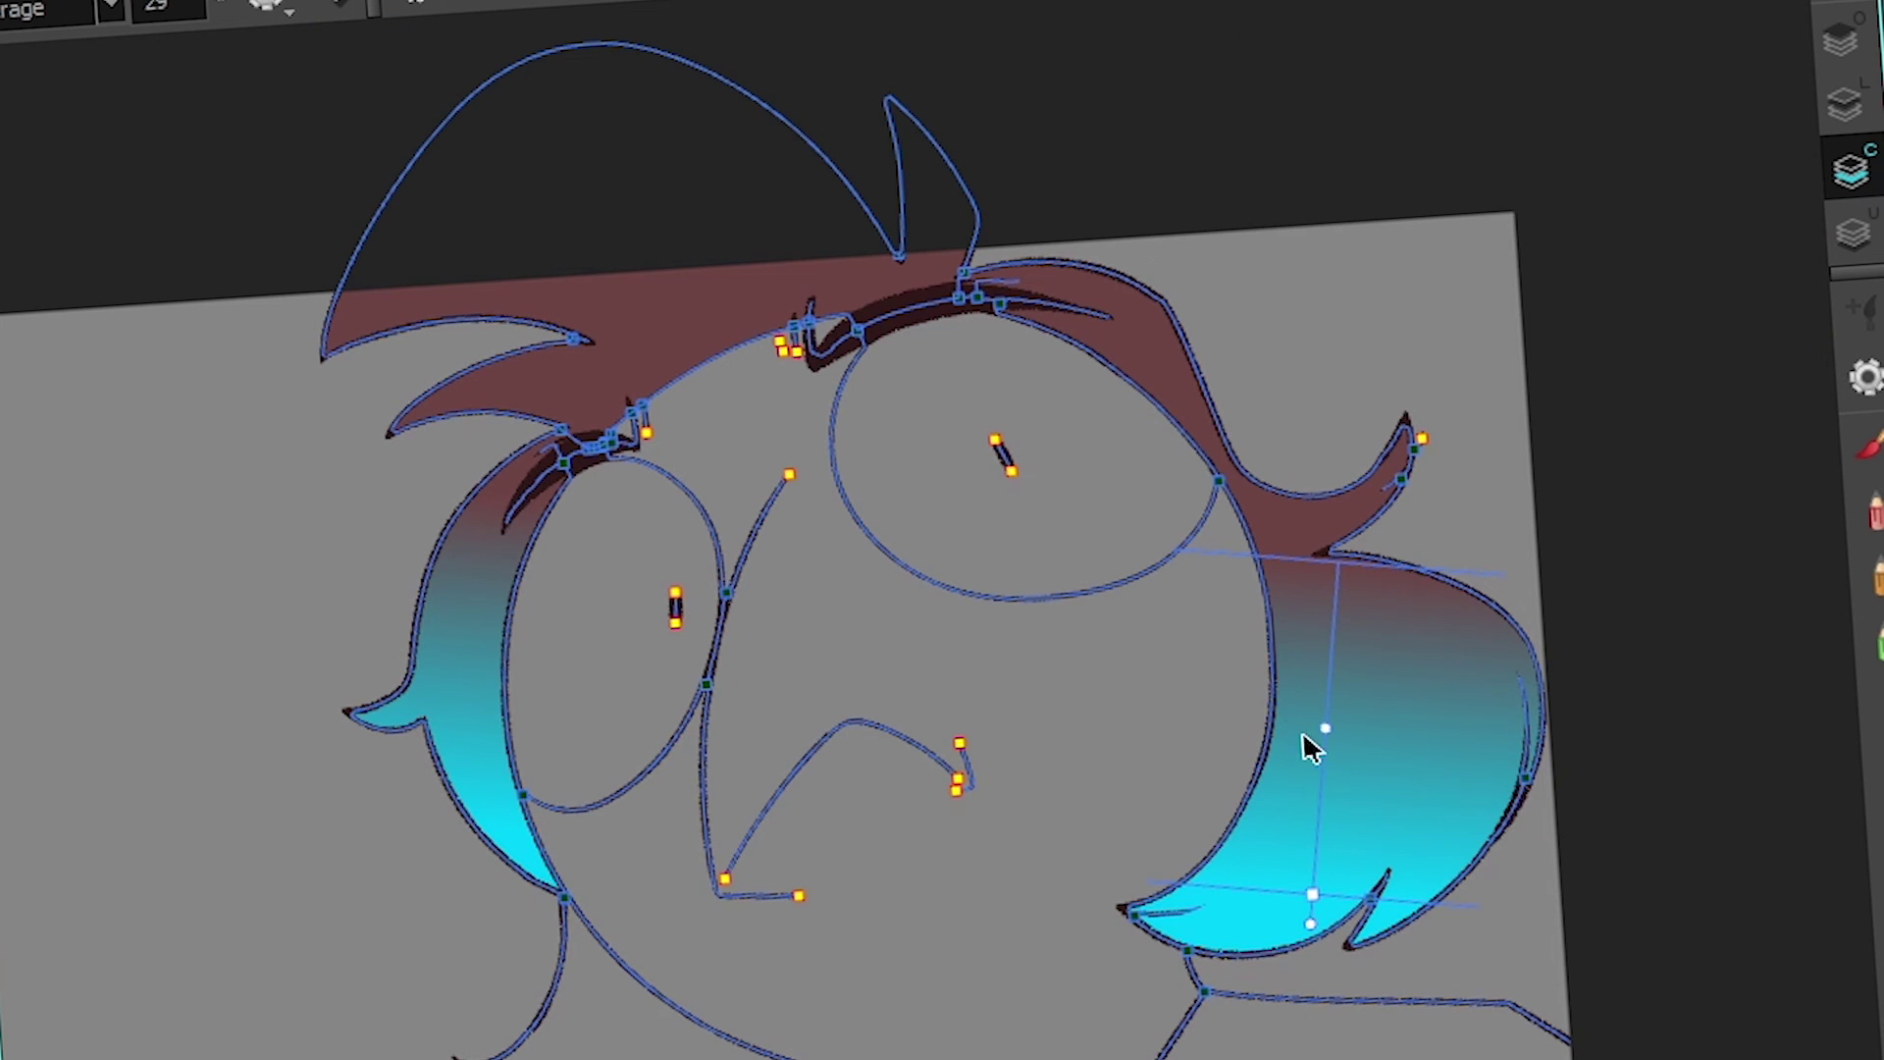
- Move and rotate the top hair section's gradient on frame 64 so cyan falls on the outer tips and skin towards the head
left_click_drag(793, 366, 559, 217)
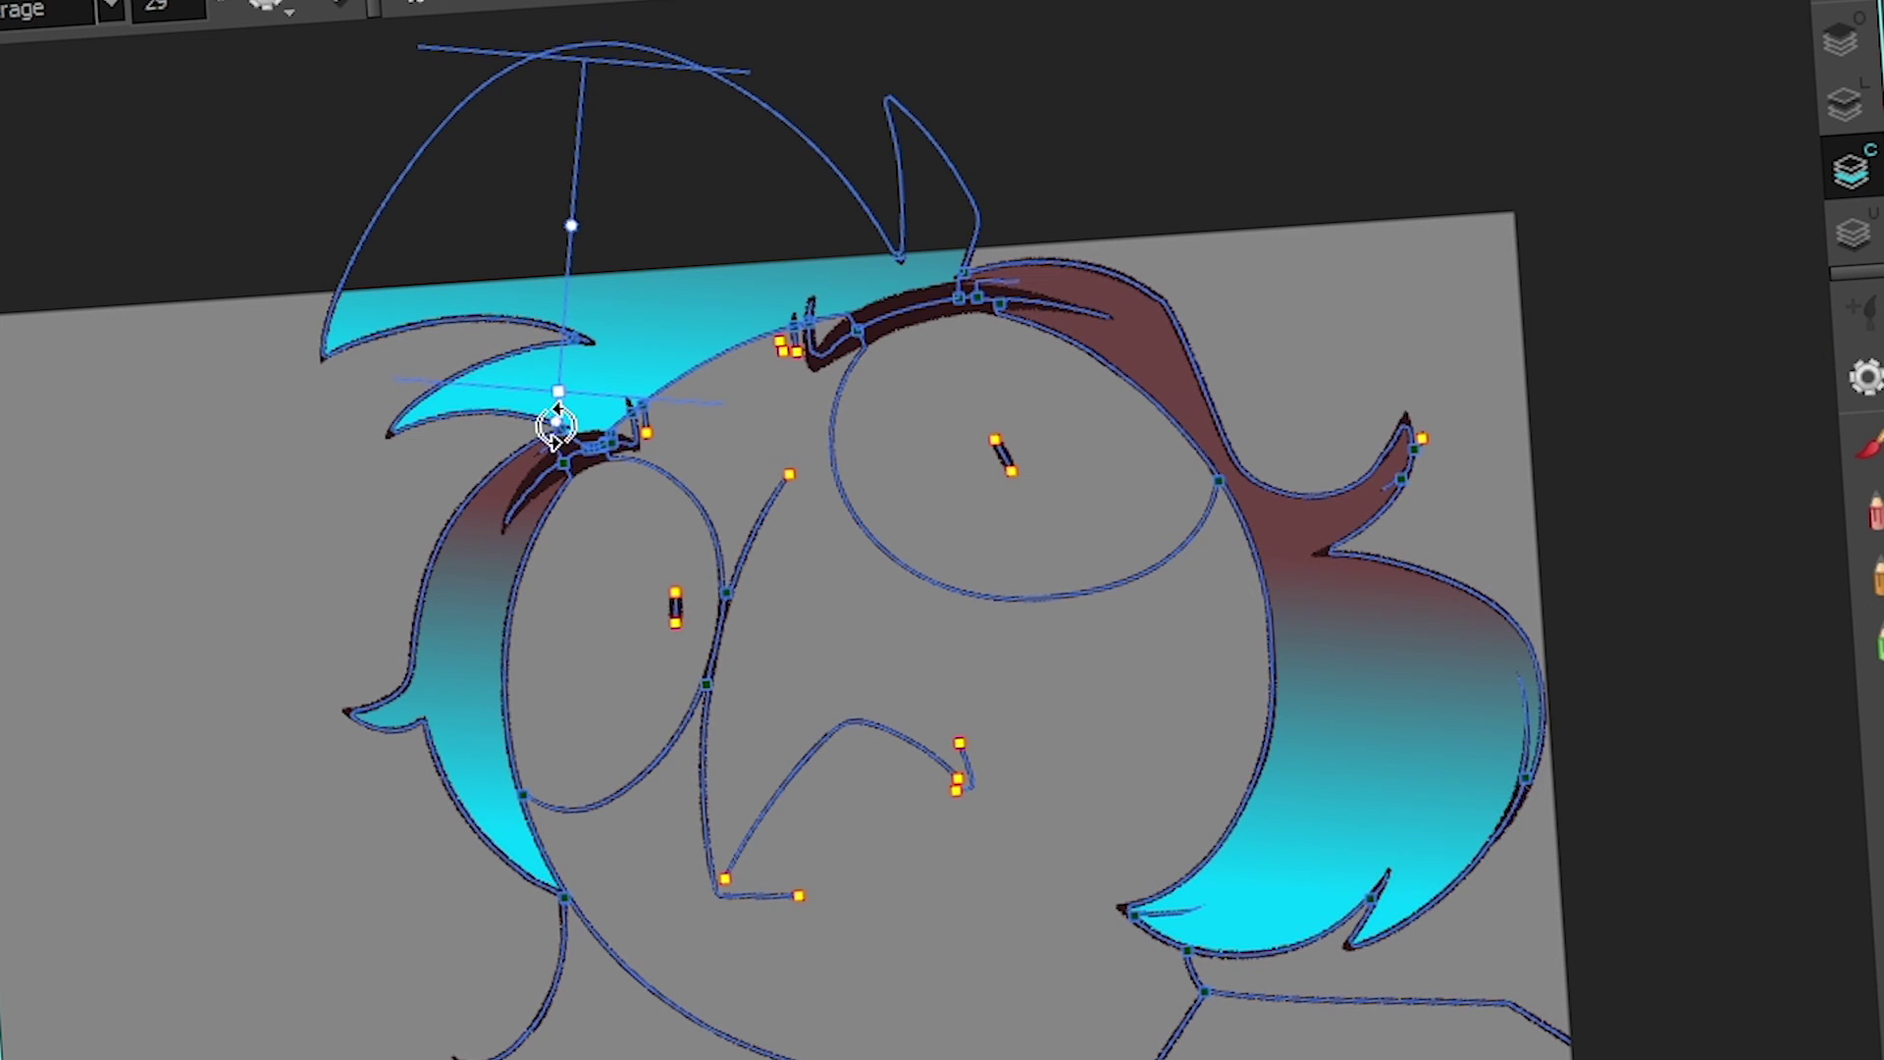
left_click_drag(556, 426, 386, 275)
left_click_drag(564, 227, 391, 344)
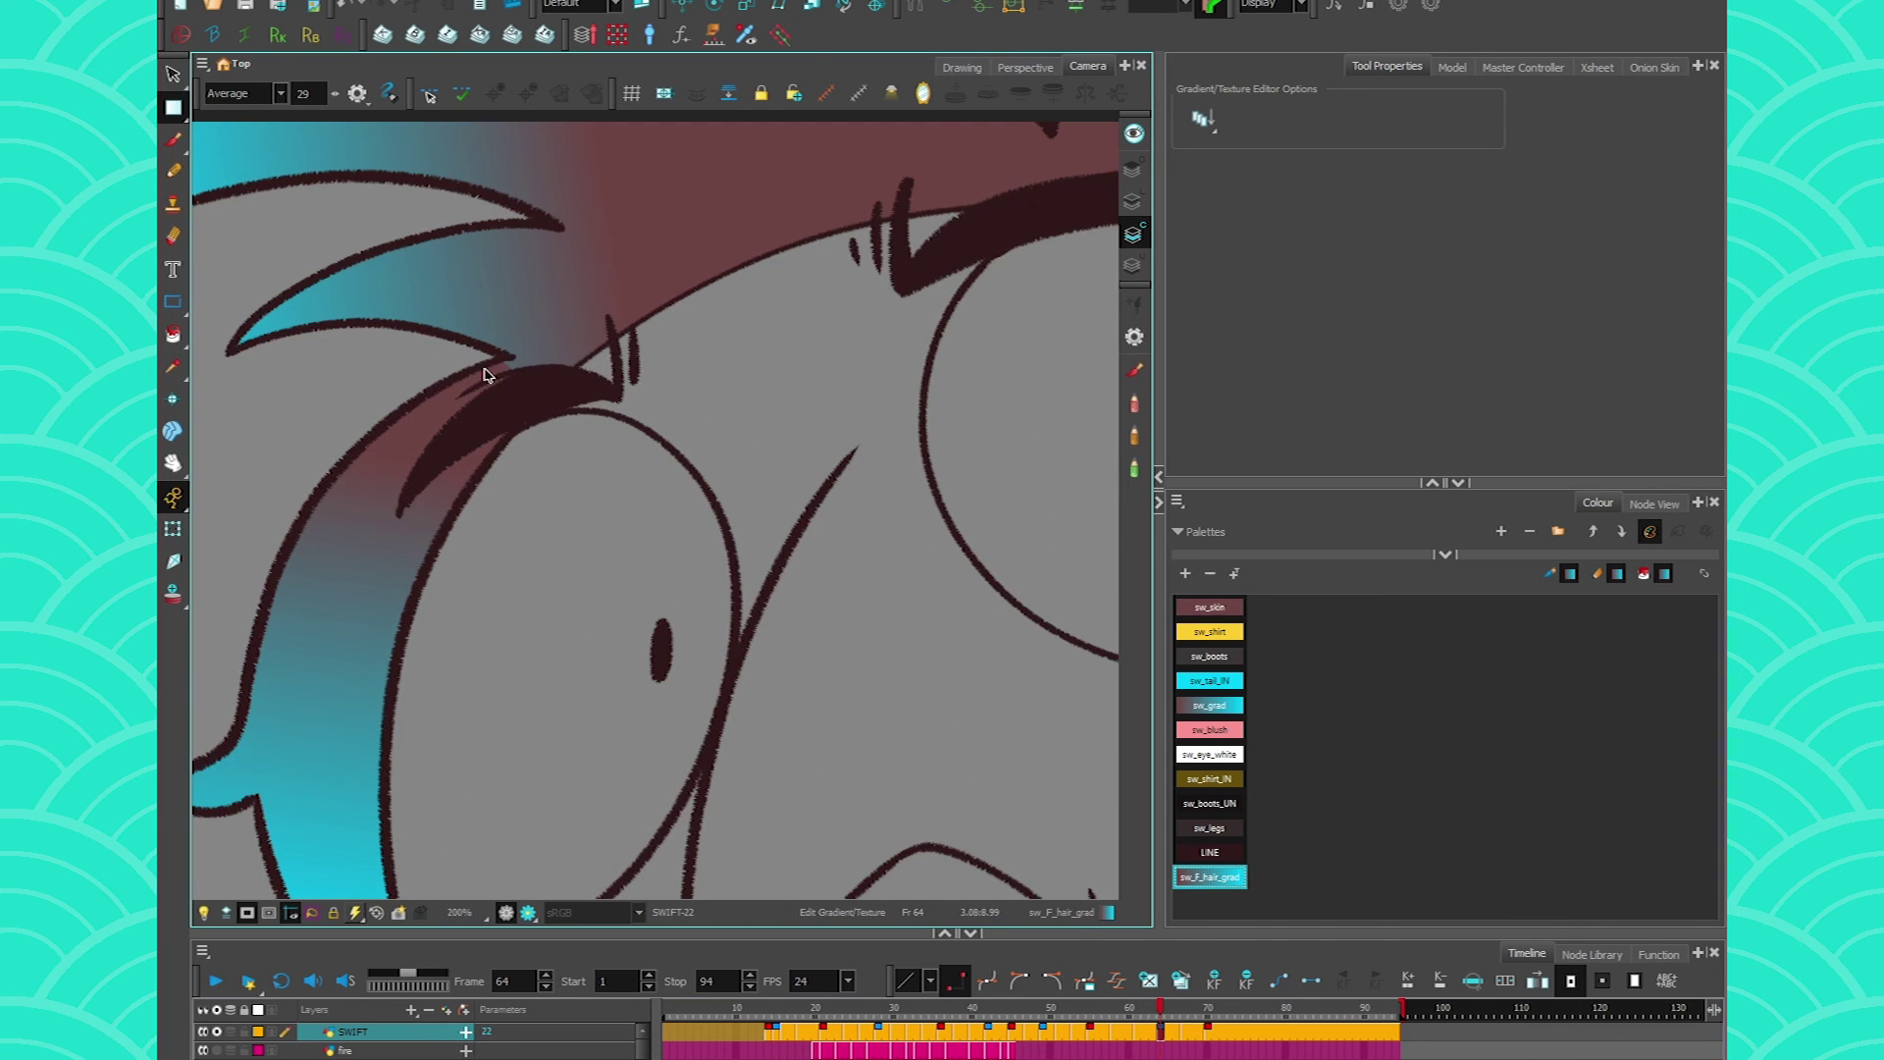
left_click(418, 312)
left_click_drag(382, 398, 452, 448)
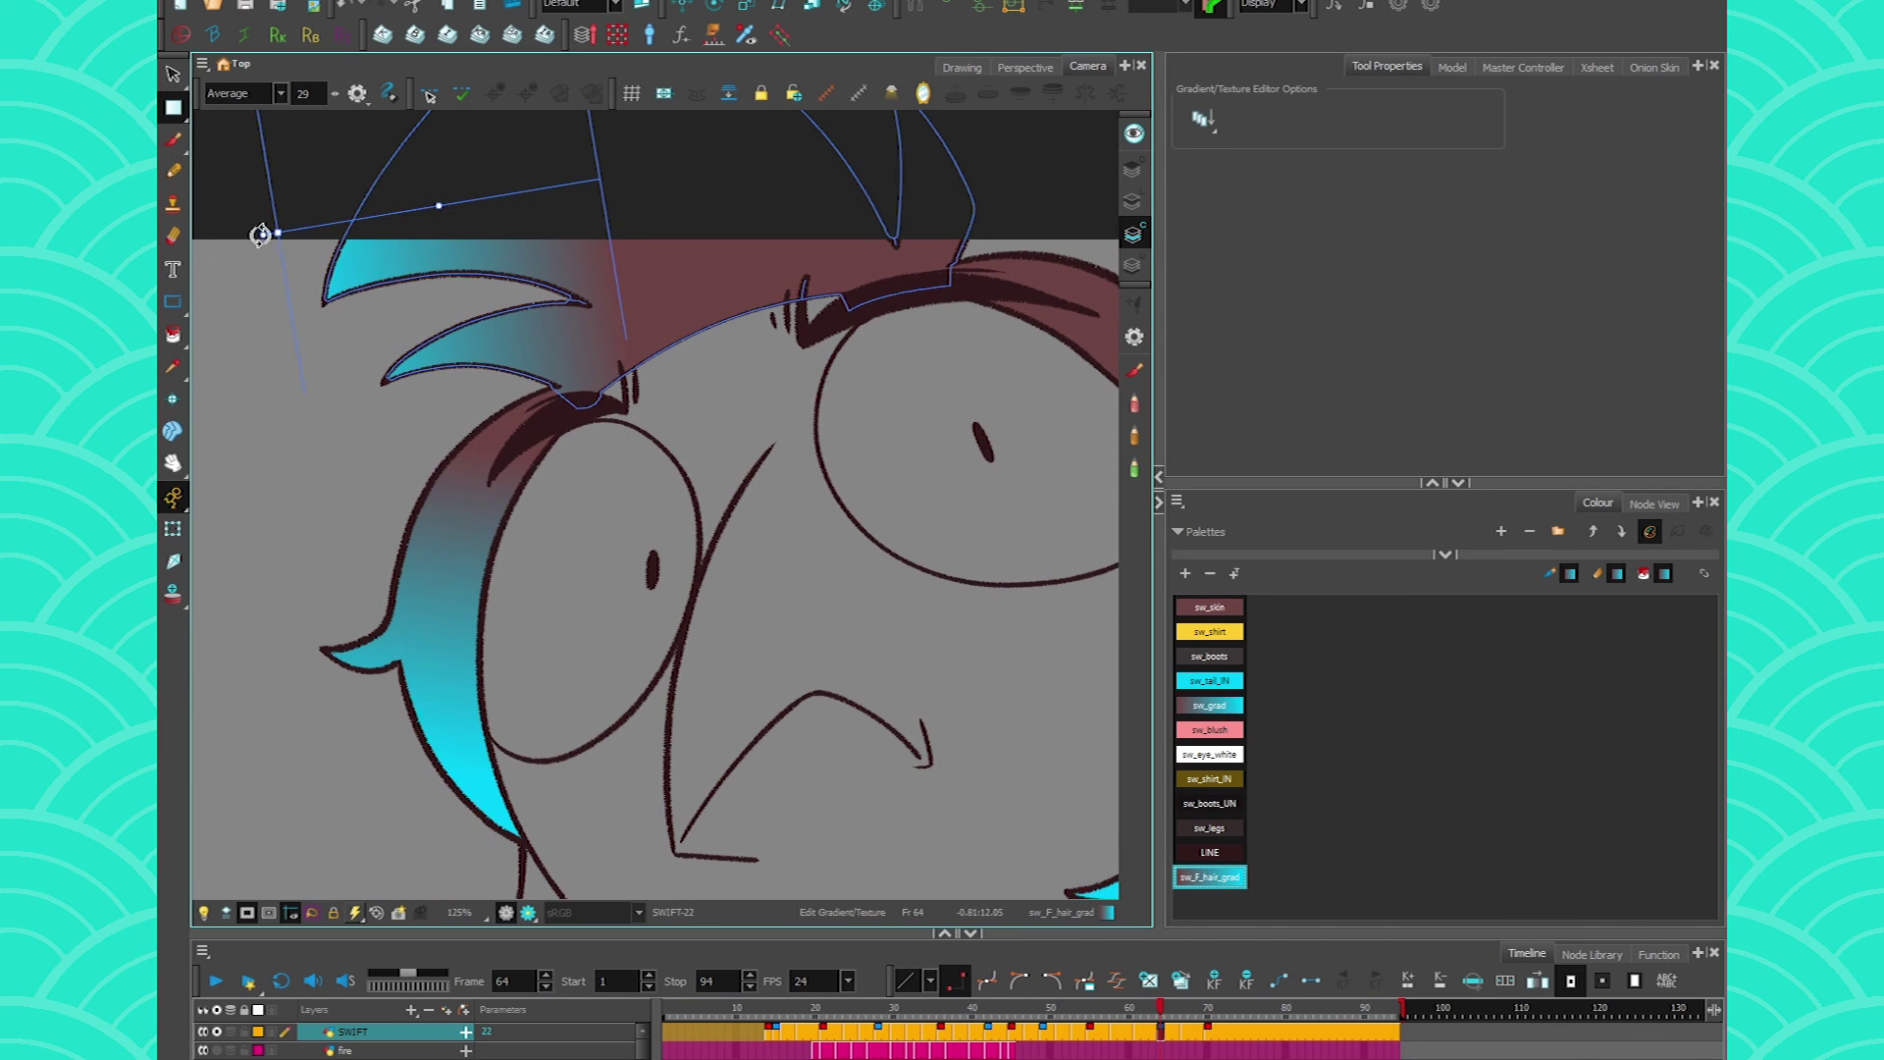
left_click(408, 429)
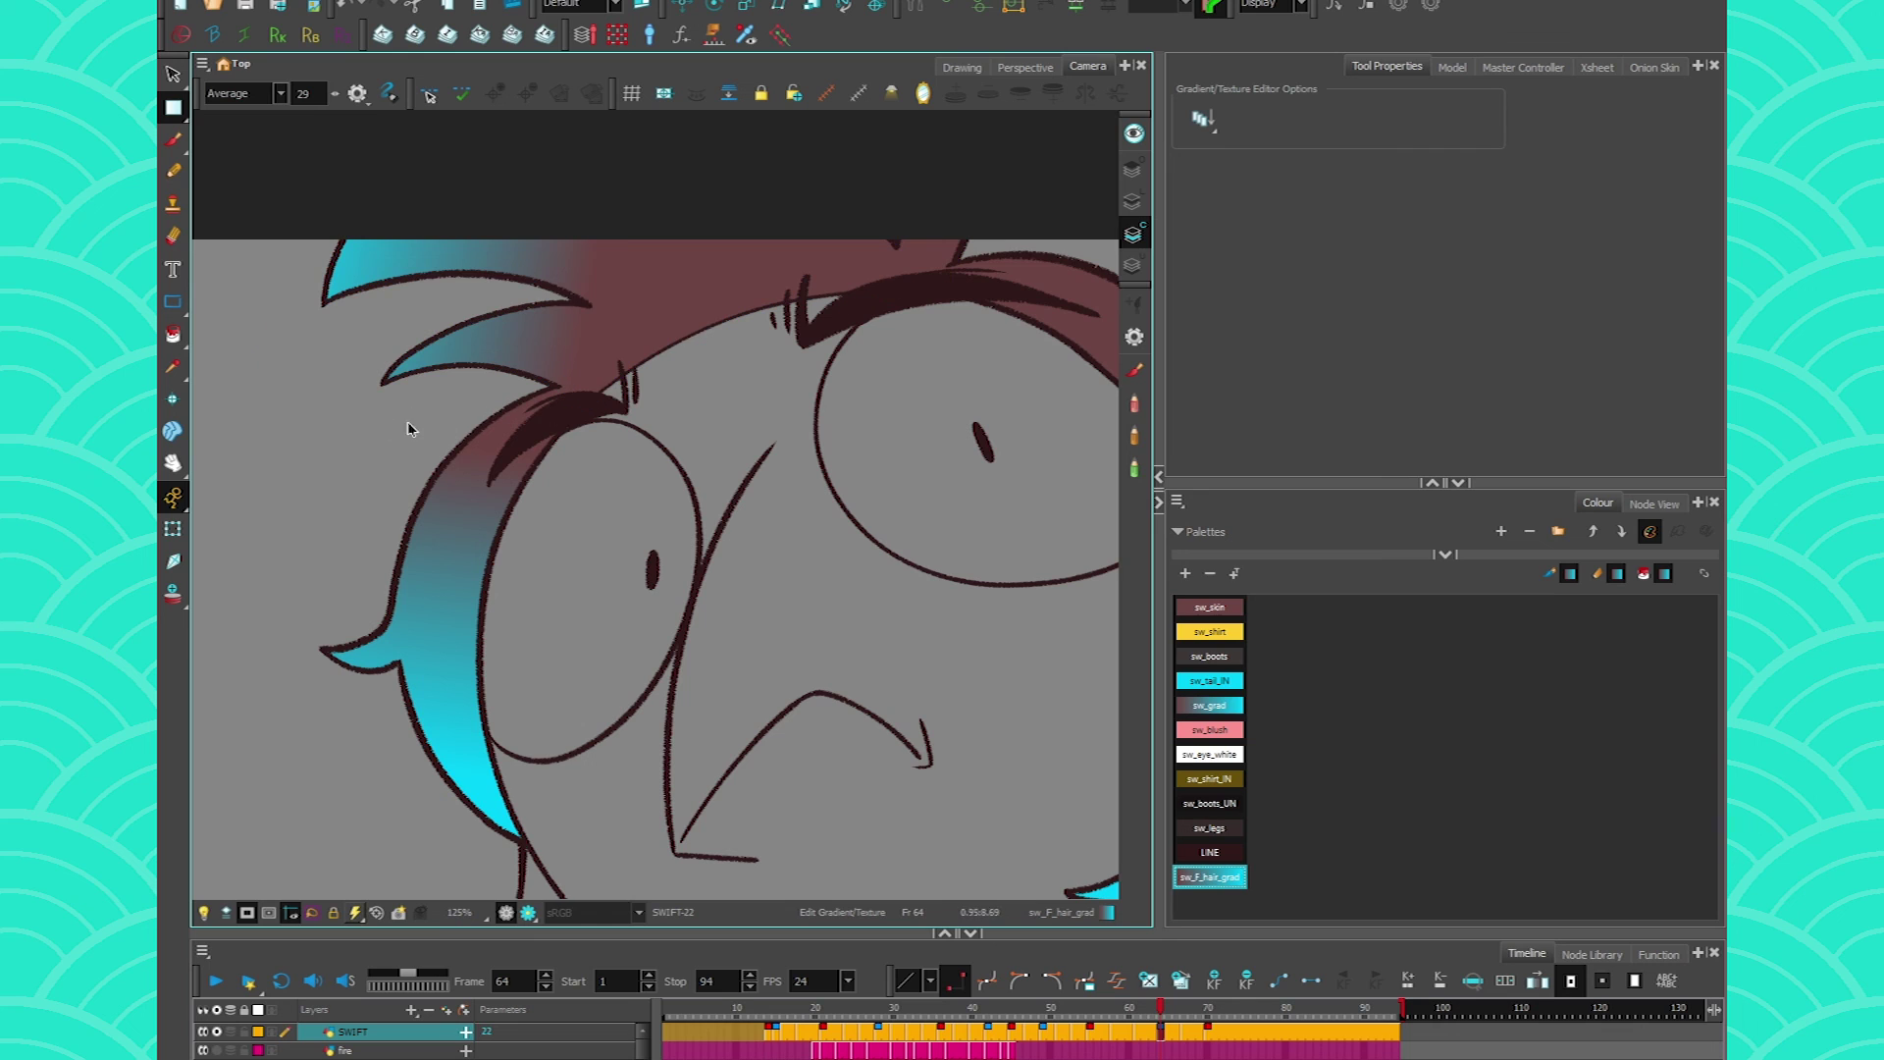
scroll(593, 413, "down", 3)
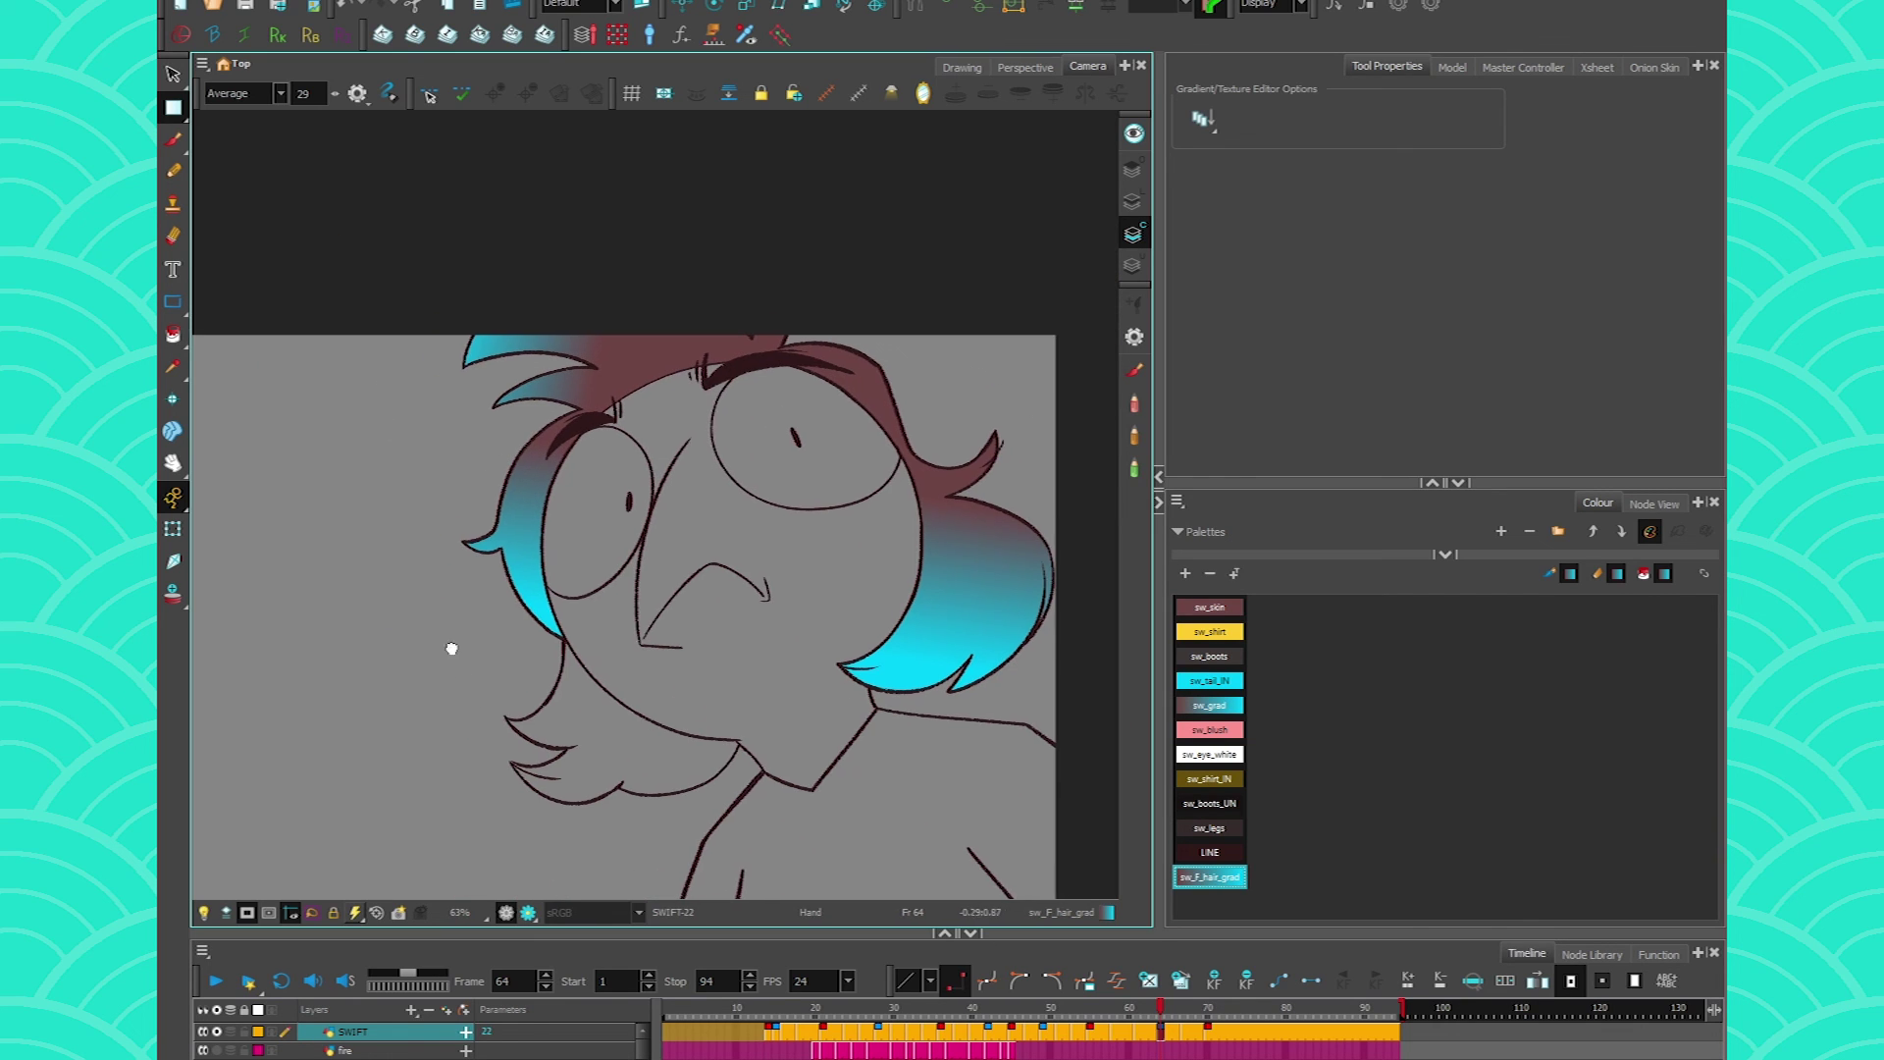
left_click_drag(450, 643, 410, 556)
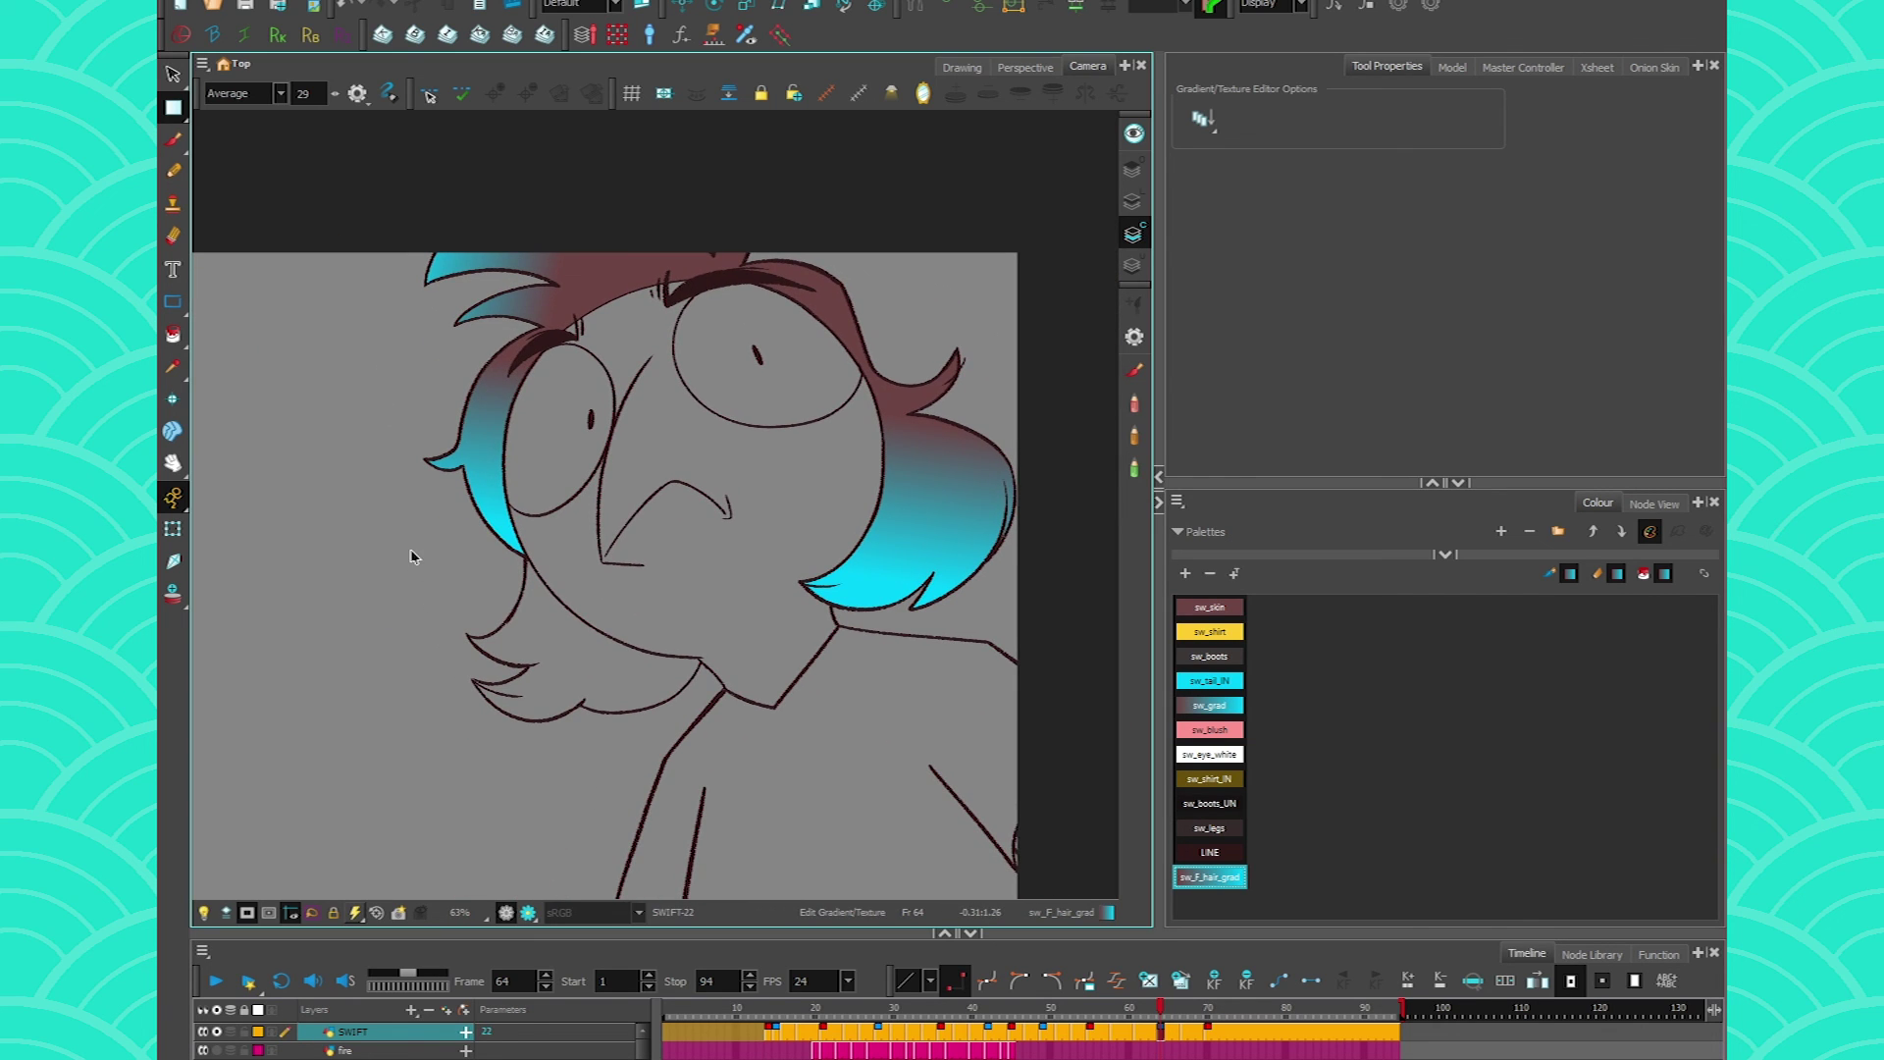